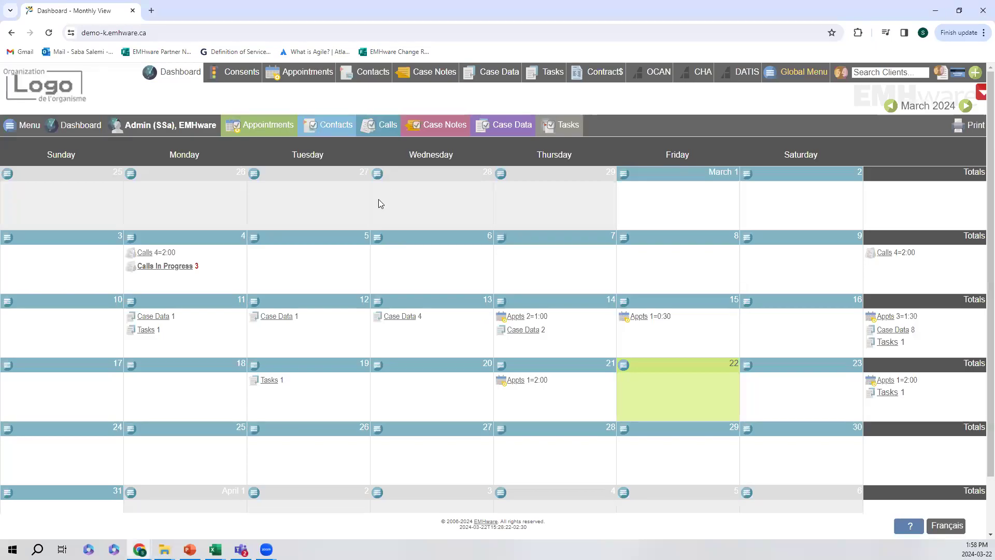
# Step: Search clients by the client's first name and open the matching client's Summary record
pyautogui.click(890, 72)
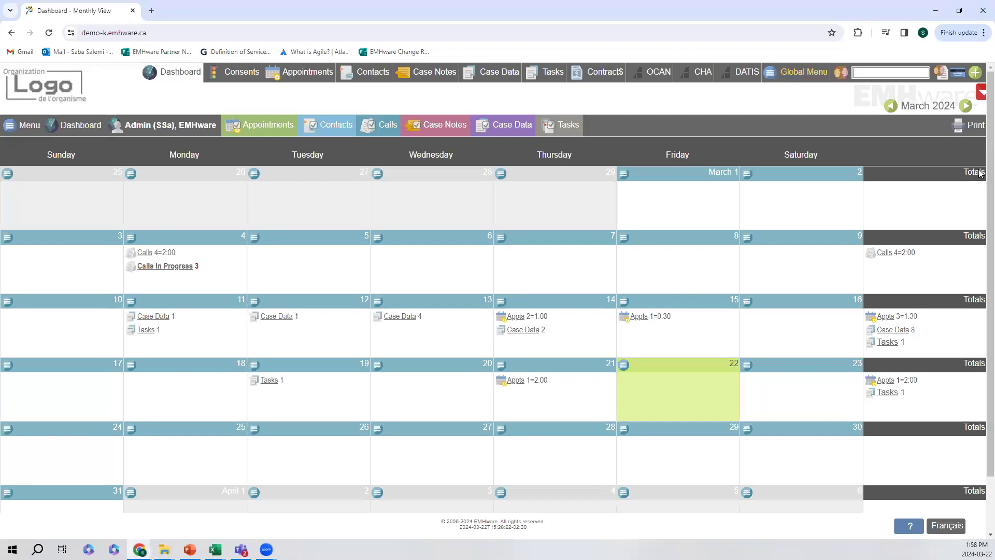
pyautogui.write('johnny')
pyautogui.press('Return')
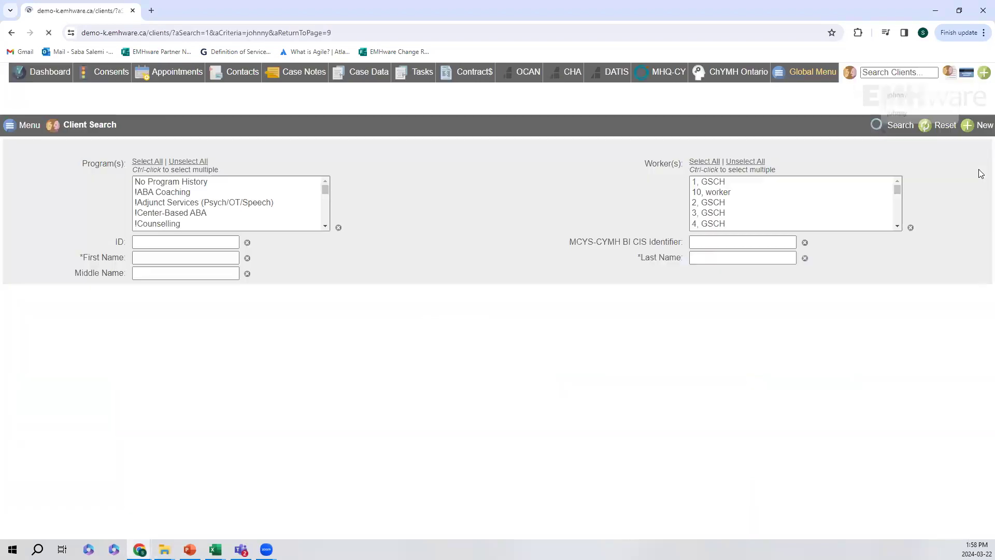
pyautogui.scroll(-3, 592, 338)
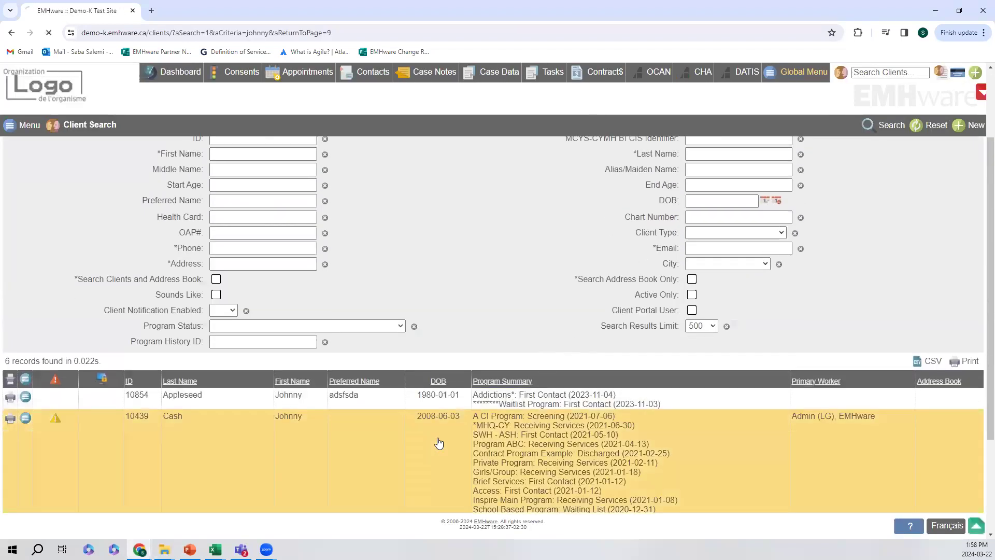
pyautogui.click(438, 443)
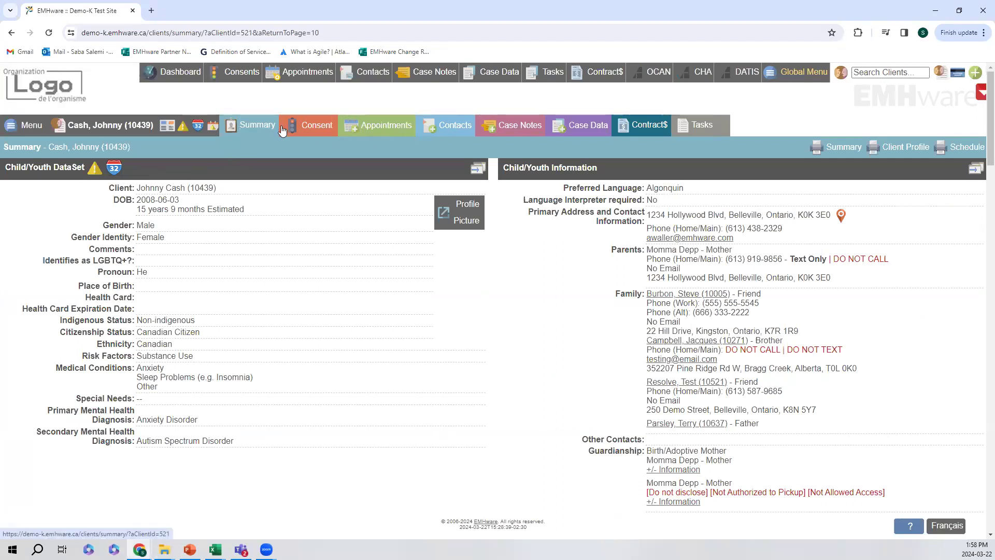
# Step: Go to the client's Consent records and start a new consent dated 2024-03-22 to 2025-03-22
pyautogui.click(312, 127)
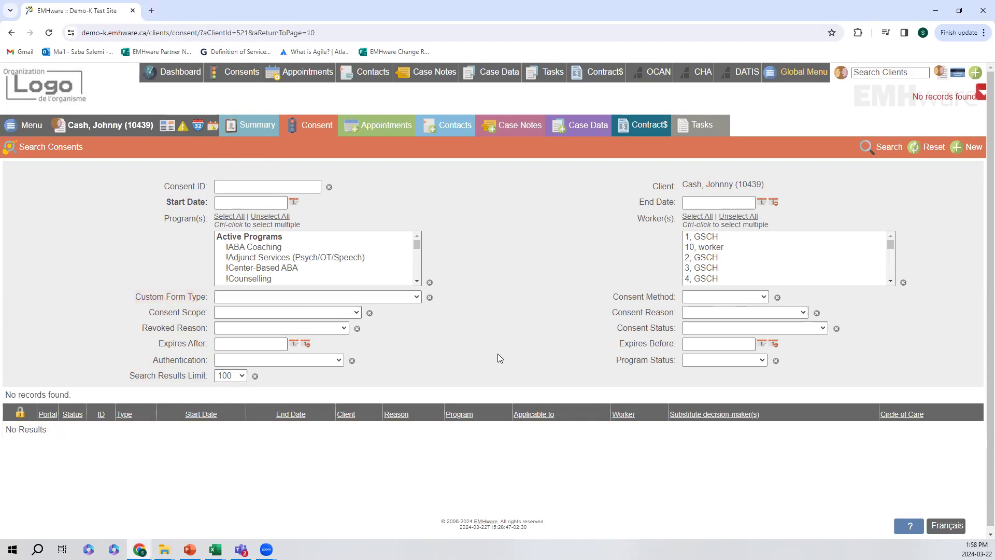
pyautogui.click(969, 148)
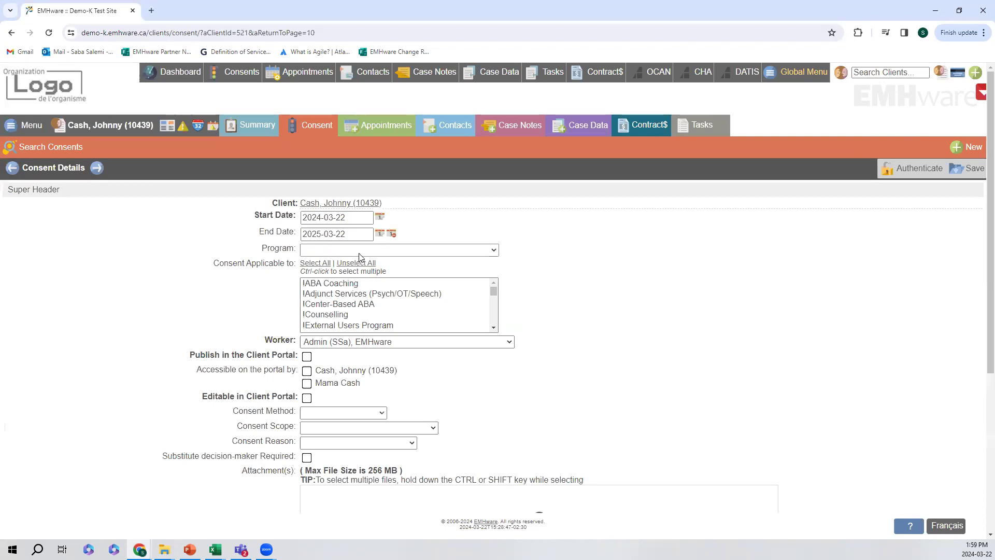
# Step: Set the consent program to !Counselling and the consent method to Text
pyautogui.click(354, 251)
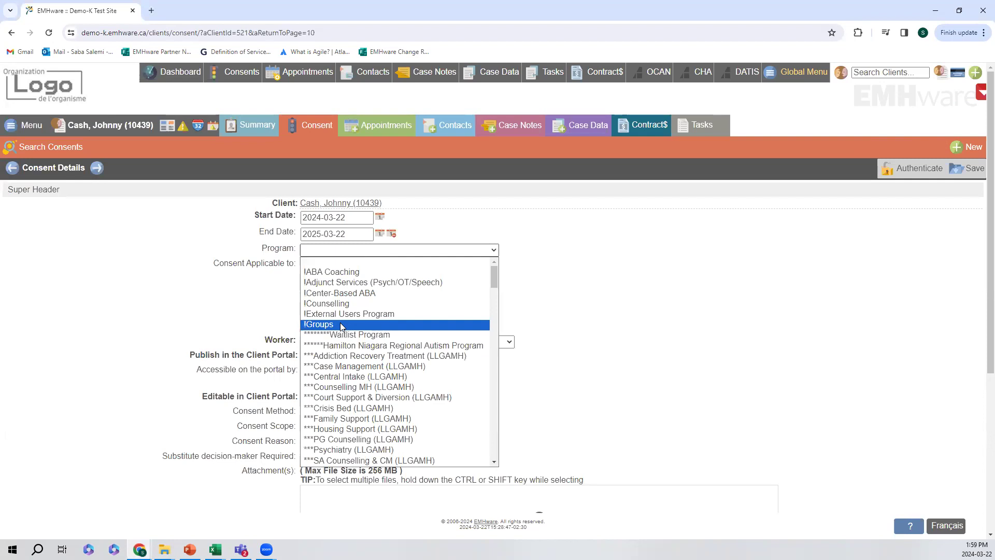
pyautogui.click(340, 303)
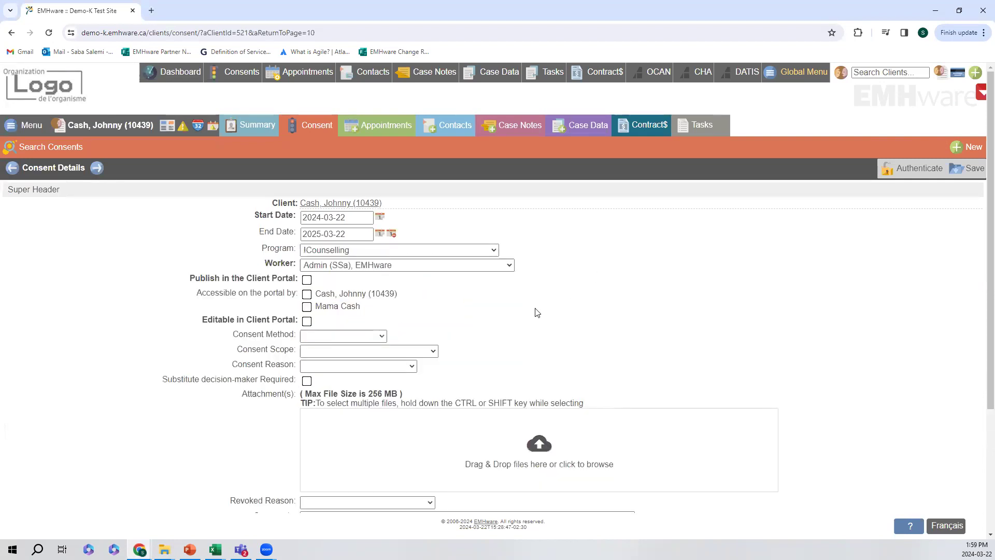
pyautogui.scroll(-1, 535, 311)
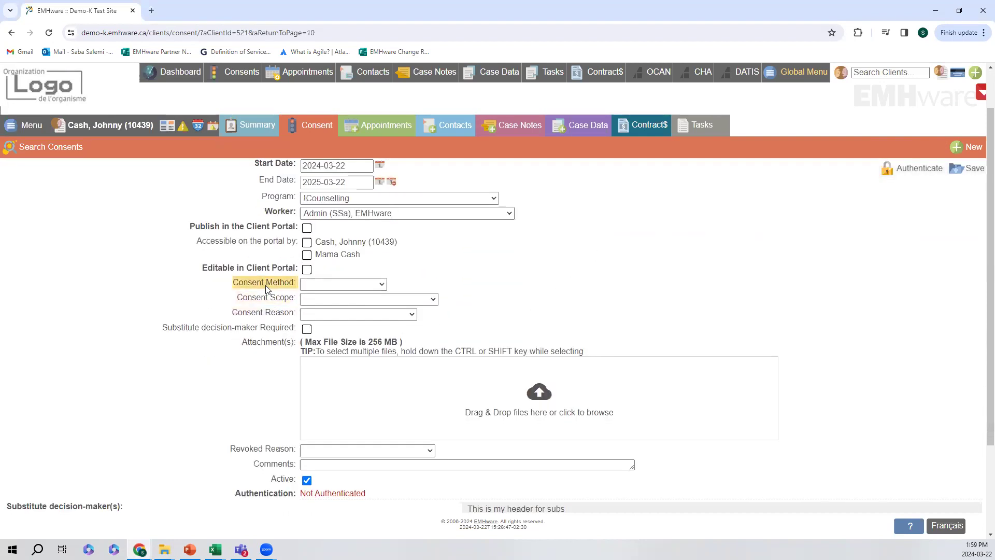
pyautogui.click(317, 284)
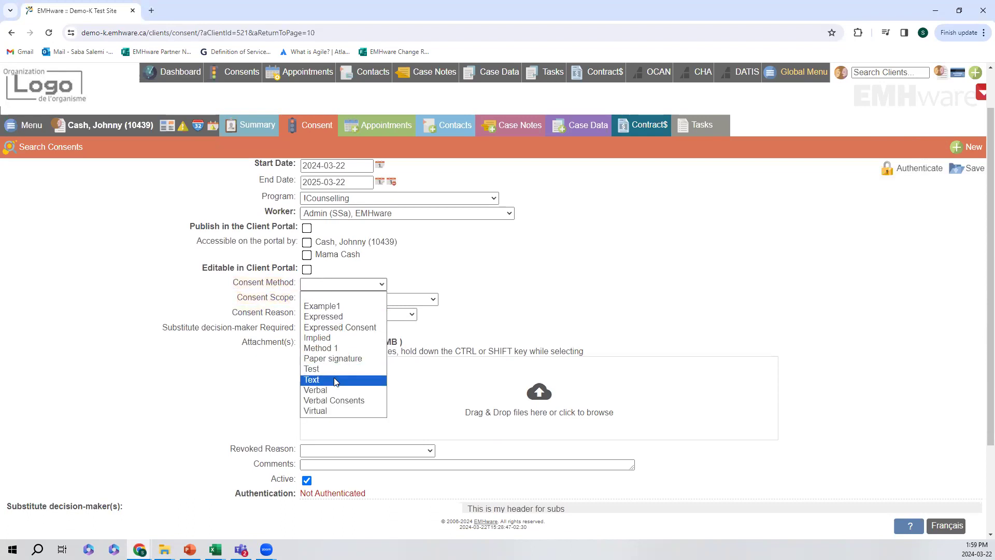
pyautogui.click(334, 379)
# Step: Set scope to Personal Info and Service Activity and reason to Plan of service
pyautogui.click(337, 299)
pyautogui.click(337, 331)
pyautogui.click(347, 313)
pyautogui.click(351, 347)
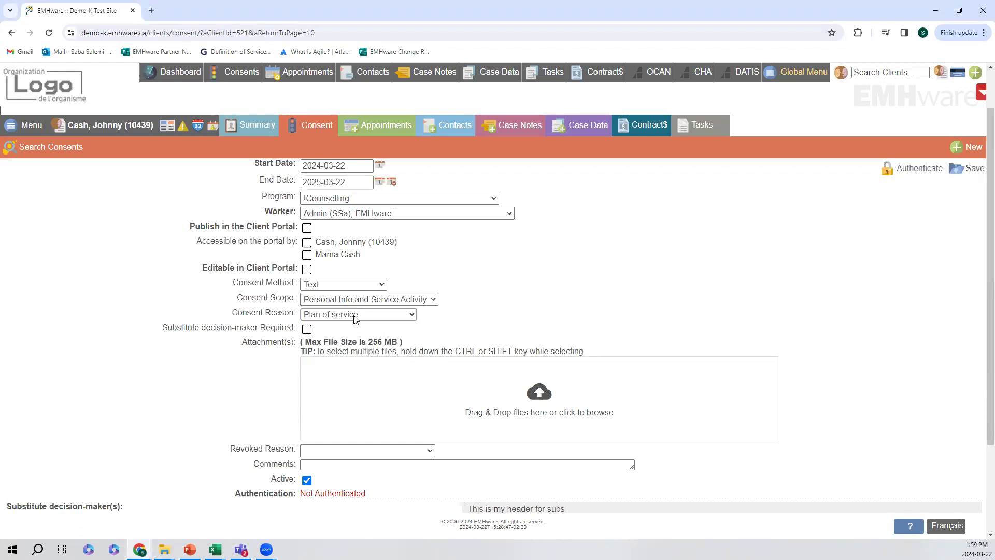
pyautogui.click(337, 314)
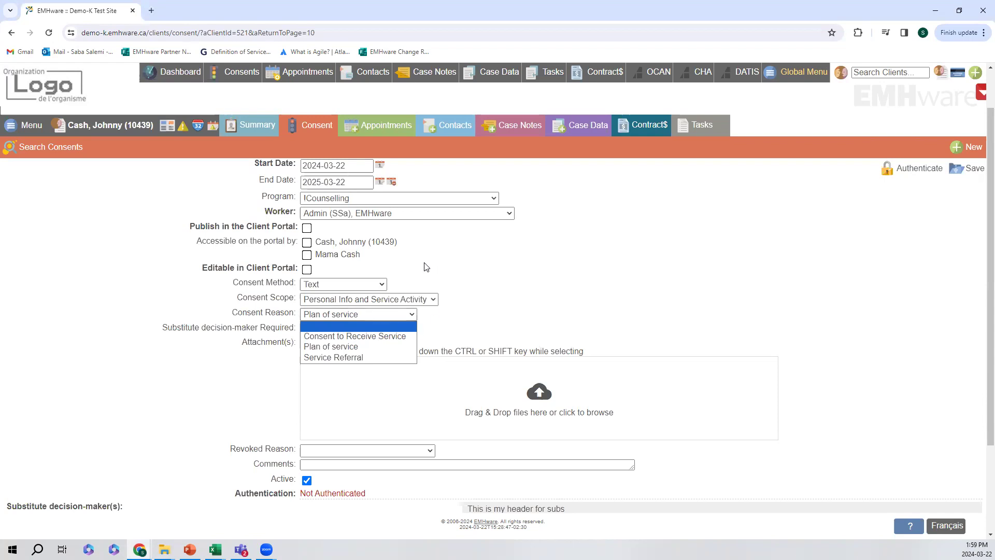
pyautogui.click(476, 292)
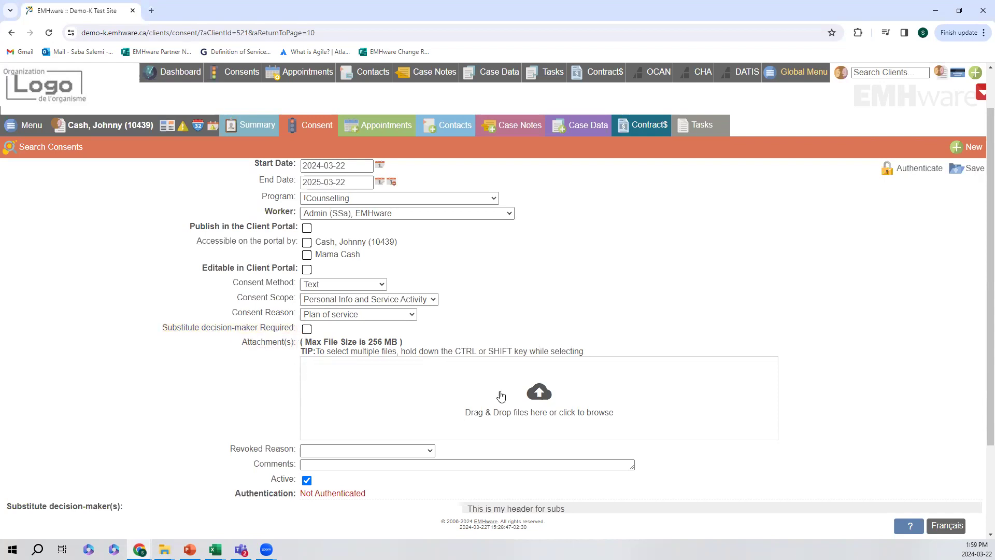
# Step: Look through the Revoked Reason options without selecting one
pyautogui.scroll(-2, 452, 398)
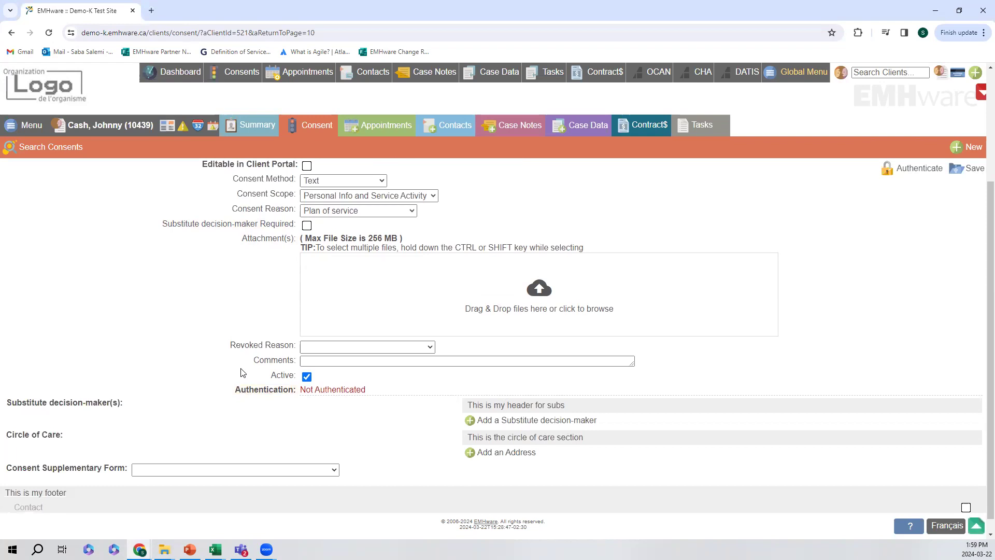
pyautogui.scroll(-1, 242, 372)
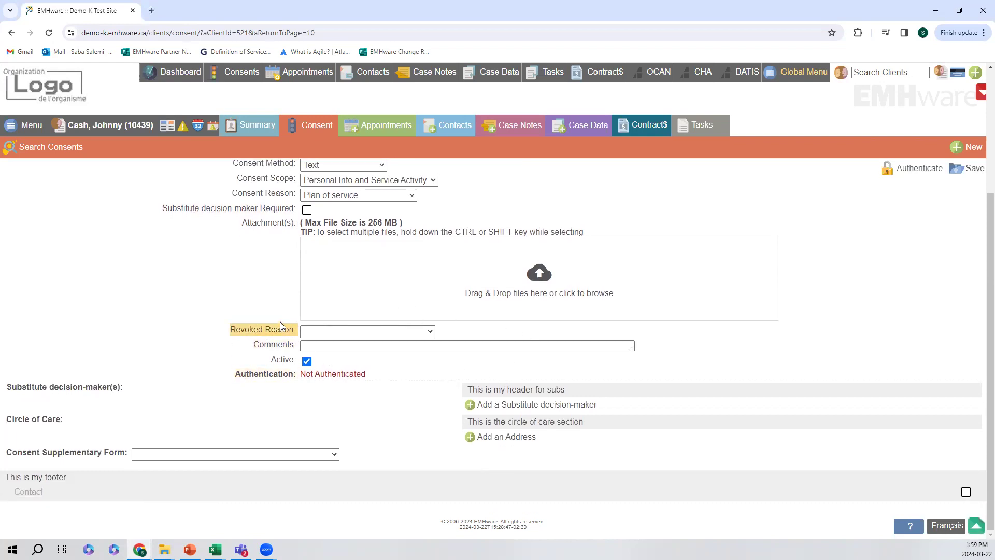
pyautogui.click(334, 330)
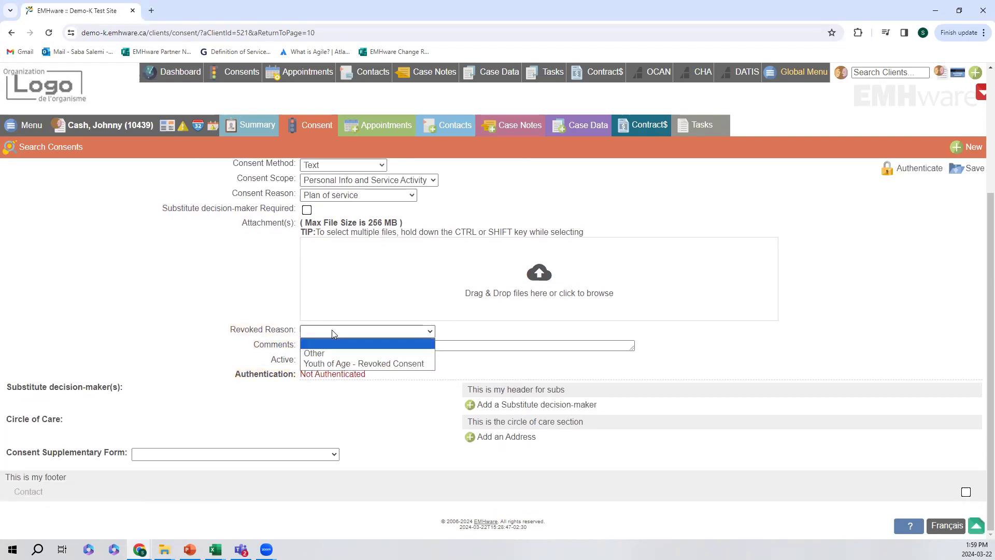
pyautogui.click(244, 360)
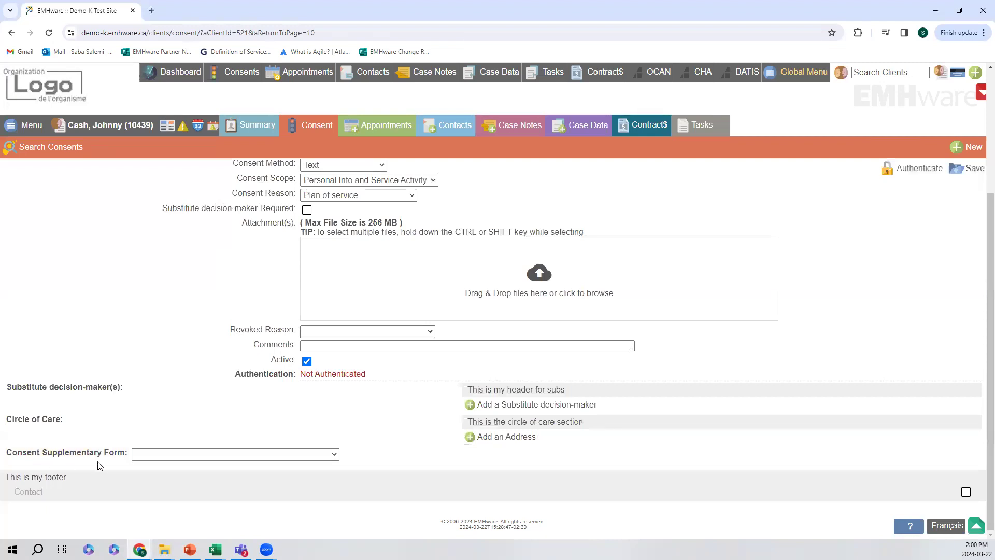
# Step: Add a Consent Form as the supplementary form
pyautogui.click(166, 459)
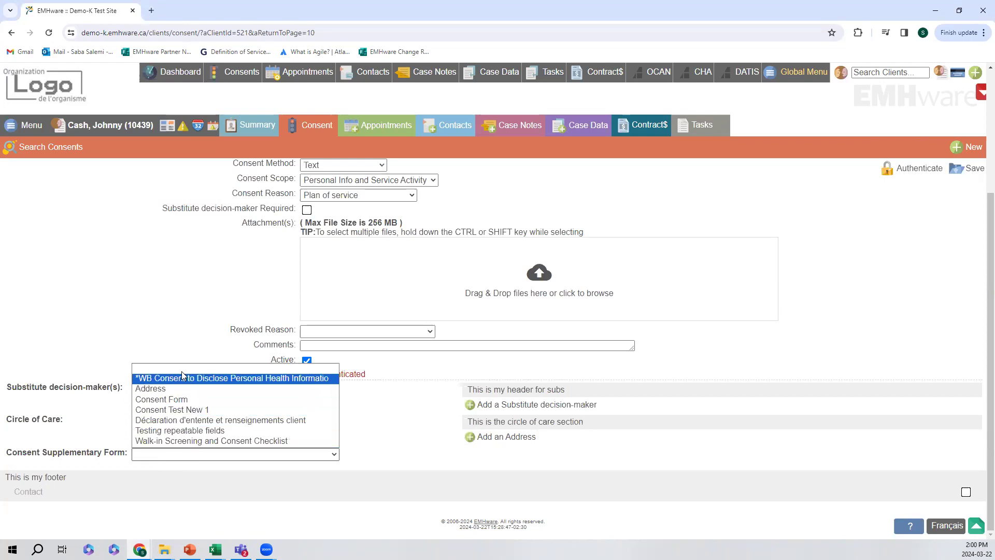
pyautogui.click(192, 402)
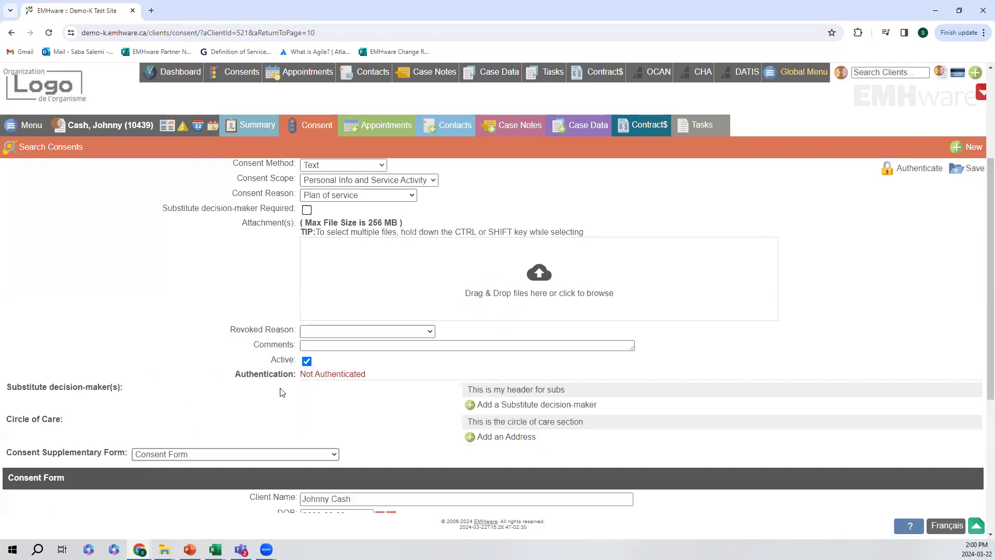
pyautogui.scroll(-1, 176, 404)
pyautogui.scroll(-1, 210, 457)
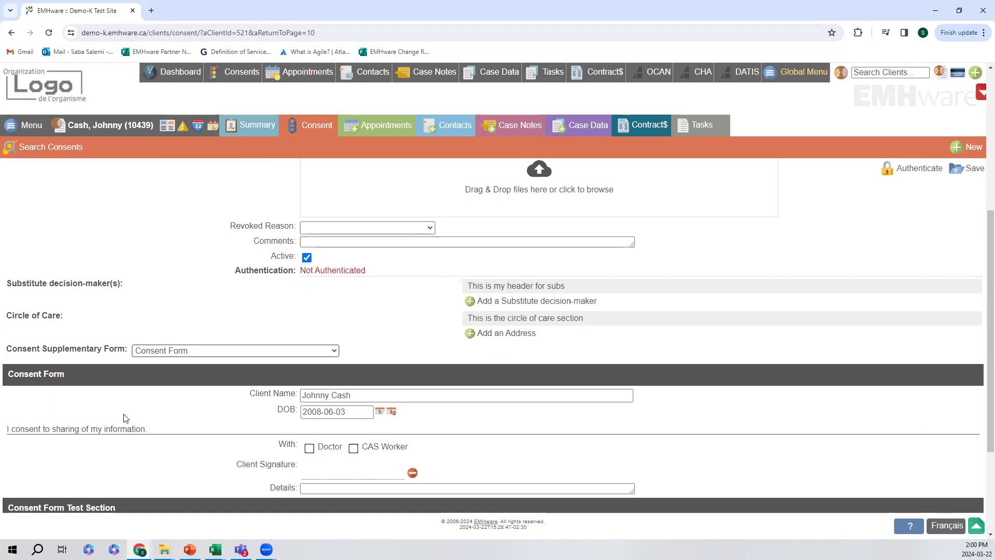
pyautogui.scroll(-1, 124, 418)
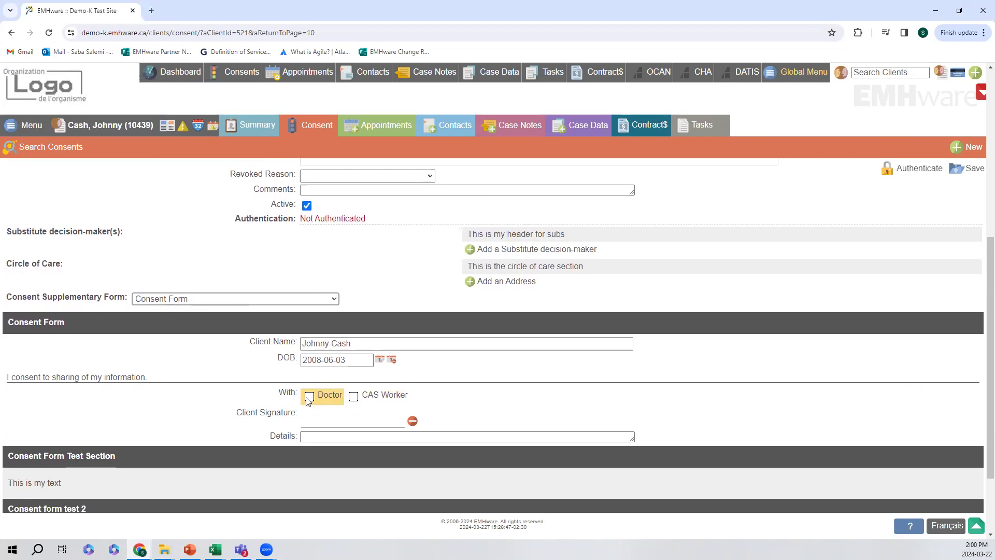
# Step: Tick Doctor, add the client's drawn signature, and save the consent
pyautogui.click(309, 397)
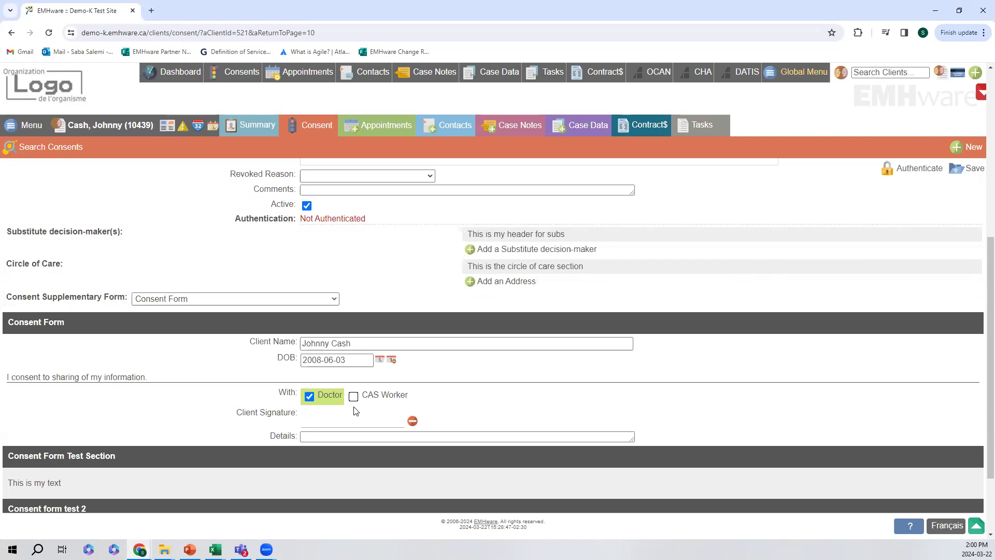
pyautogui.click(327, 420)
pyautogui.moveTo(338, 296)
pyautogui.mouseDown()
pyautogui.moveTo(524, 242)
pyautogui.moveTo(645, 264)
pyautogui.mouseUp()
pyautogui.click(462, 407)
pyautogui.click(966, 175)
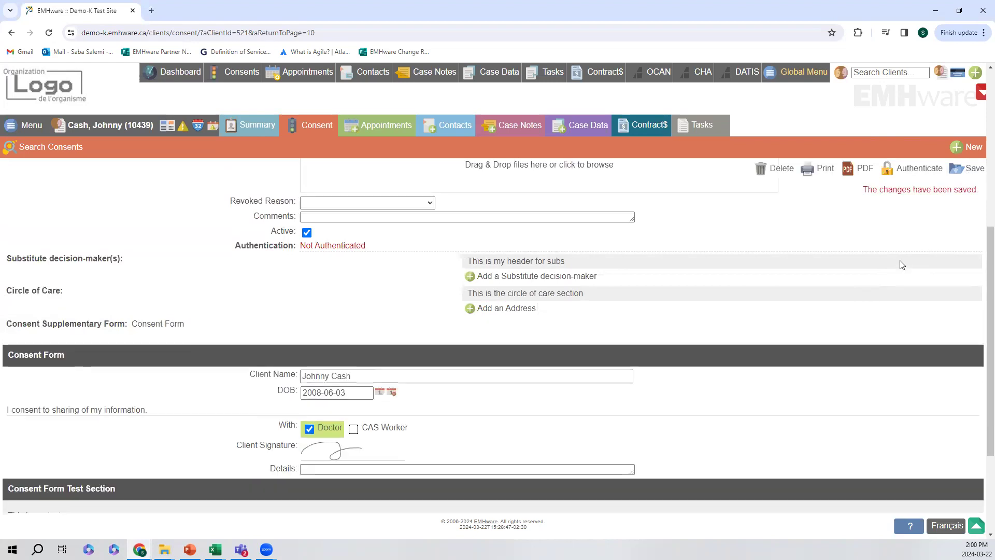
# Step: Change the end date to 2024-03-31, save, and check the Review Required 9 days status
pyautogui.scroll(4, 397, 159)
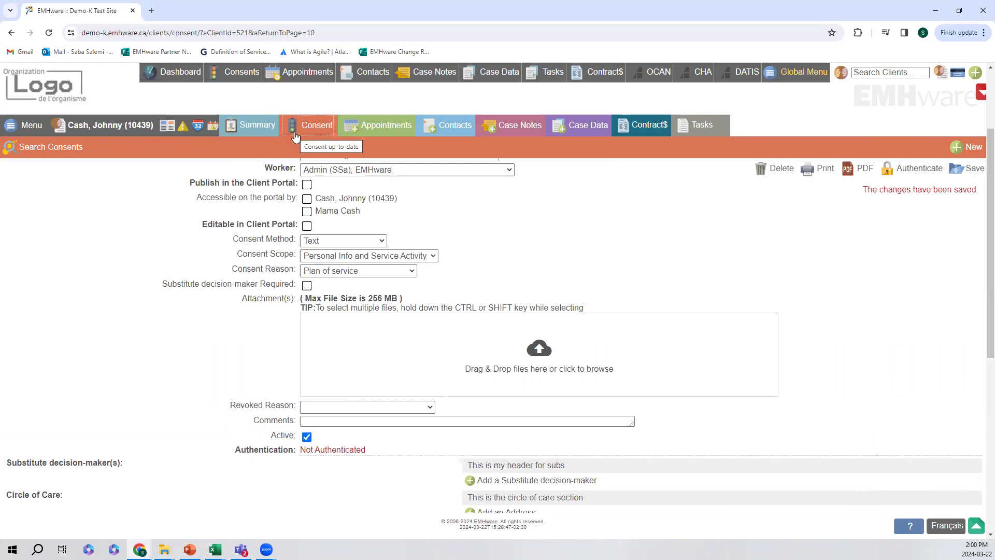
pyautogui.scroll(3, 513, 251)
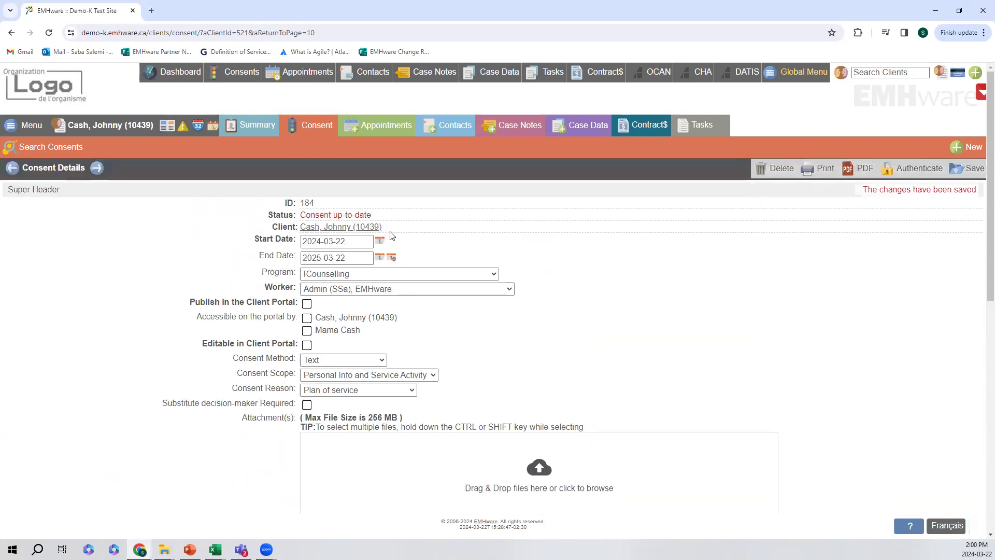
pyautogui.click(380, 257)
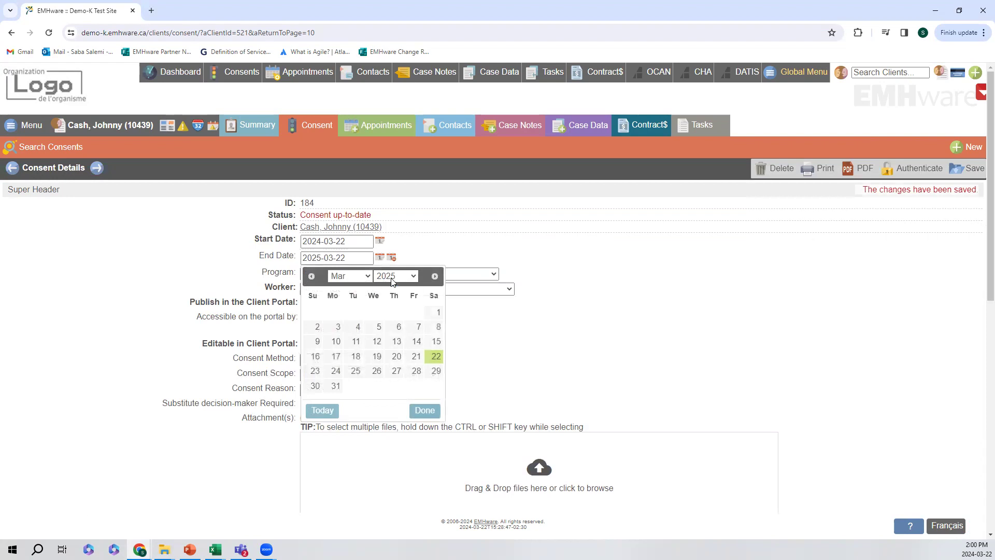
pyautogui.click(391, 277)
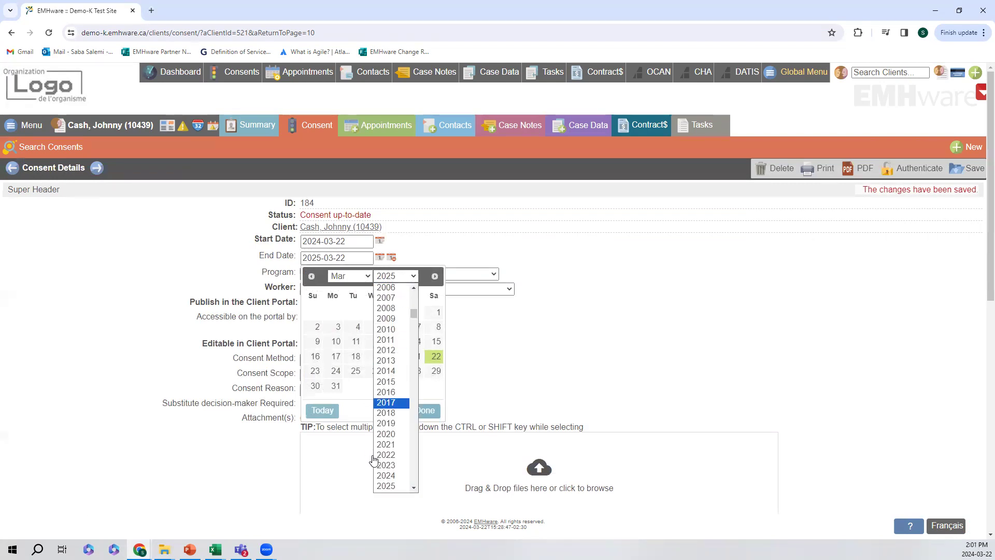
pyautogui.click(382, 476)
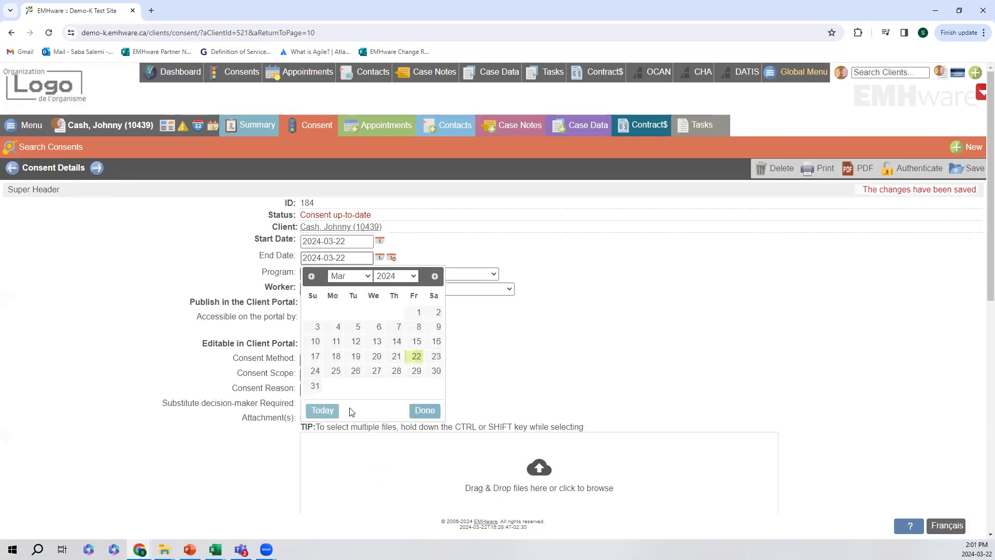
pyautogui.click(315, 386)
pyautogui.click(952, 167)
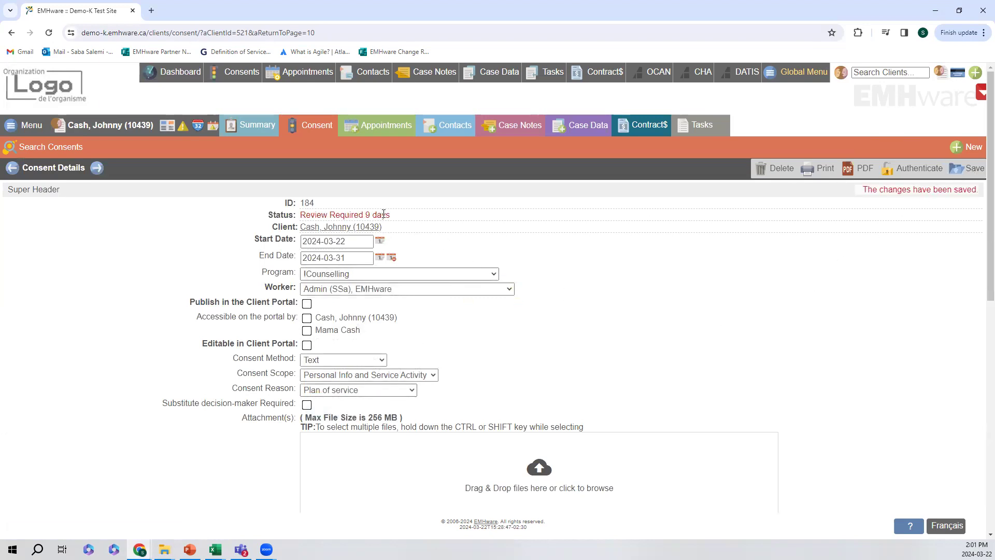
pyautogui.moveTo(394, 216); pyautogui.dragTo(340, 217)
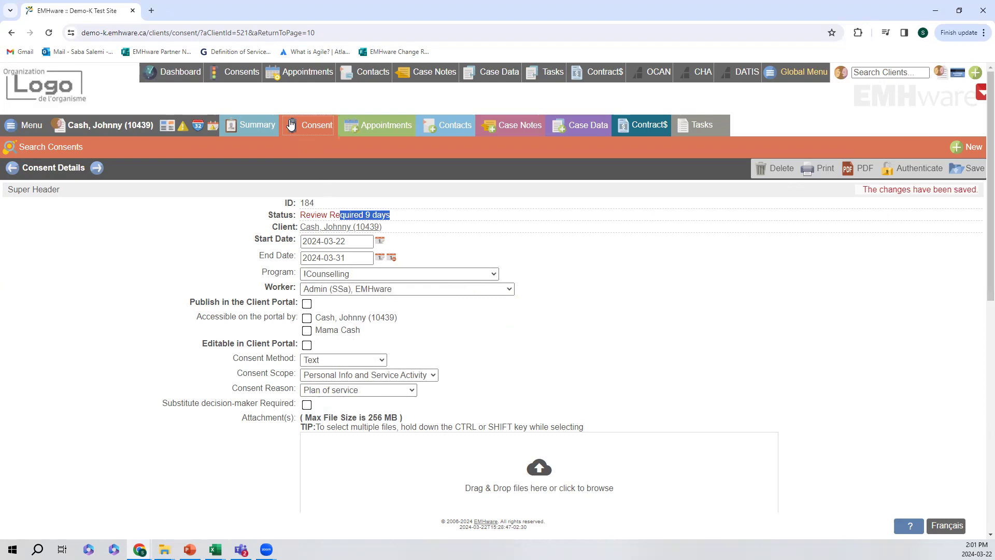
pyautogui.click(380, 212)
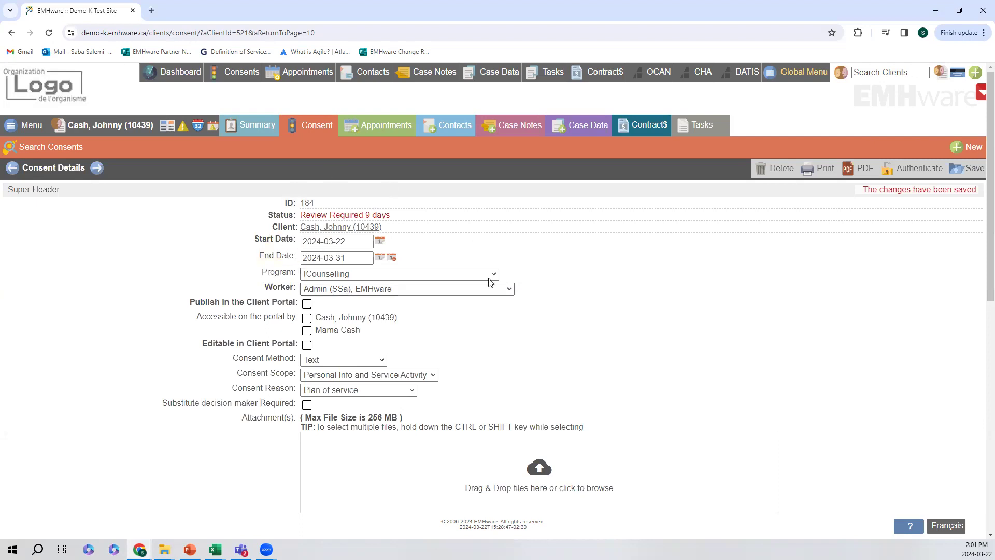
# Step: Set the revoked reason to Other and the revoked date to 2024-03-22
pyautogui.scroll(-4, 543, 280)
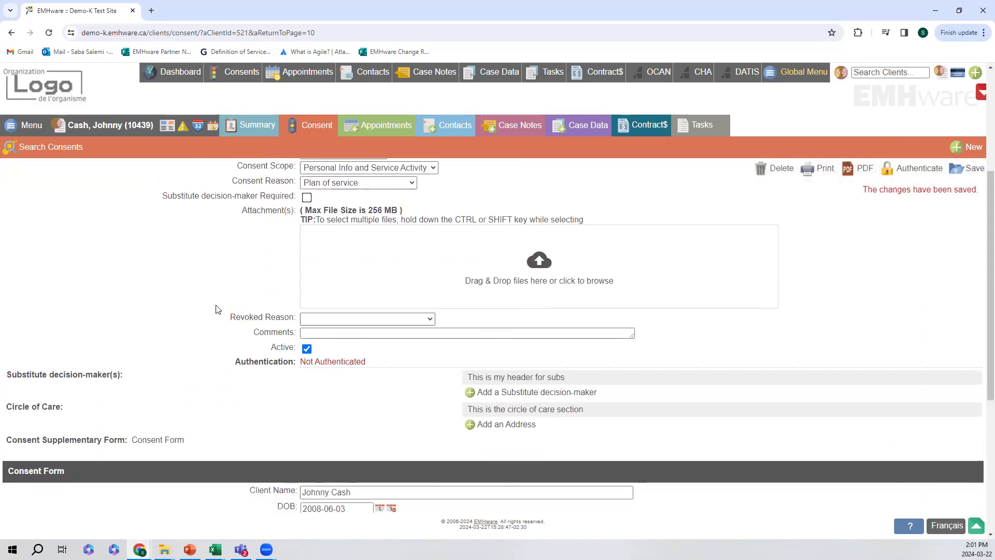
pyautogui.click(340, 320)
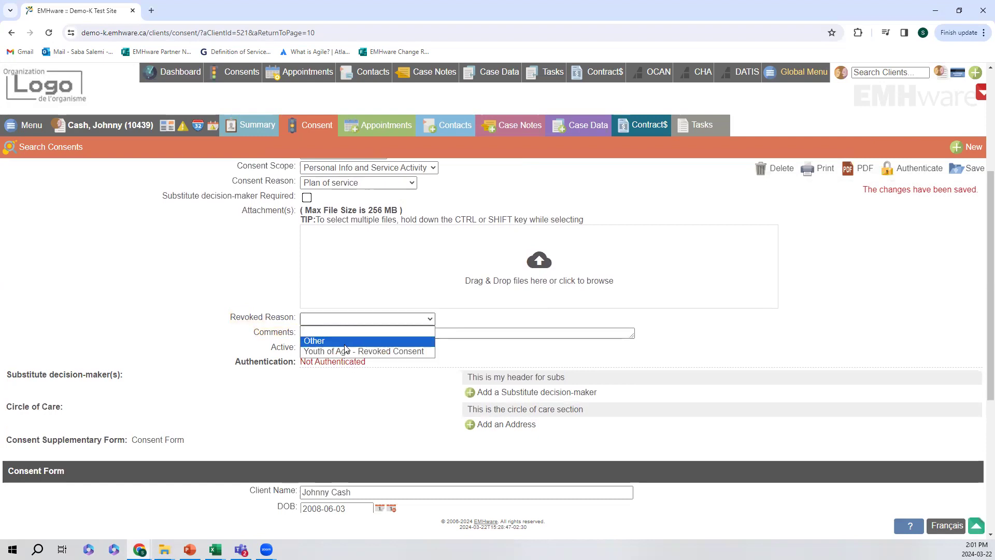
pyautogui.click(340, 341)
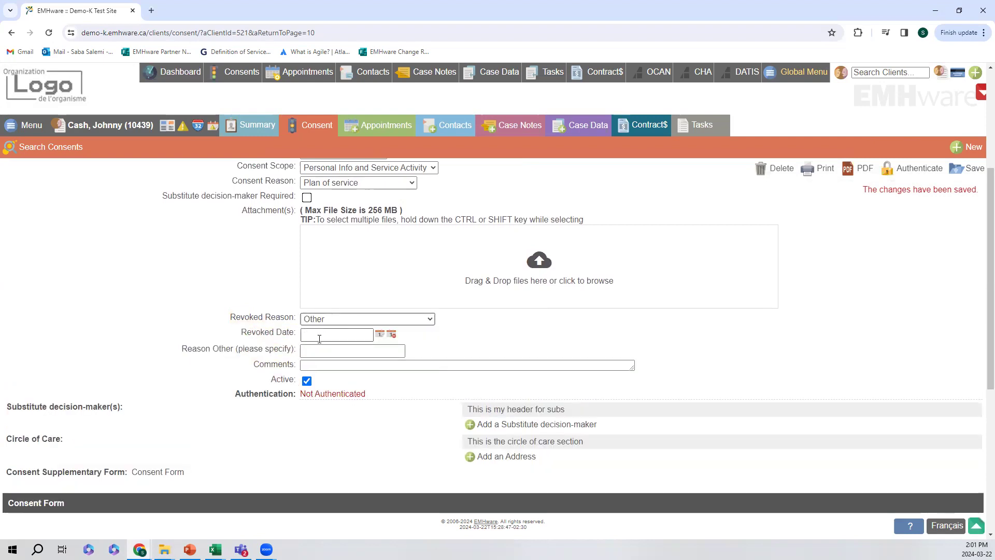
pyautogui.click(334, 320)
pyautogui.click(540, 350)
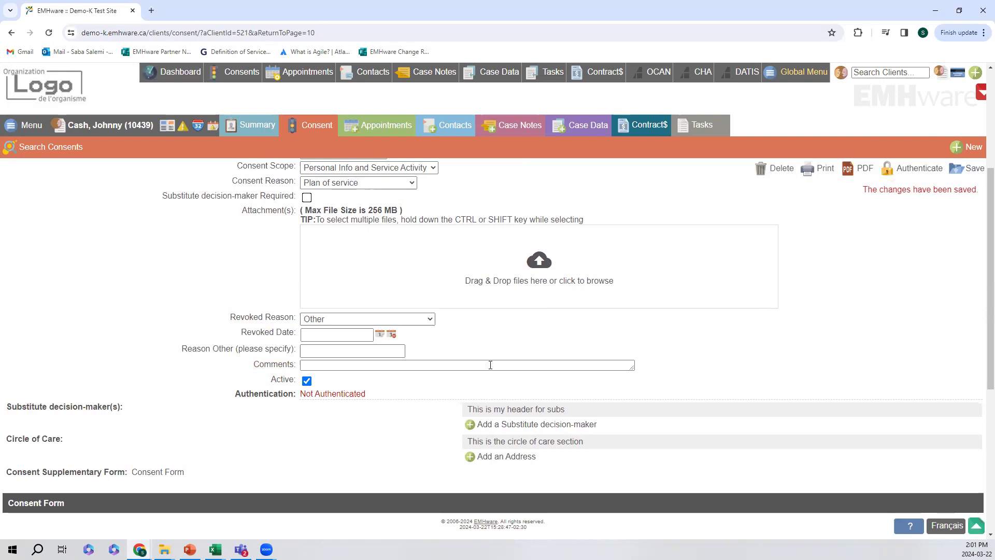
pyautogui.click(370, 336)
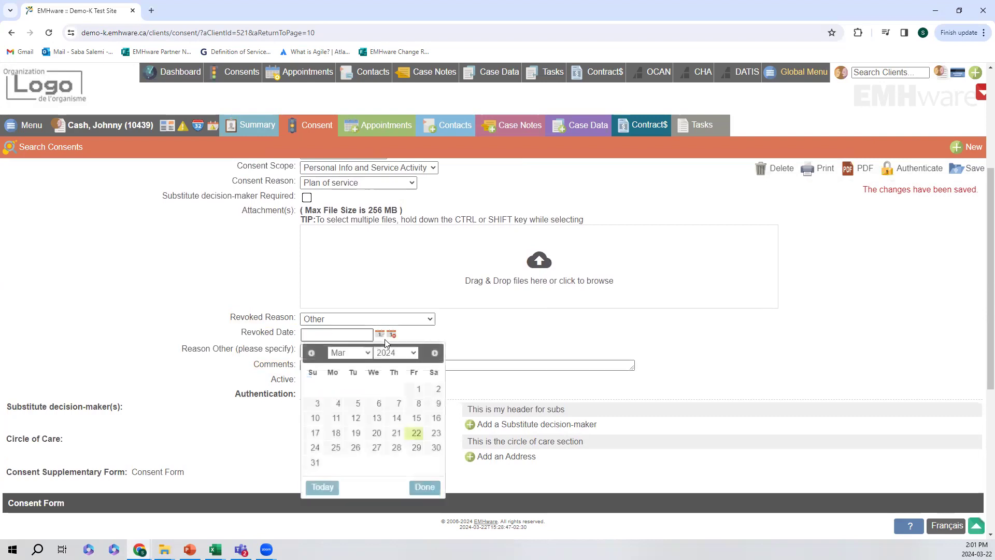
pyautogui.click(416, 433)
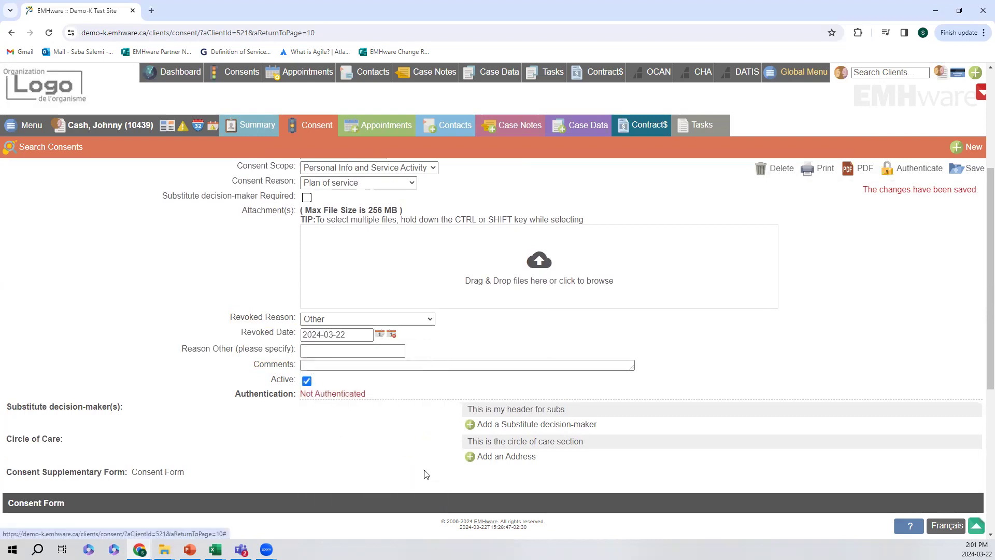
# Step: Untick Active and save the revoked consent
pyautogui.click(361, 351)
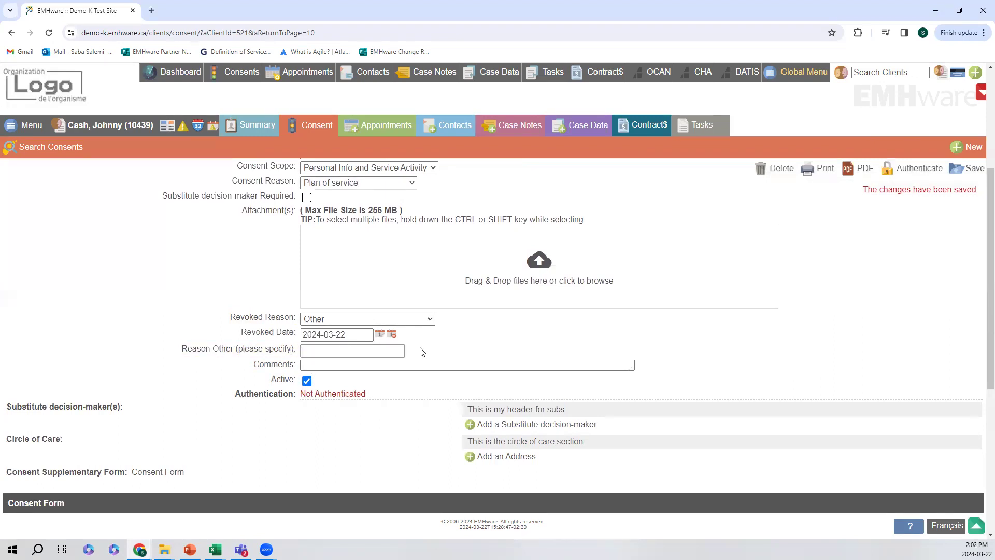
pyautogui.click(307, 381)
pyautogui.click(970, 171)
pyautogui.scroll(2, 873, 317)
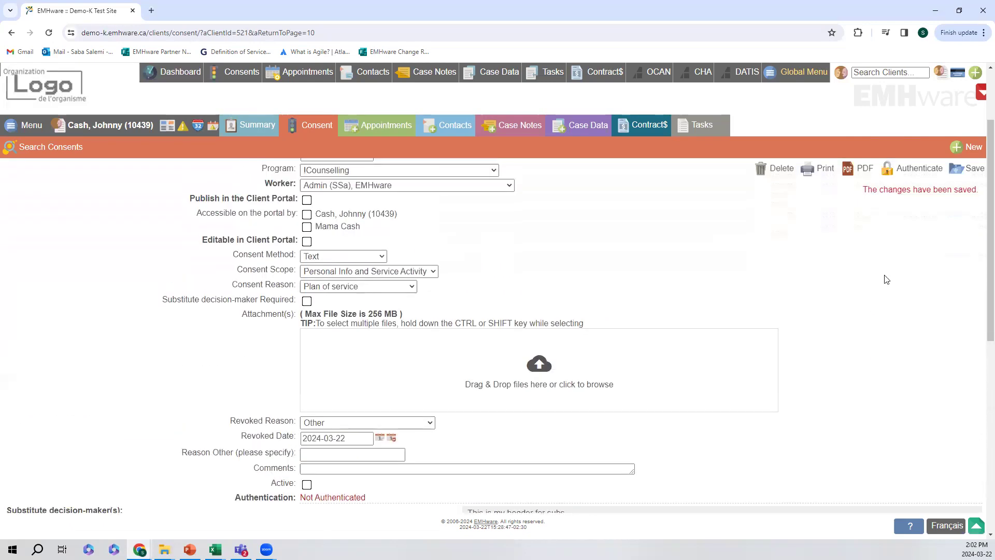
# Step: Open the Consents search page and reset the search to list 100 consent records
pyautogui.click(215, 75)
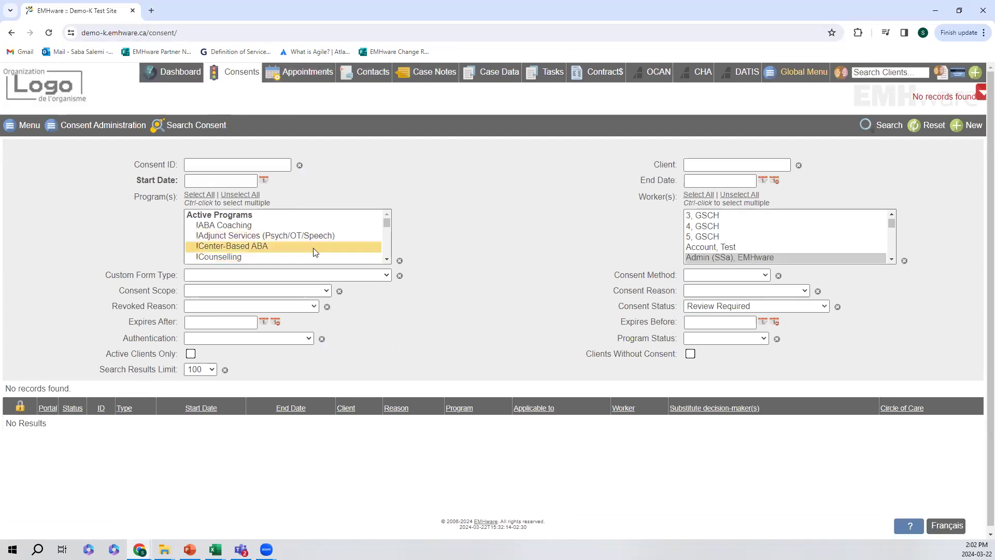
pyautogui.click(881, 125)
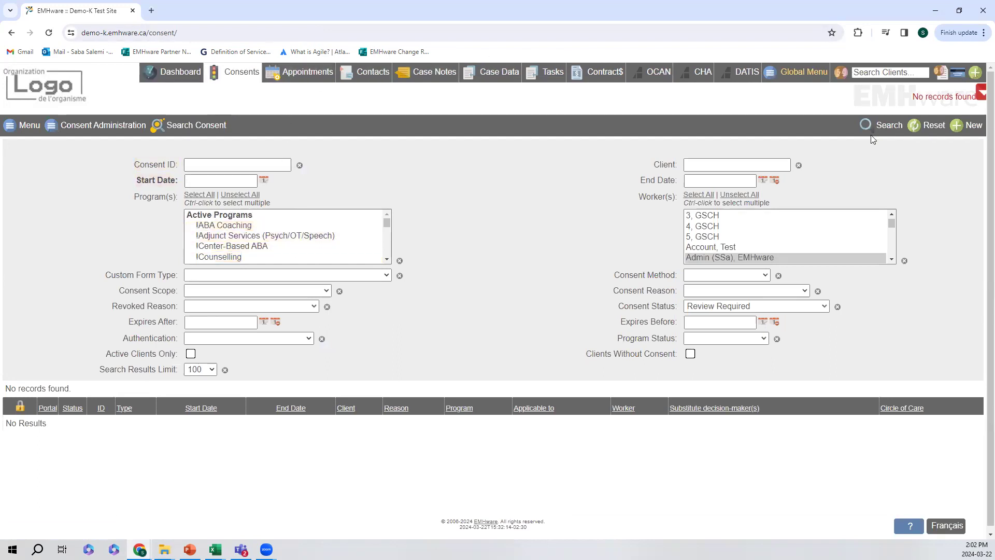
pyautogui.click(930, 126)
pyautogui.click(883, 125)
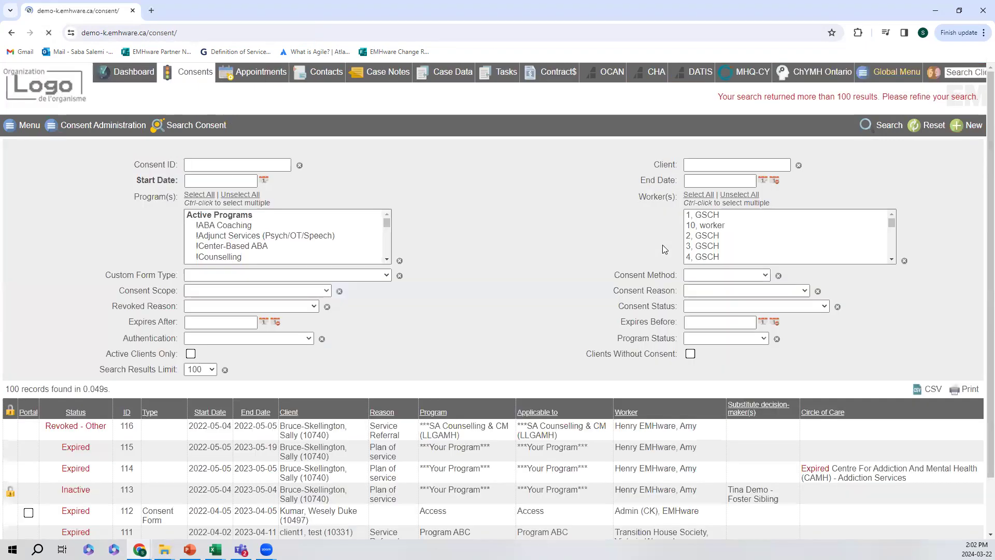
pyautogui.scroll(-3, 455, 255)
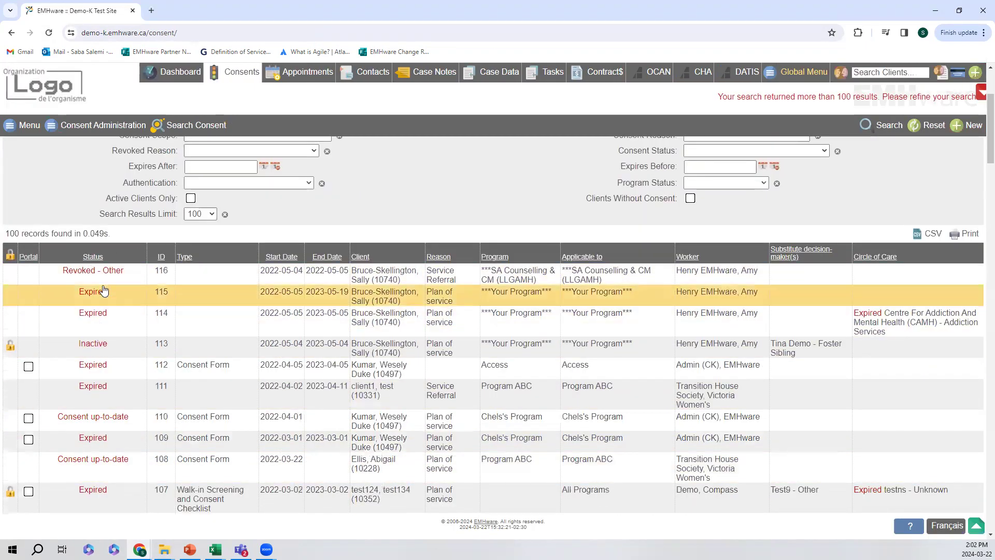
pyautogui.scroll(-1, 124, 361)
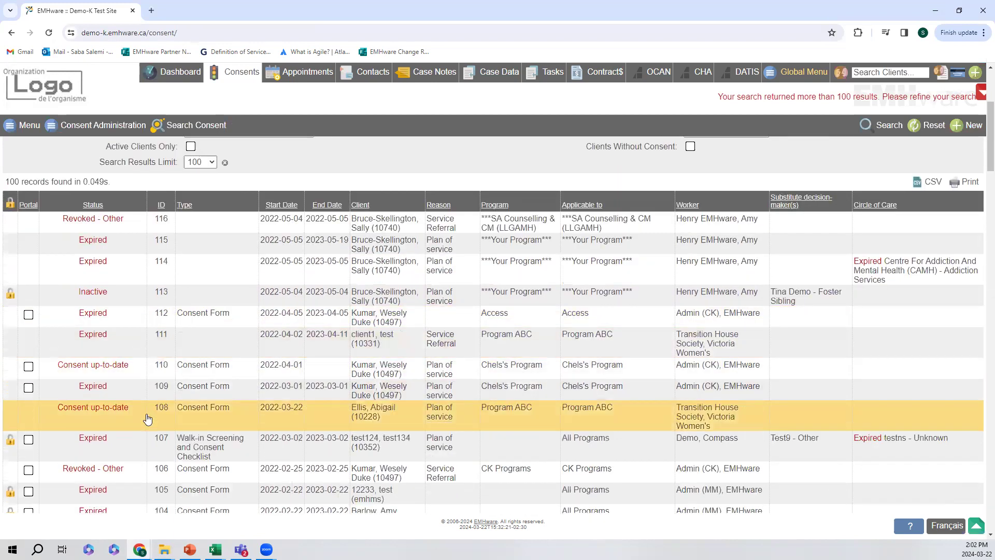
pyautogui.scroll(4, 147, 419)
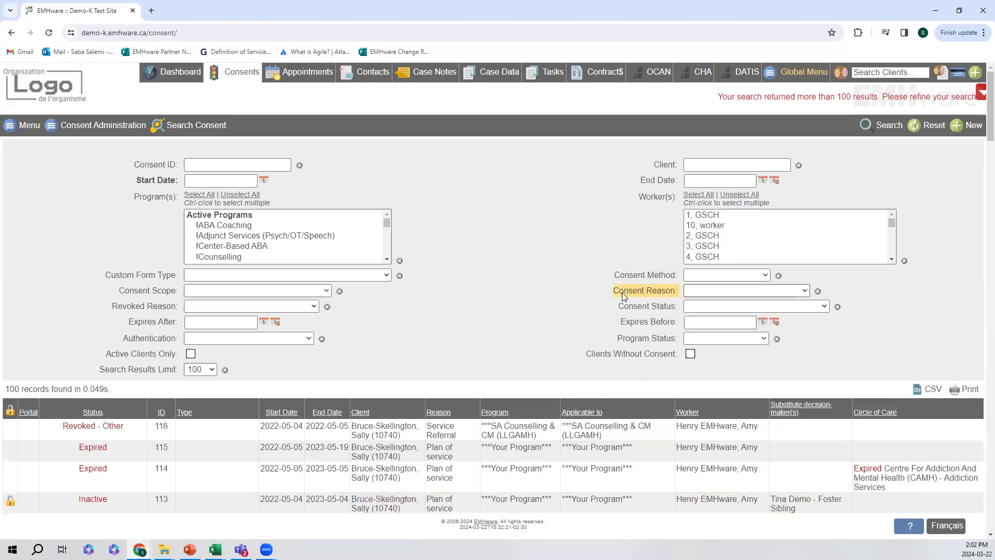
pyautogui.scroll(-1, 493, 178)
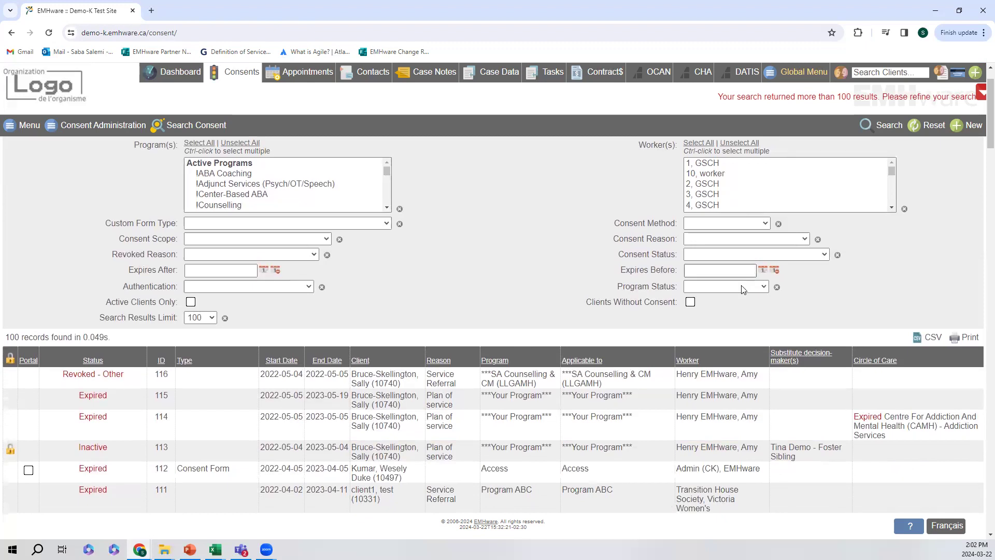
# Step: Open the Consent Status dropdown and close it without changing the filter
pyautogui.click(711, 254)
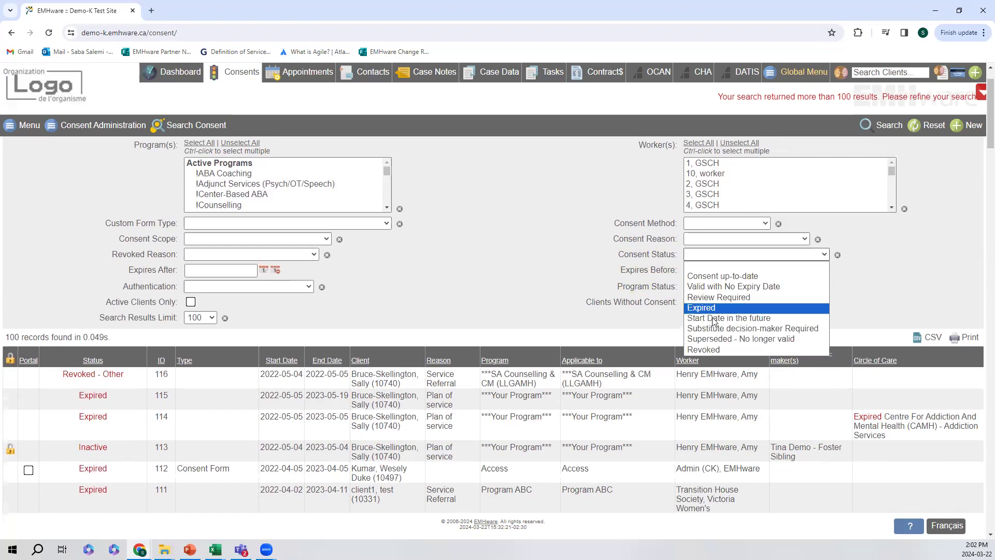
pyautogui.click(470, 302)
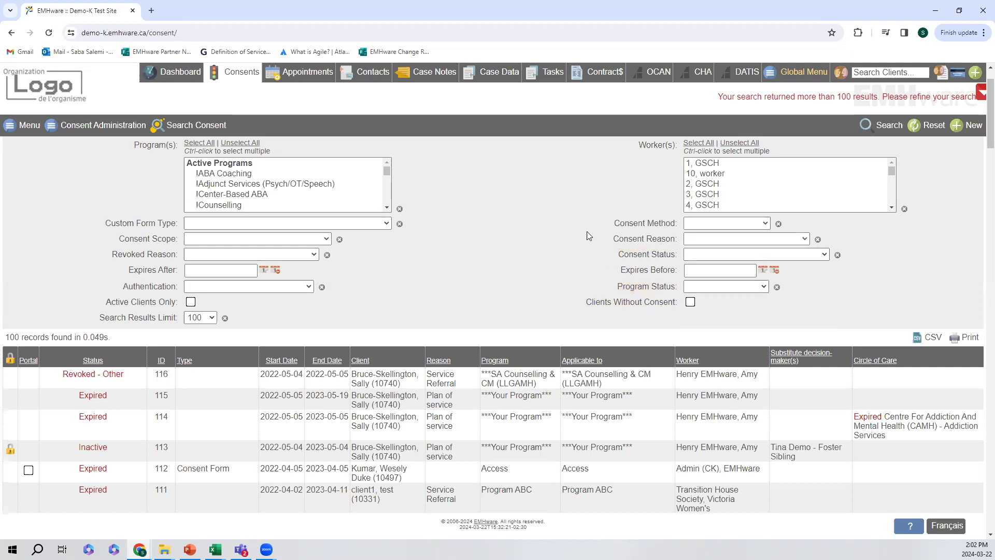
pyautogui.scroll(1, 565, 200)
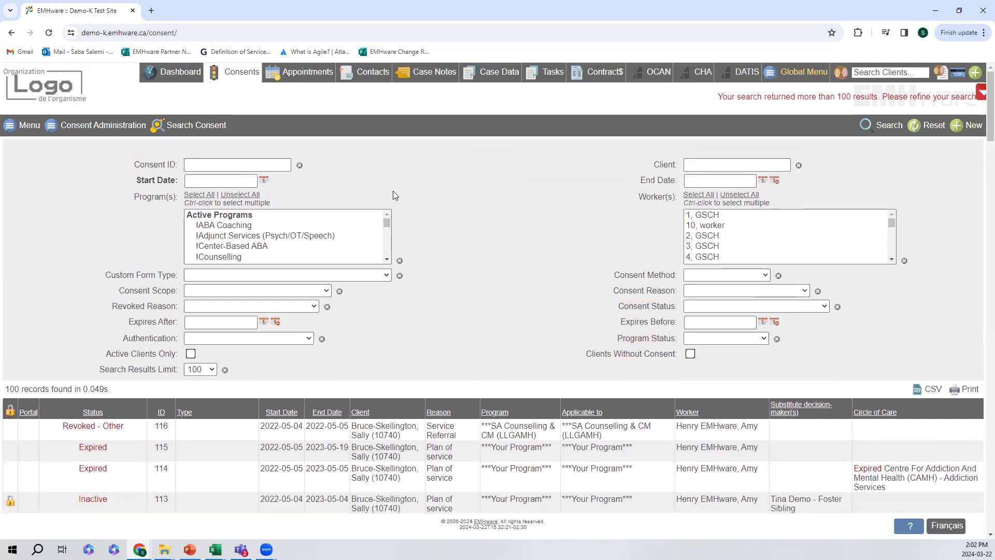
pyautogui.click(70, 125)
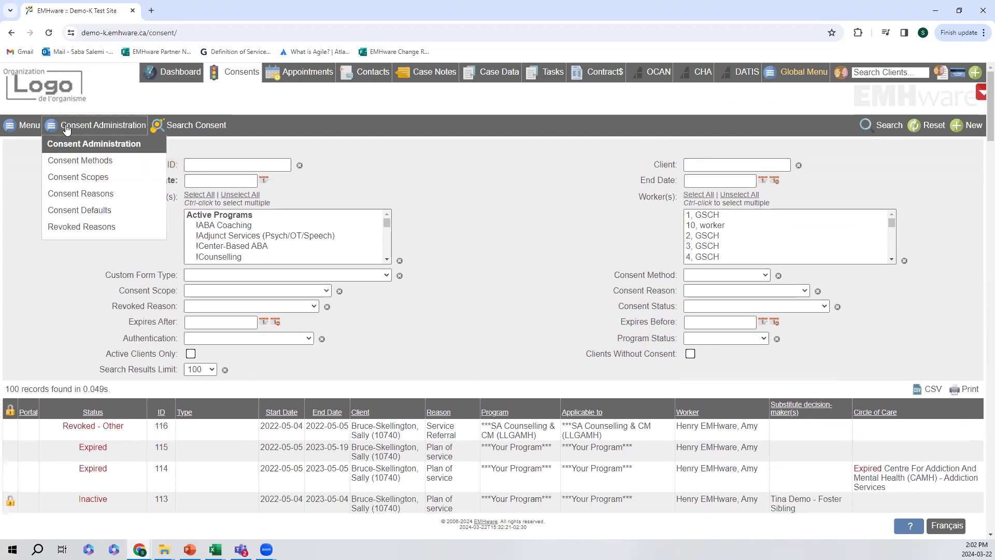
# Step: Open the list of 11 consent methods and start a blank new consent method
pyautogui.click(81, 162)
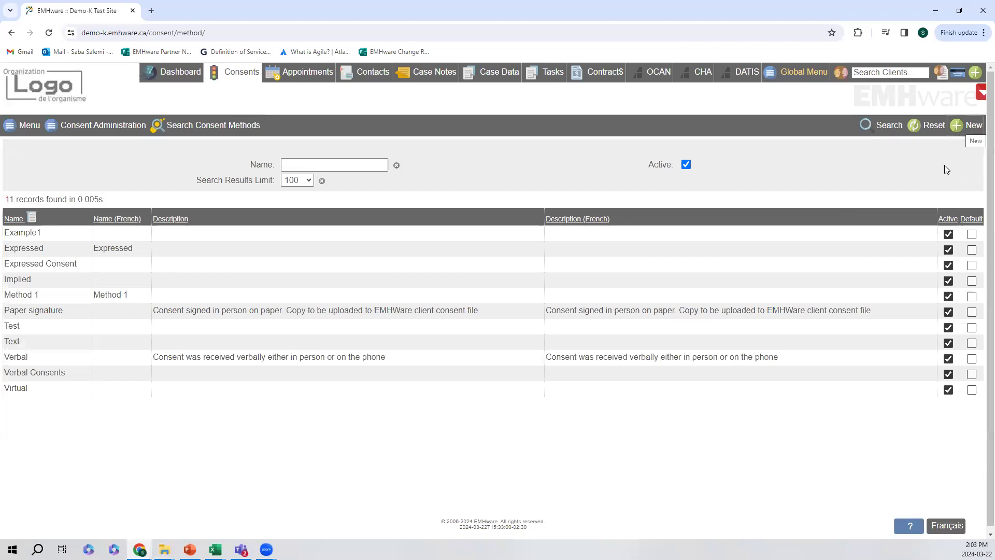
pyautogui.click(956, 118)
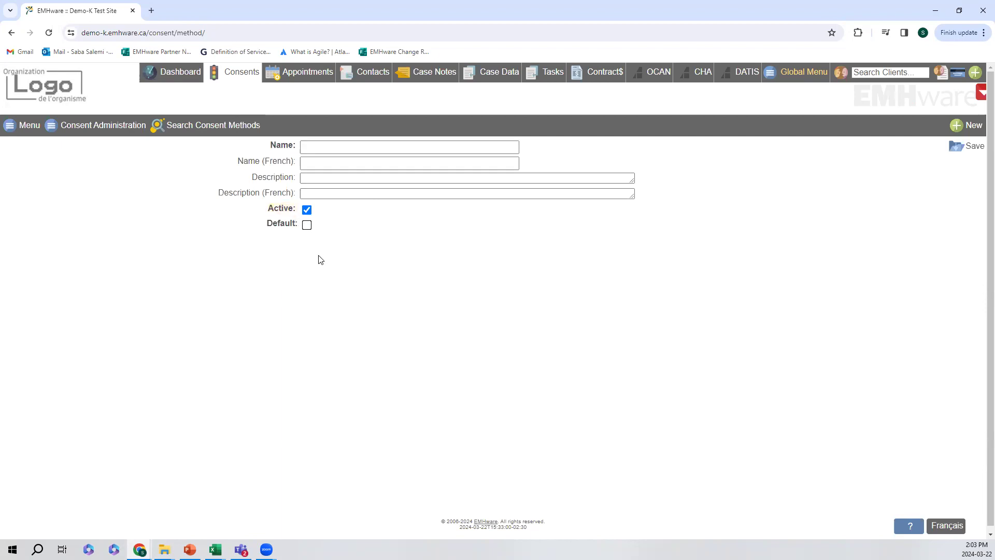
pyautogui.click(77, 133)
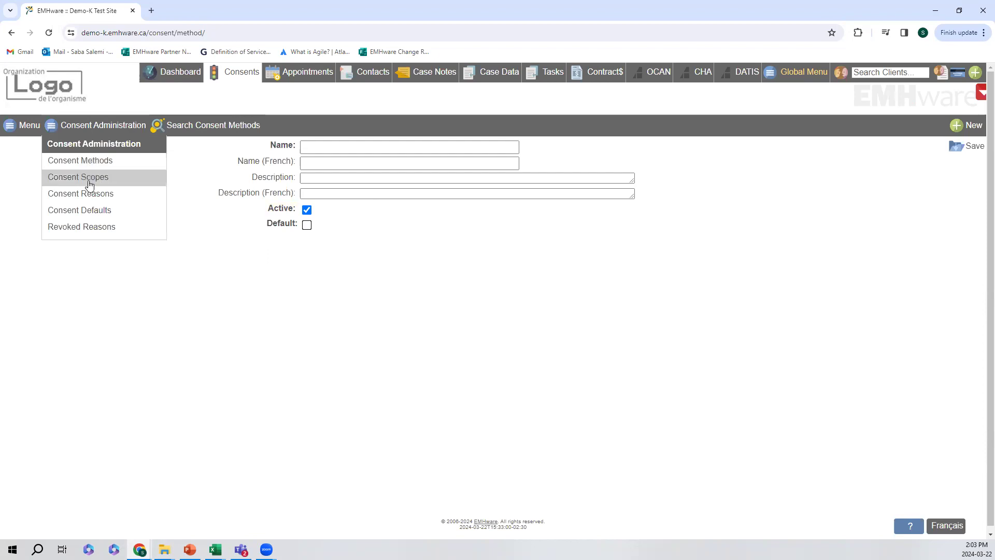
# Step: Open Consent Defaults and inspect Days to Expiry (365) and Days to Consent Review (30)
pyautogui.click(94, 216)
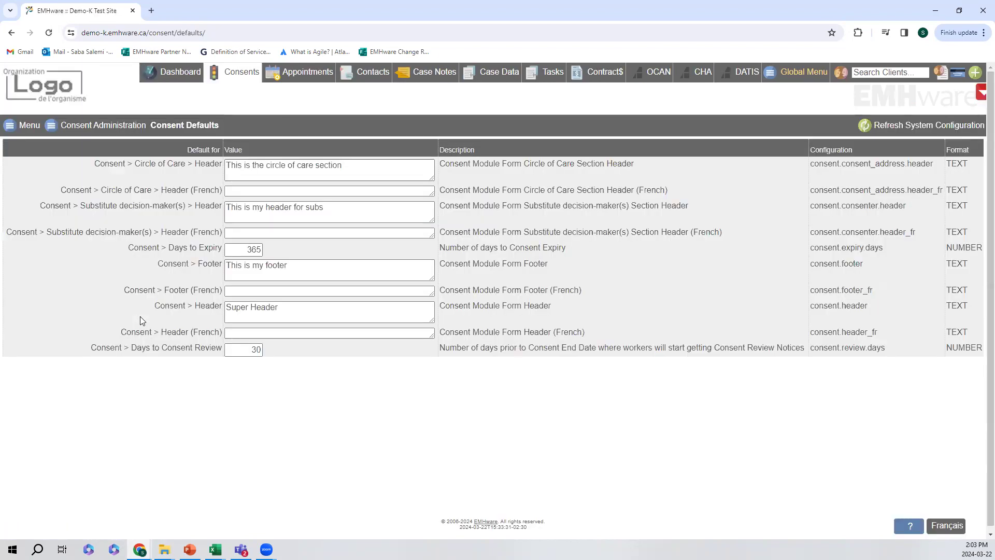
pyautogui.moveTo(247, 249); pyautogui.dragTo(291, 250)
pyautogui.click(241, 252)
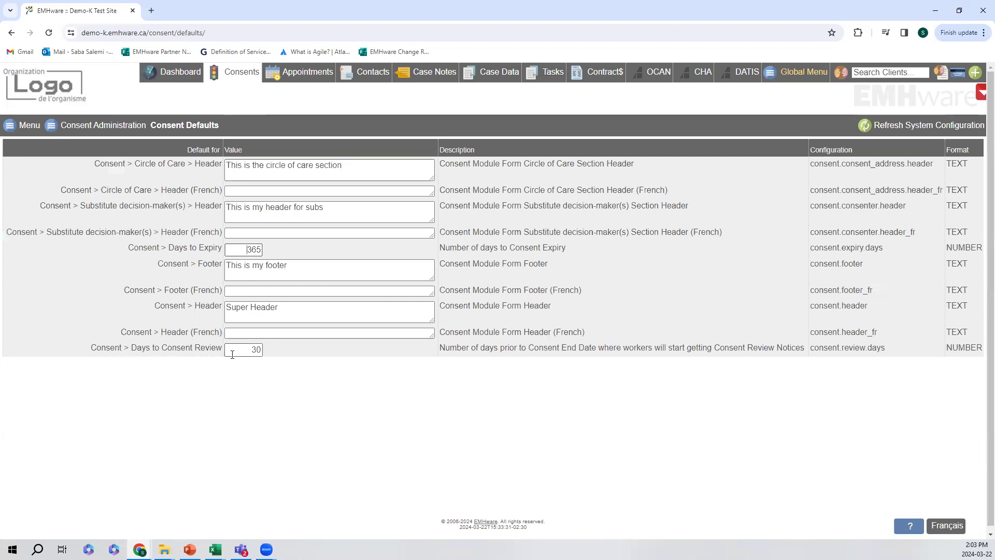
pyautogui.click(253, 350)
pyautogui.moveTo(253, 350); pyautogui.dragTo(280, 362)
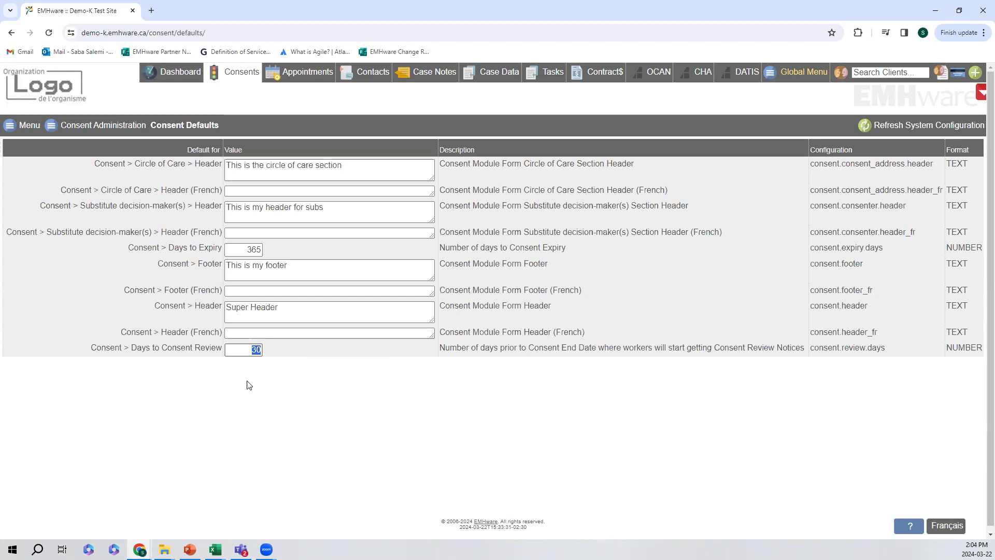
pyautogui.click(230, 347)
pyautogui.moveTo(238, 348); pyautogui.dragTo(265, 362)
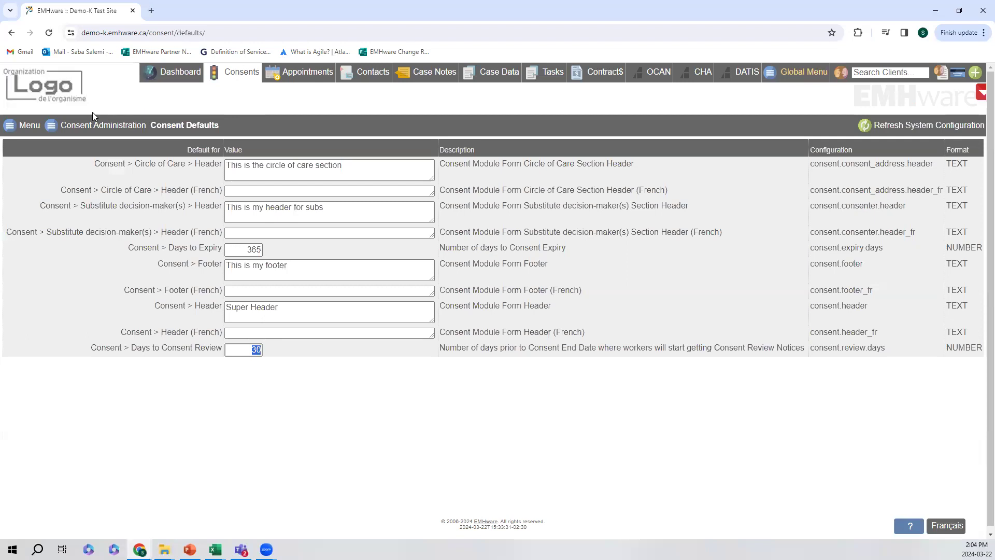
pyautogui.click(99, 125)
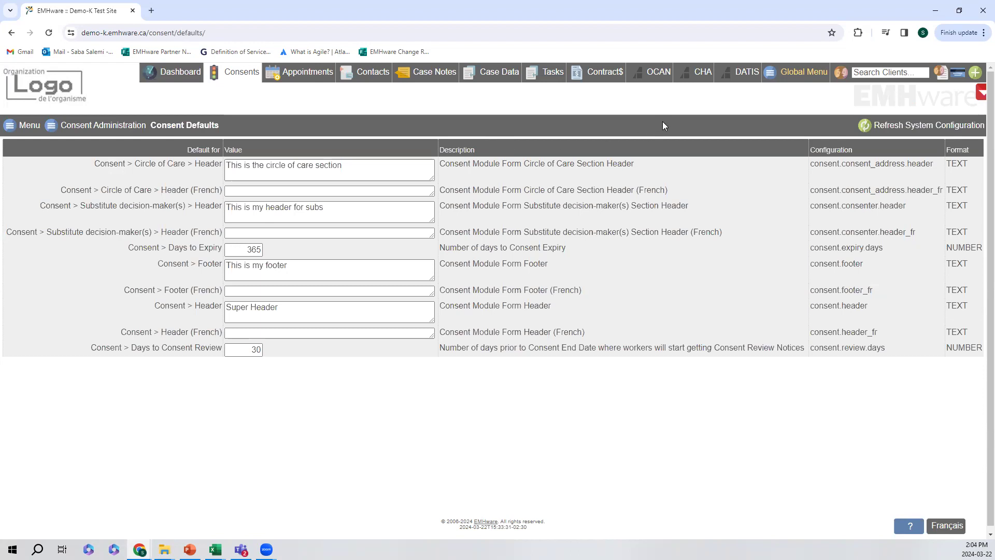
pyautogui.click(890, 72)
# Step: Search by the client's first name, open the second match, and open its Dataset page
pyautogui.write('jo')
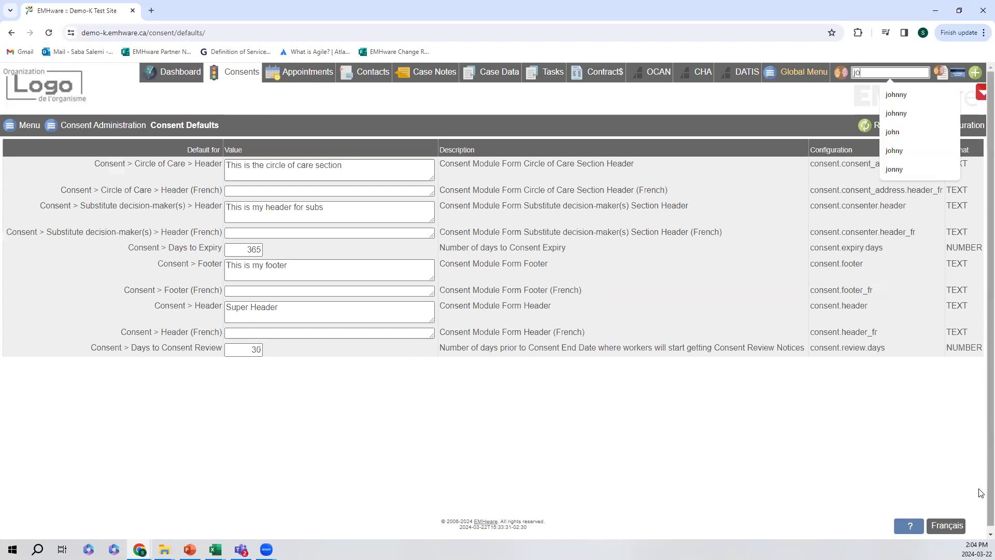
pyautogui.write('hnny')
pyautogui.press('Return')
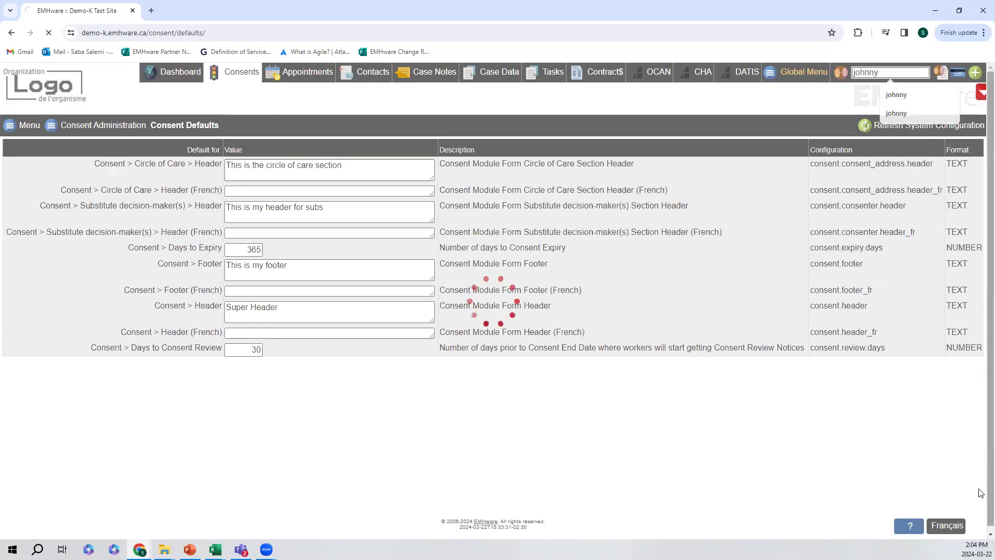
pyautogui.scroll(-2, 403, 395)
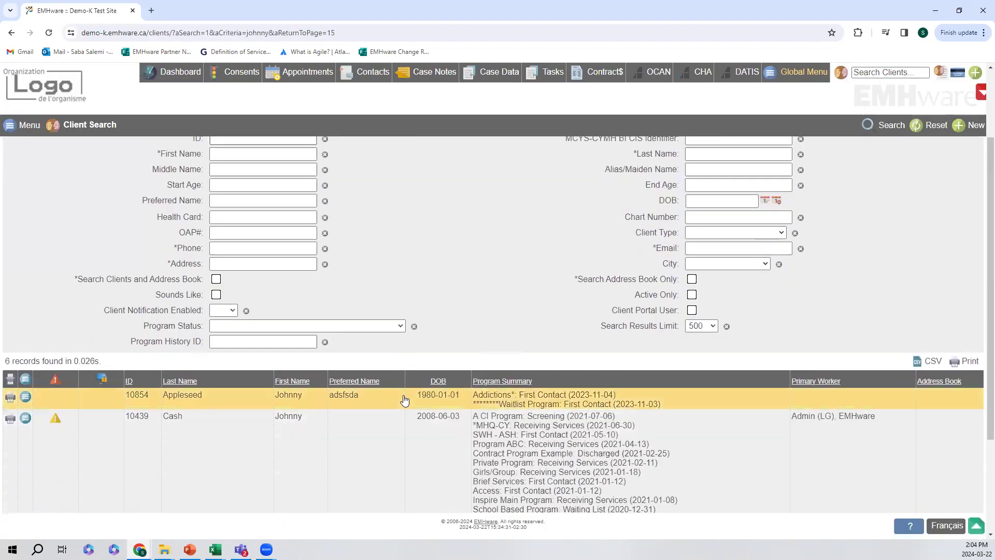
pyautogui.click(386, 430)
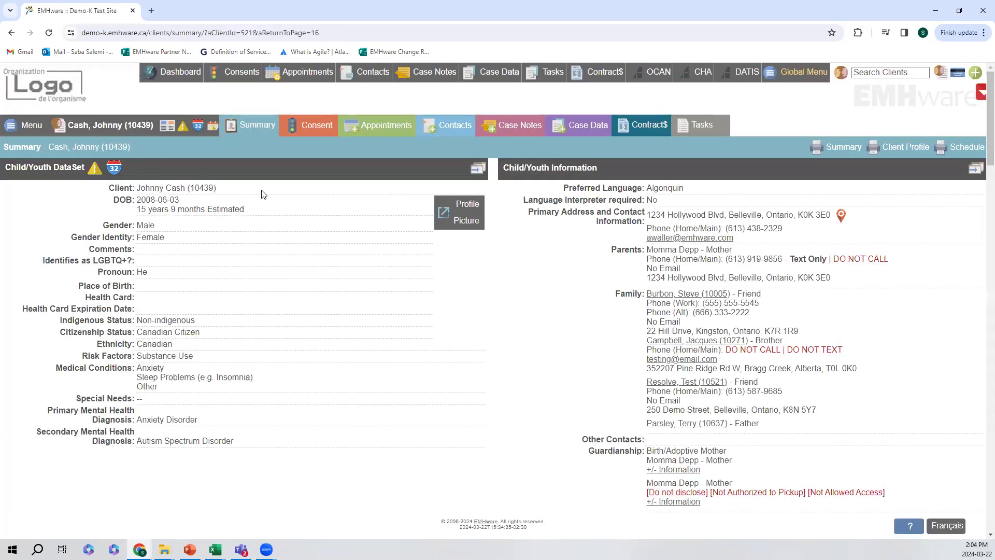
pyautogui.click(477, 168)
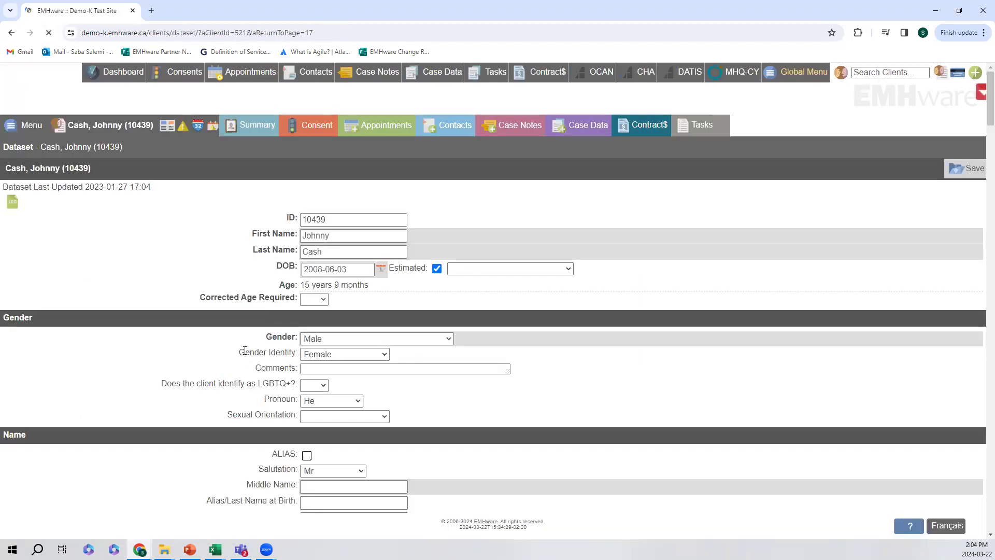
pyautogui.scroll(-12, 244, 357)
pyautogui.scroll(-9, 244, 351)
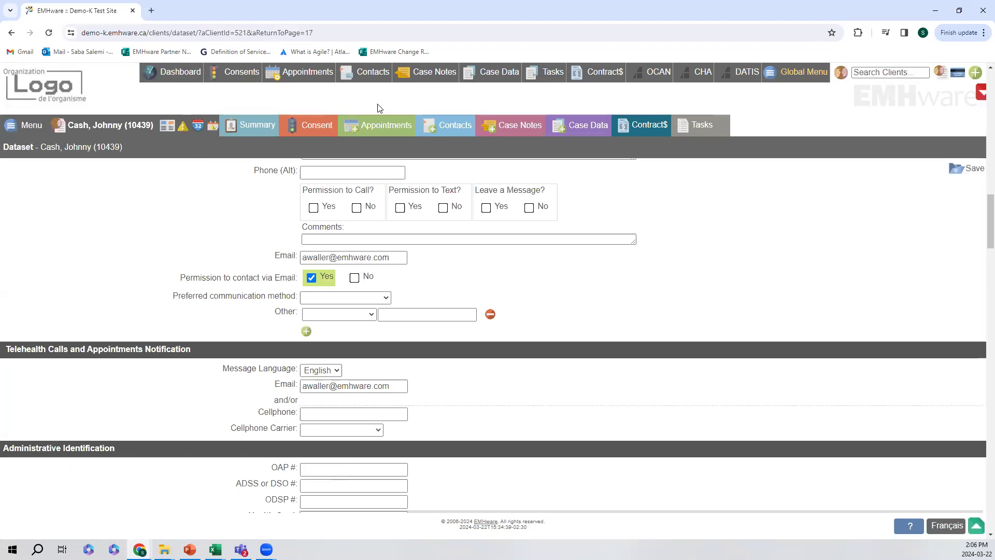
# Step: Start a new appointment and review its Program and Present/Absent choices, keeping Present
pyautogui.click(373, 131)
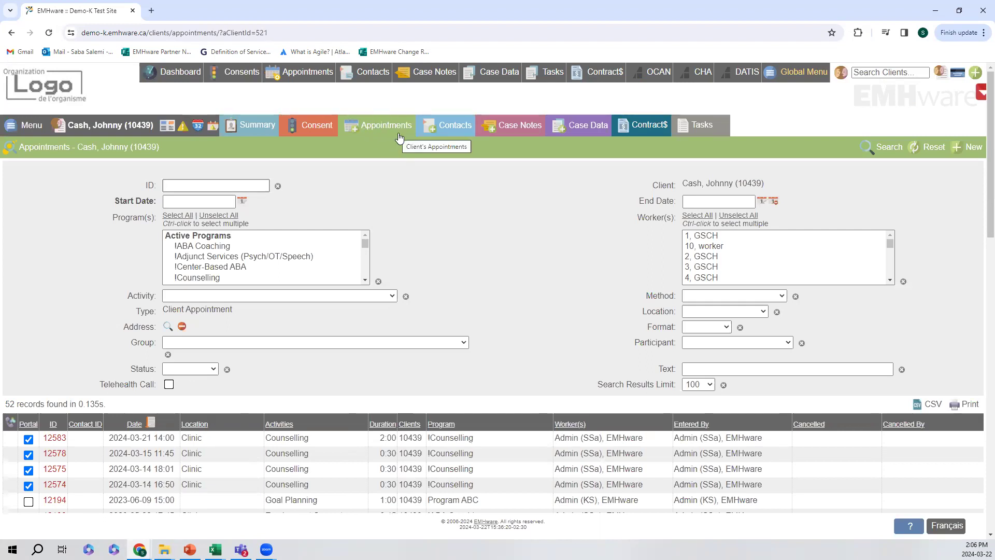
pyautogui.click(968, 148)
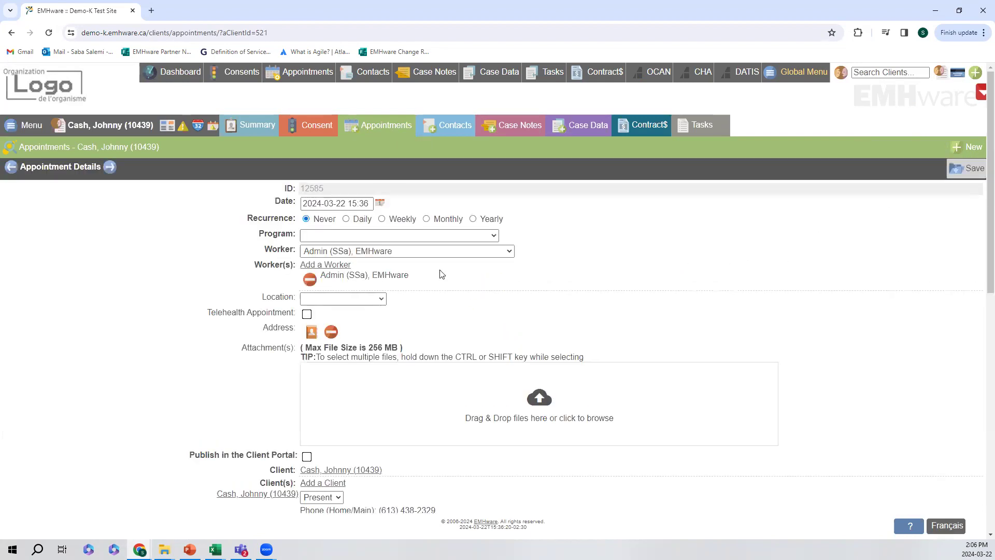
pyautogui.click(373, 237)
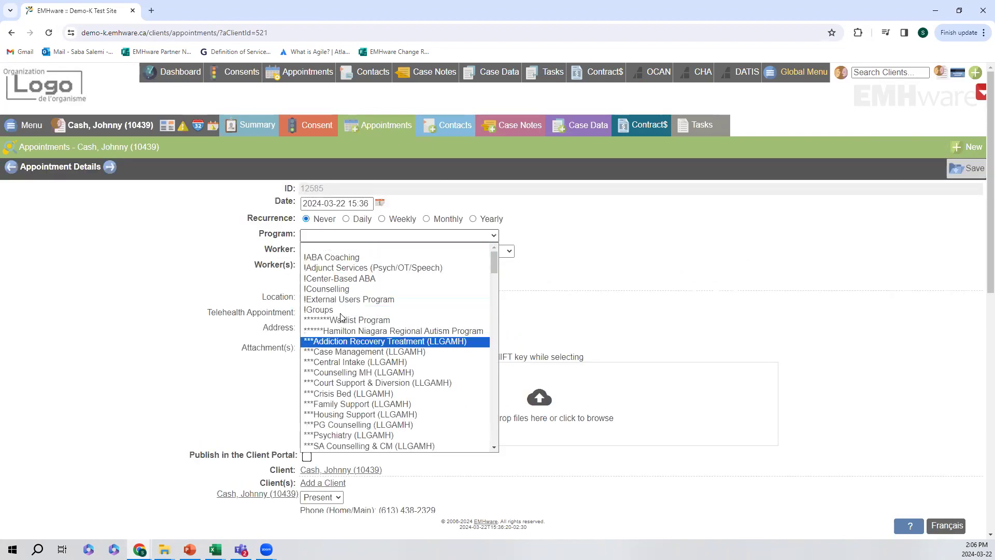
pyautogui.click(338, 296)
pyautogui.click(380, 203)
pyautogui.scroll(-12, 436, 356)
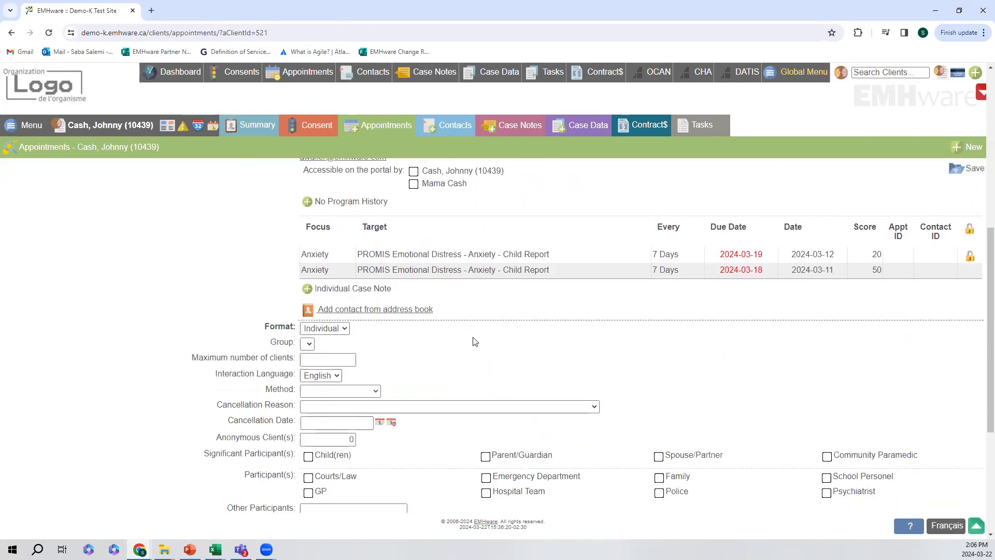
pyautogui.scroll(-2, 437, 356)
pyautogui.scroll(7, 356, 409)
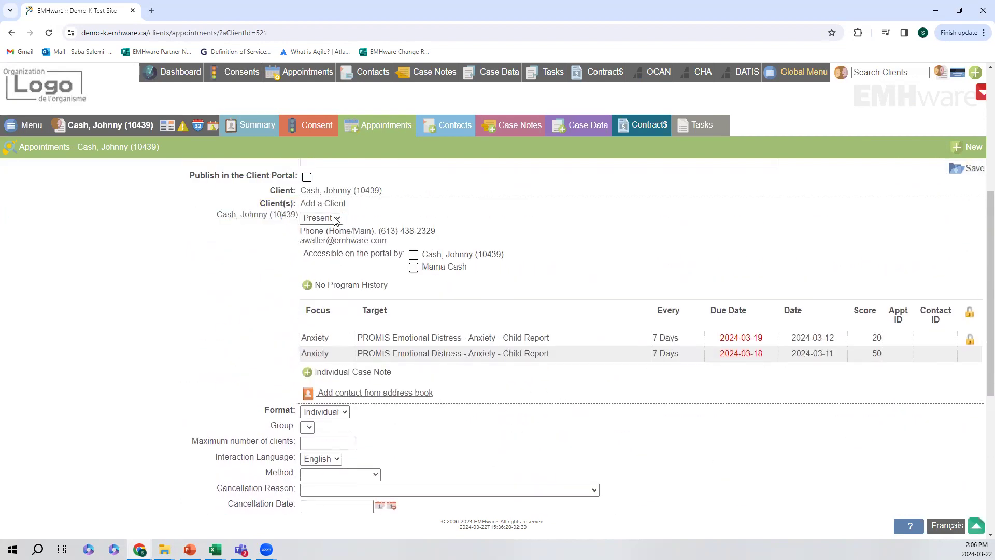
pyautogui.click(333, 220)
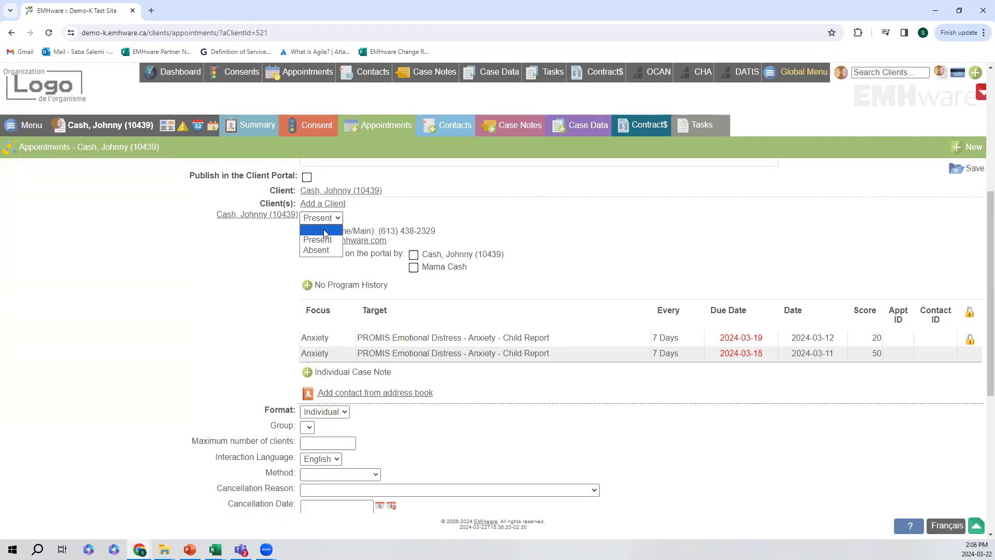
pyautogui.click(407, 213)
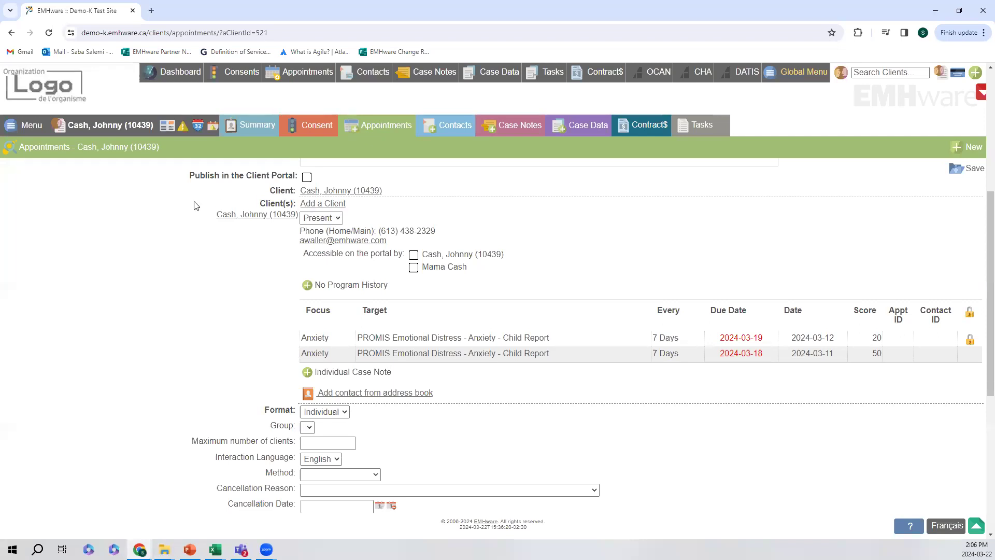
# Step: Choose Client Portal from the client's record sections menu
pyautogui.click(99, 127)
pyautogui.click(102, 171)
pyautogui.click(99, 128)
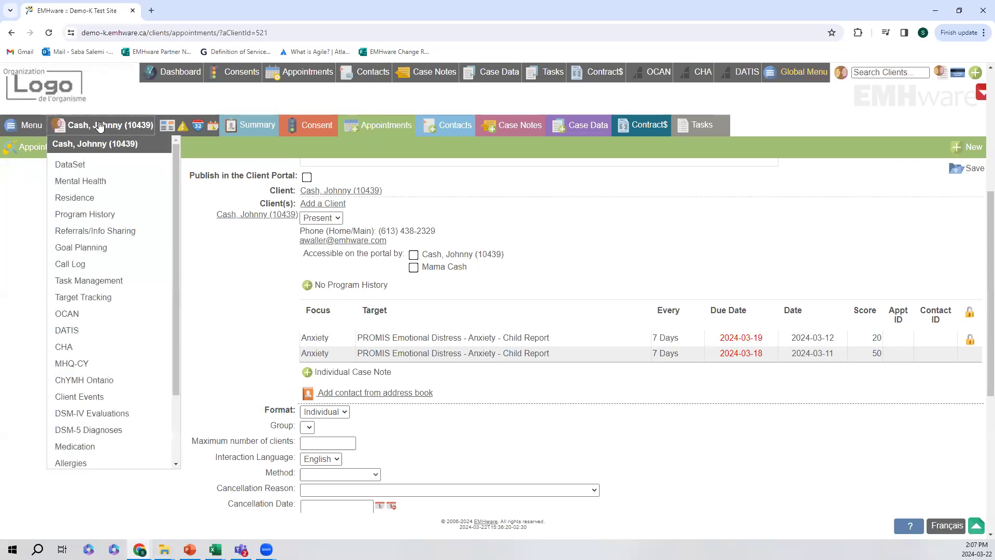
pyautogui.scroll(-3, 118, 250)
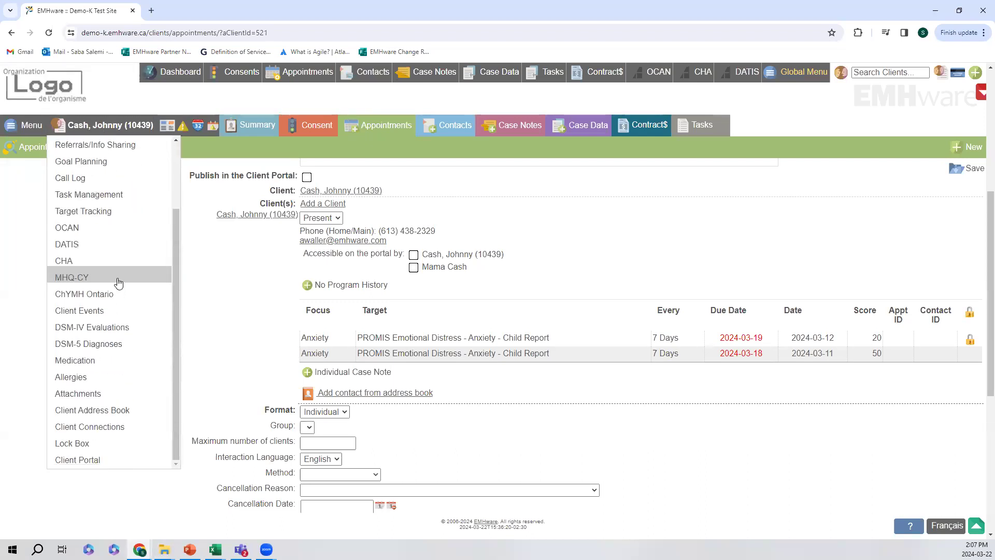
pyautogui.click(99, 458)
# Step: Discard the unsaved appointment, scroll through the portal settings, and focus the portal user description field
pyautogui.click(543, 97)
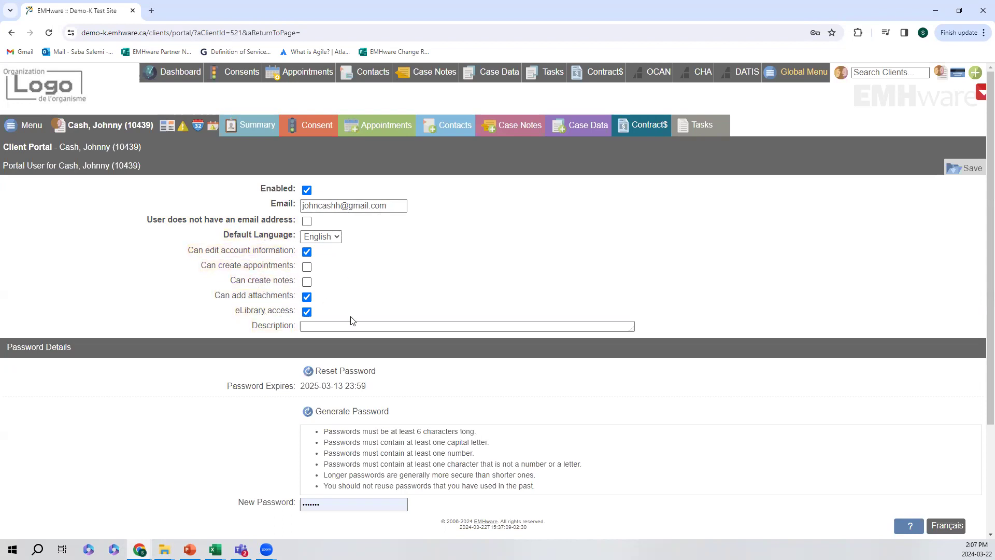
pyautogui.scroll(-2, 354, 311)
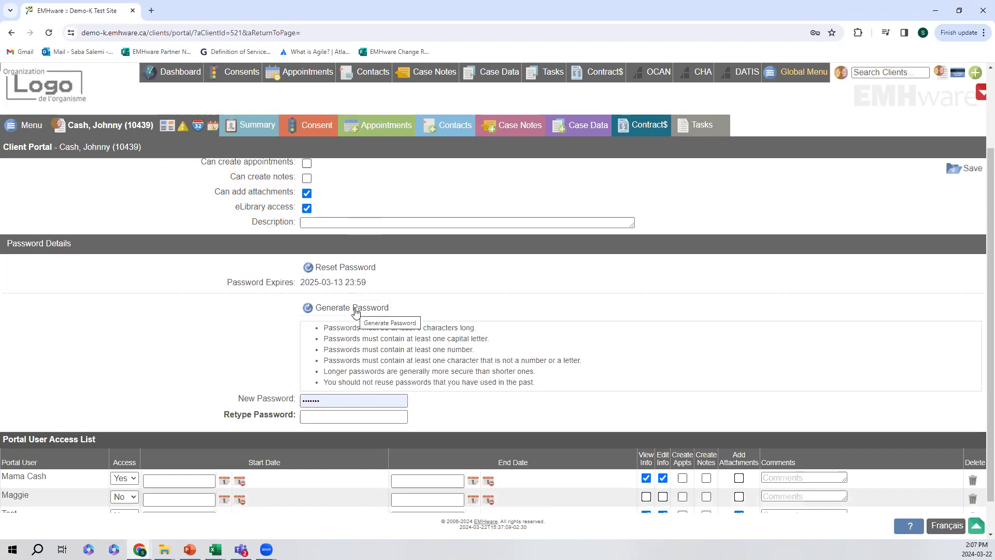
pyautogui.scroll(1, 356, 309)
pyautogui.scroll(1, 366, 235)
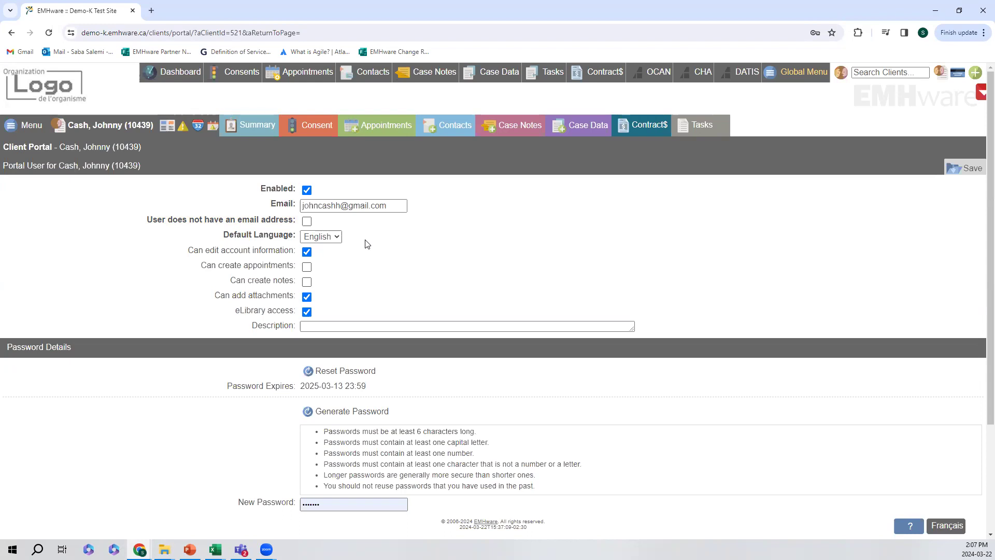
pyautogui.click(364, 325)
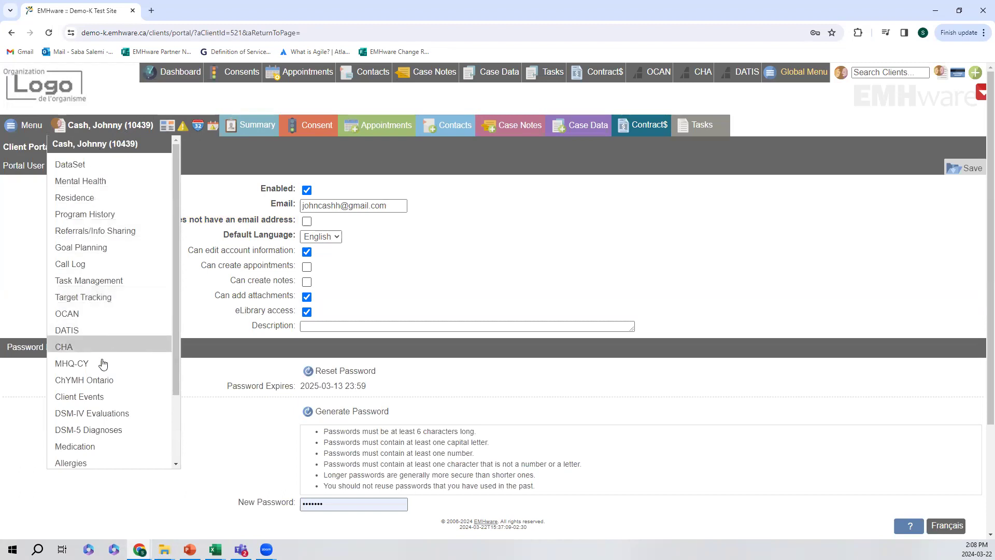
# Step: Go to the Client Address Book, leaving the Client Portal page without saving
pyautogui.scroll(-2, 116, 345)
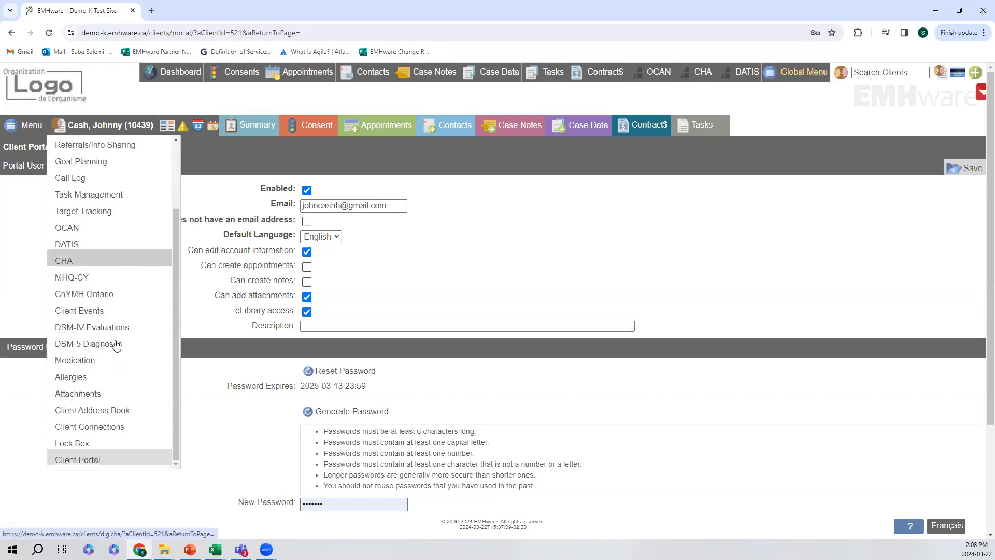
pyautogui.click(120, 410)
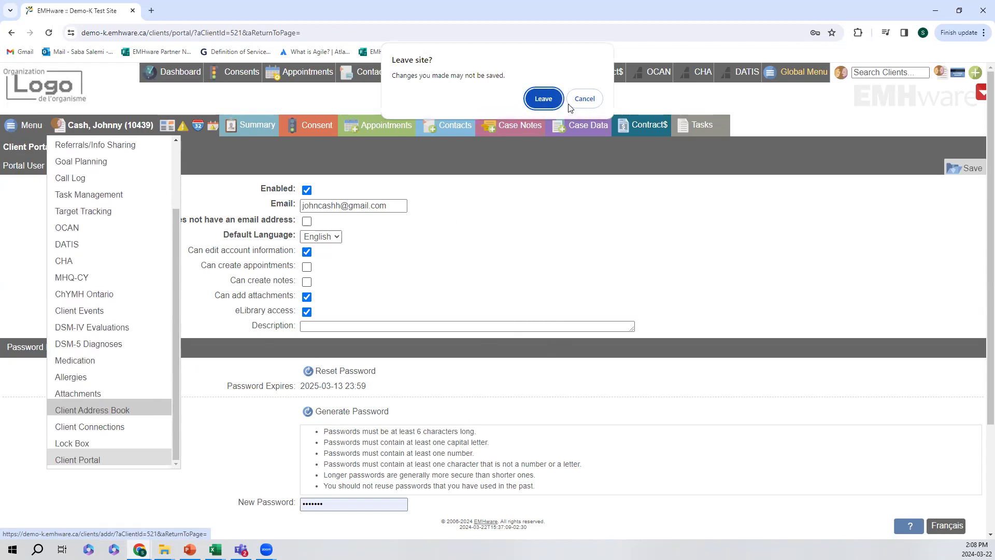
pyautogui.click(543, 98)
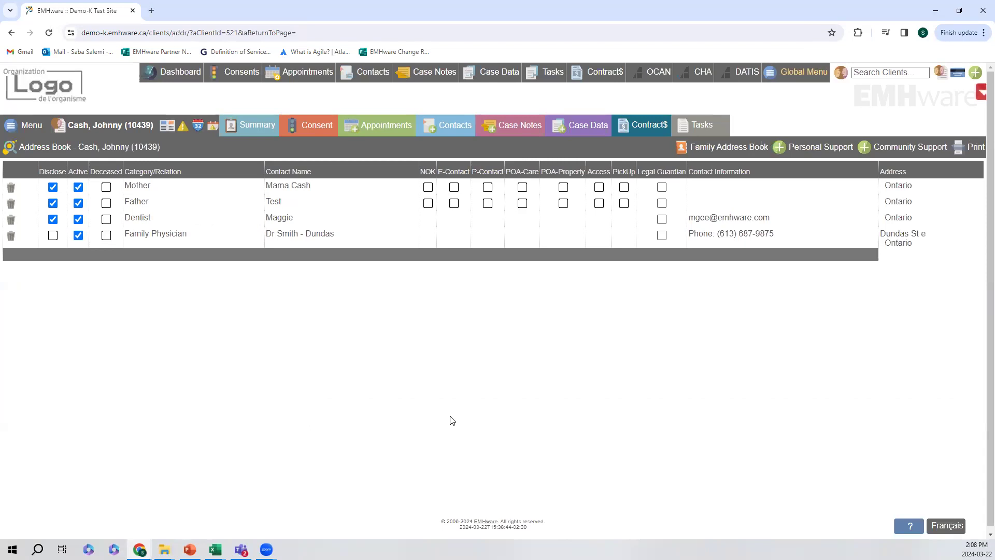
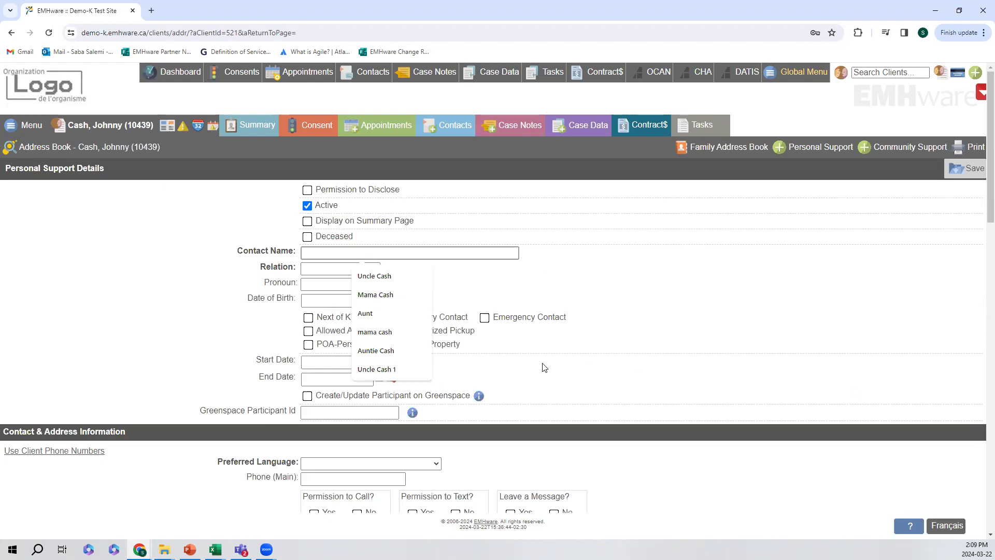
# Step: Fill in the client's uncle as the contact and set the relation to Uncle
pyautogui.click(374, 276)
pyautogui.click(352, 269)
pyautogui.scroll(-4, 342, 363)
pyautogui.scroll(2, 342, 394)
pyautogui.scroll(-2, 341, 423)
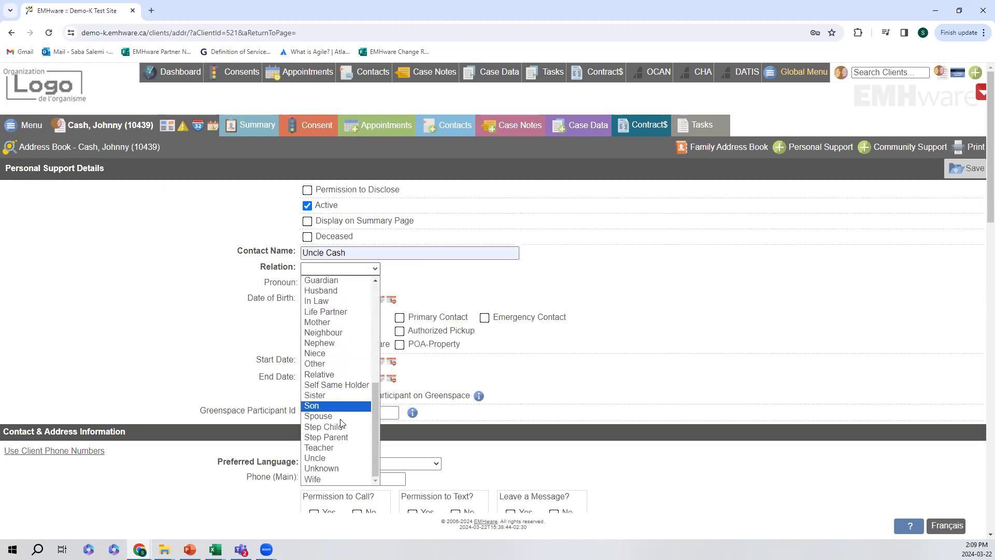
pyautogui.click(318, 458)
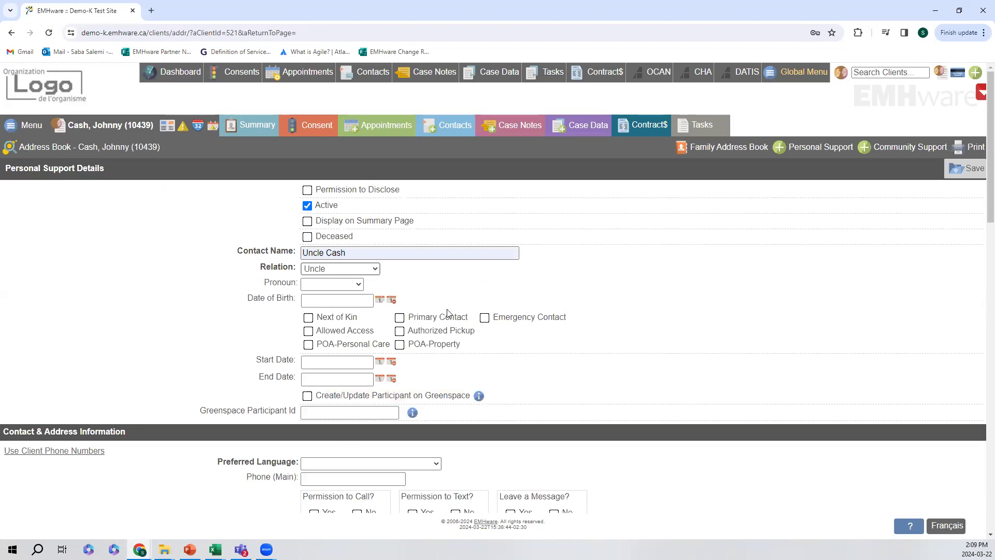
# Step: Mark the contact's Portal User account as Enabled
pyautogui.scroll(-2, 518, 358)
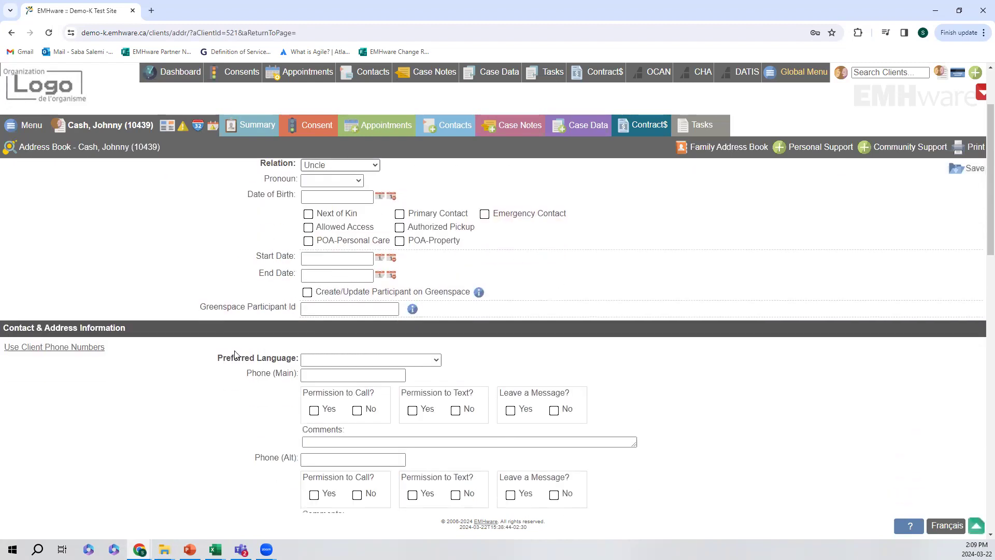
pyautogui.scroll(-4, 326, 372)
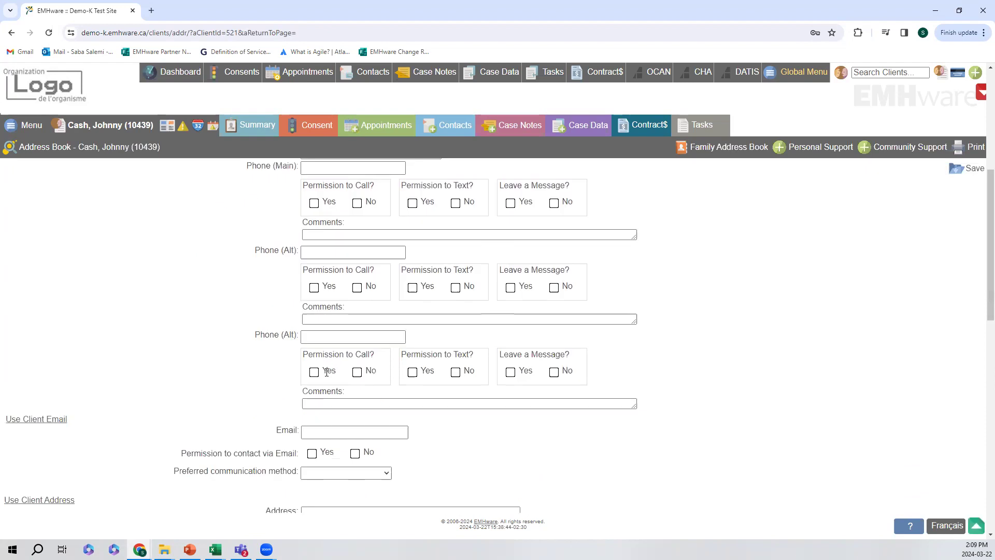
pyautogui.scroll(-13, 327, 372)
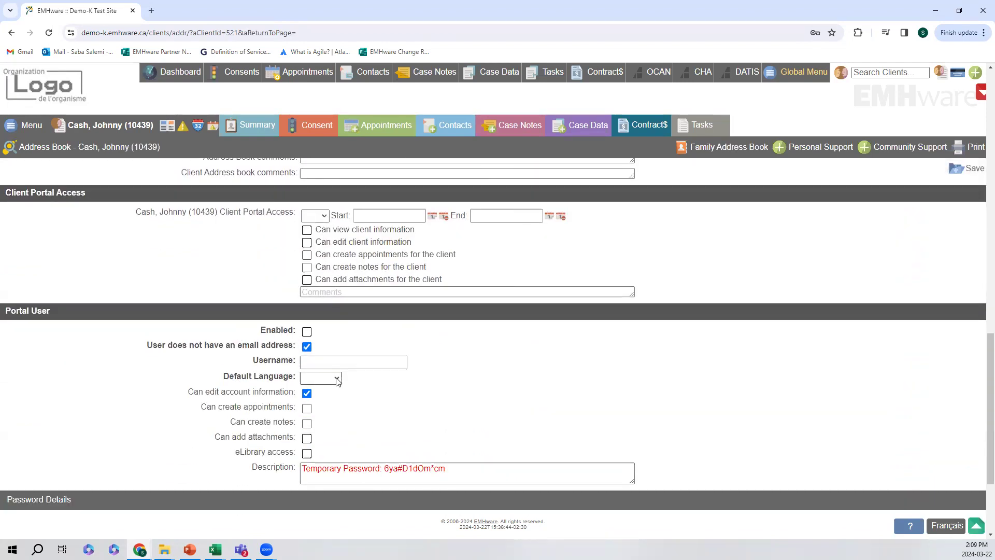
pyautogui.click(307, 331)
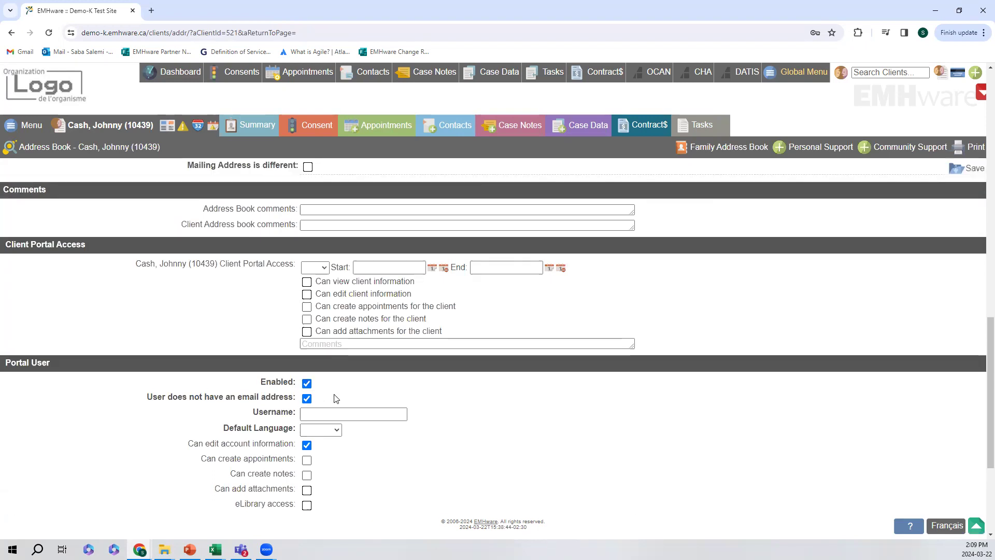
pyautogui.scroll(15, 336, 397)
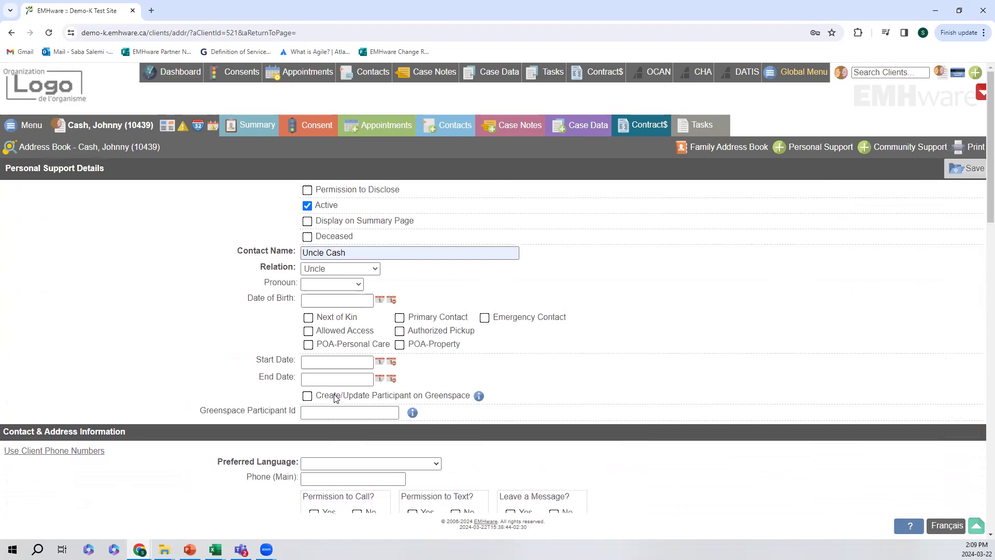
# Step: Grant Permission to Disclose and enter the uncle's portal username
pyautogui.click(362, 193)
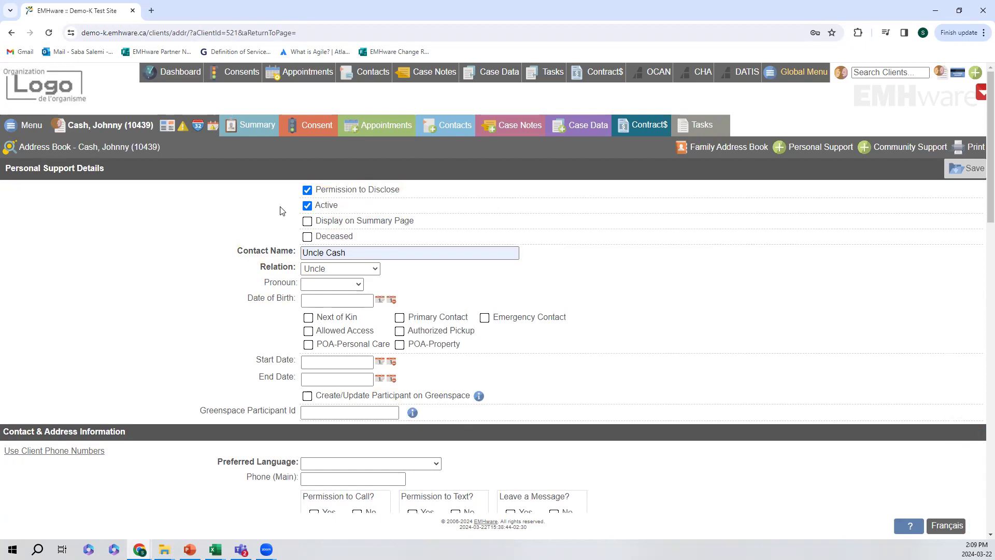
pyautogui.scroll(-15, 279, 210)
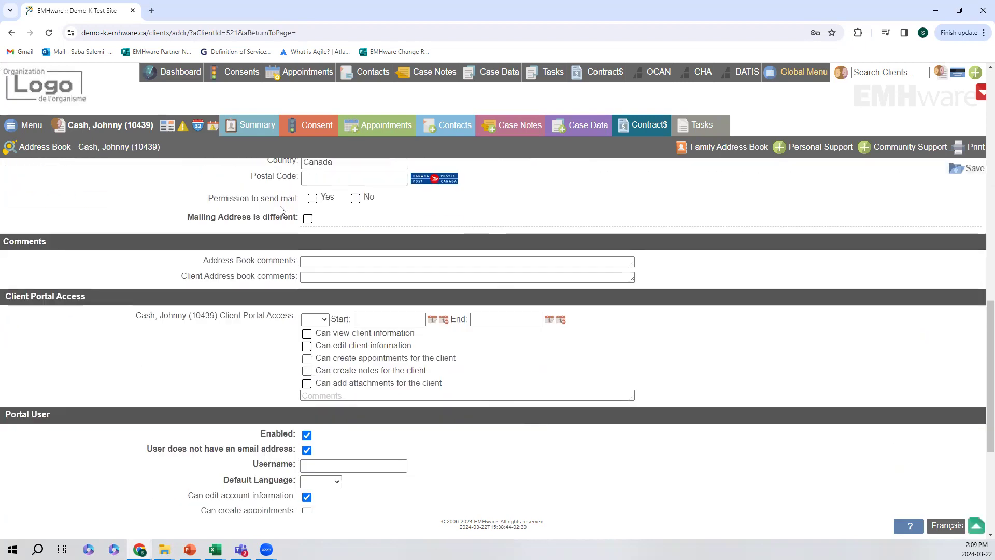
pyautogui.scroll(-1, 280, 210)
pyautogui.click(321, 413)
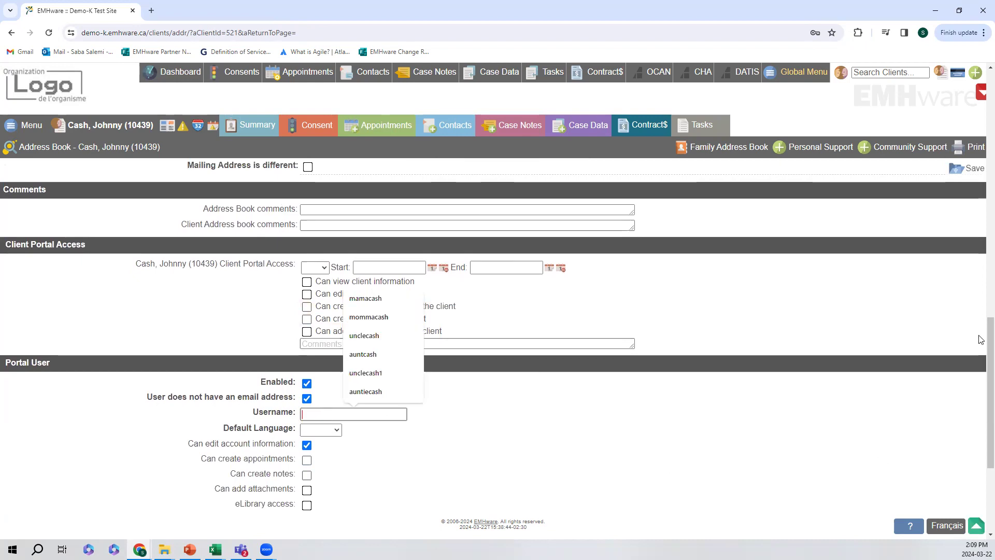
pyautogui.write('unclecash')
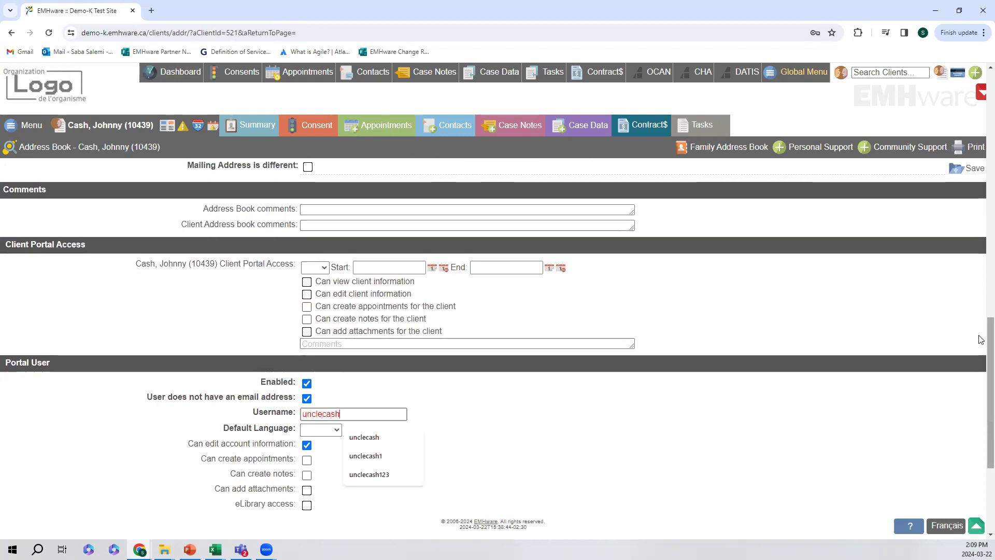
# Step: Set the portal language to English, allow attachments and eLibrary access, and select the temporary password
pyautogui.click(322, 429)
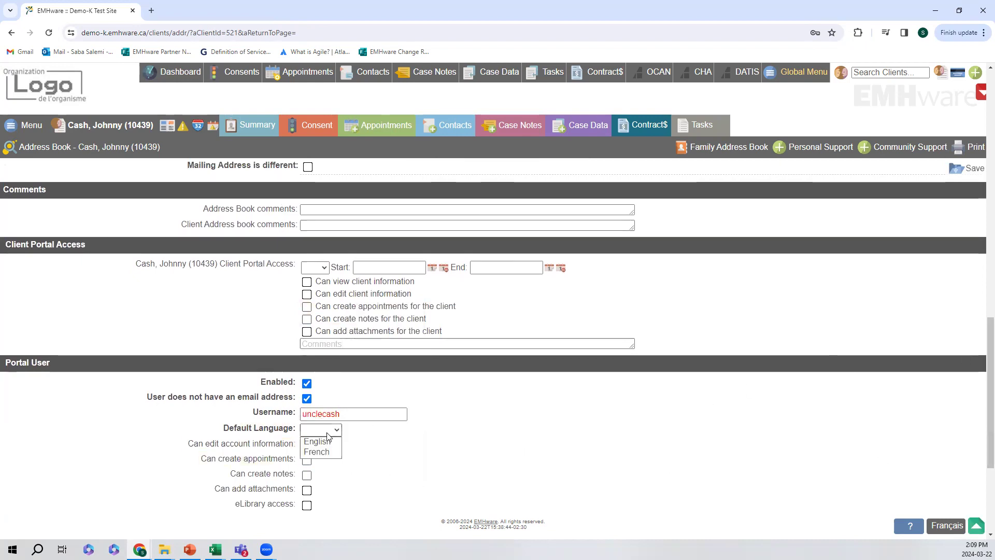
pyautogui.click(324, 442)
pyautogui.click(306, 489)
pyautogui.click(307, 504)
pyautogui.scroll(-1, 349, 475)
pyautogui.moveTo(473, 465); pyautogui.dragTo(302, 467)
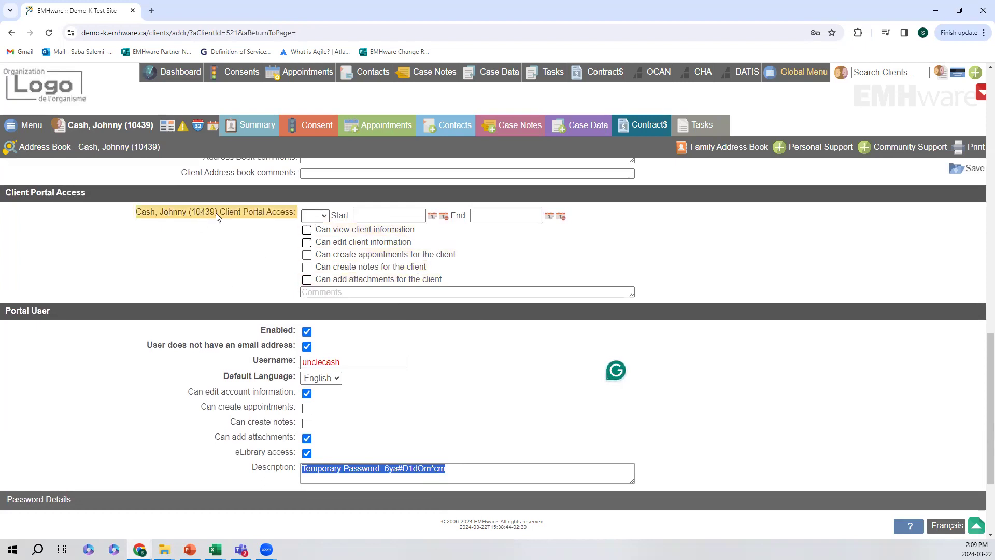
# Step: Set Client Portal Access to Yes with view, edit client information and add attachments permissions
pyautogui.click(320, 218)
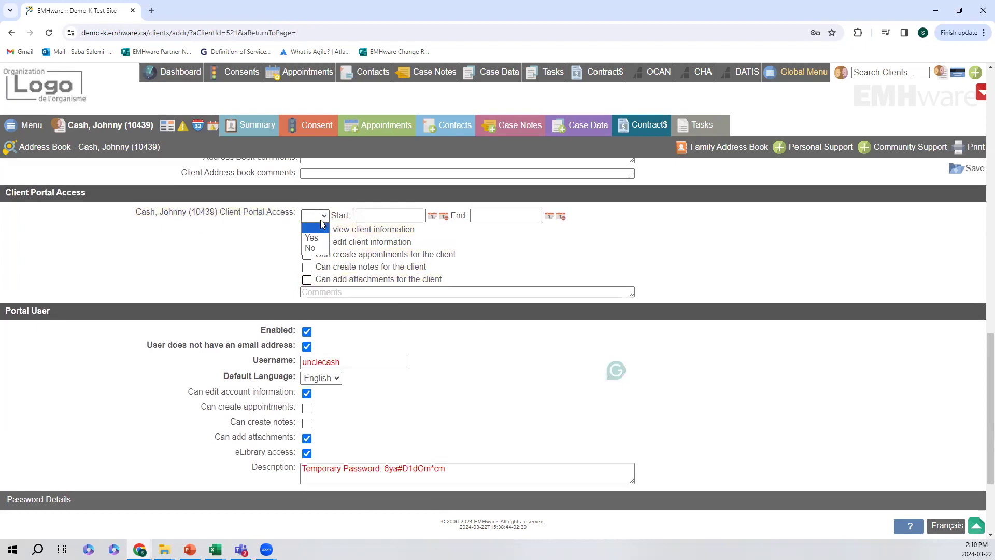
pyautogui.click(315, 234)
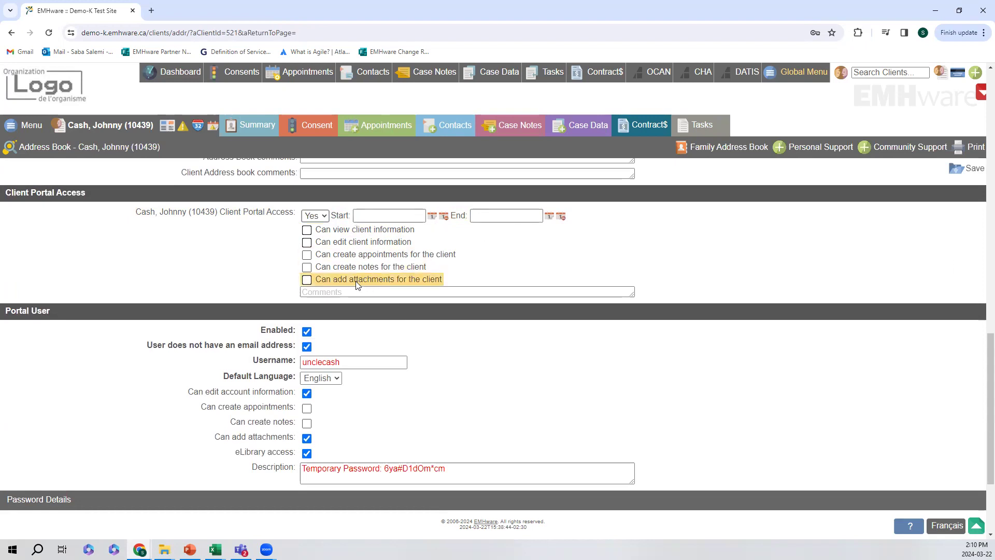
pyautogui.click(363, 229)
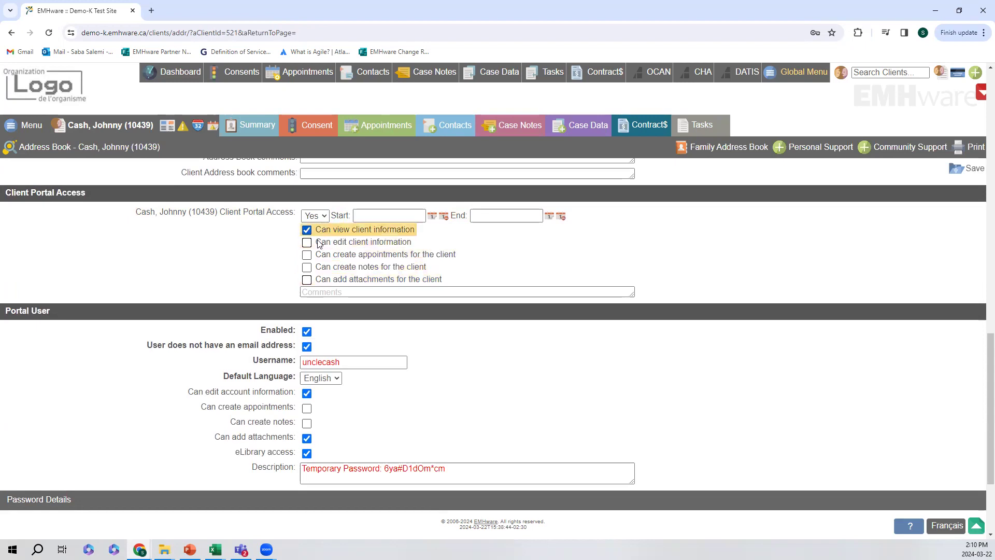
pyautogui.click(363, 242)
pyautogui.click(306, 280)
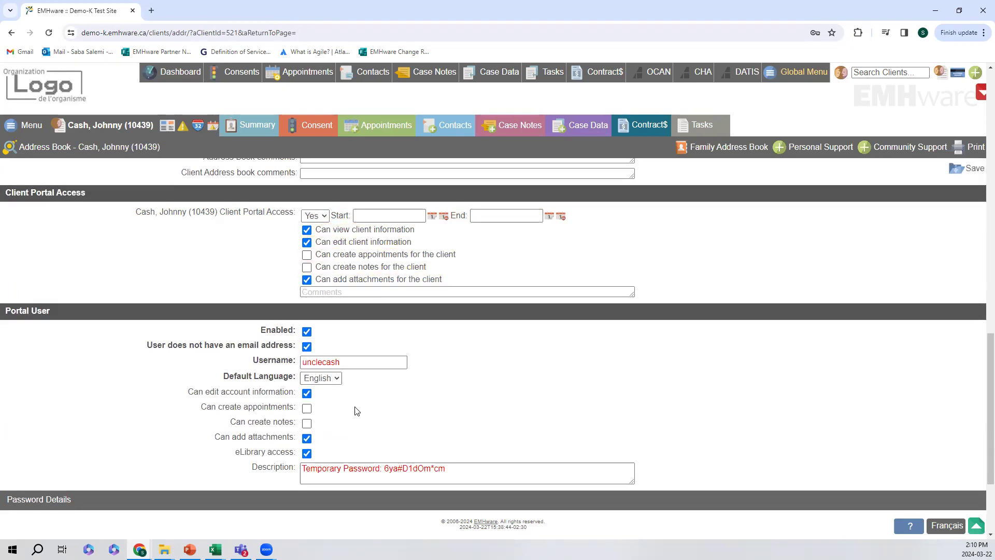
pyautogui.click(315, 216)
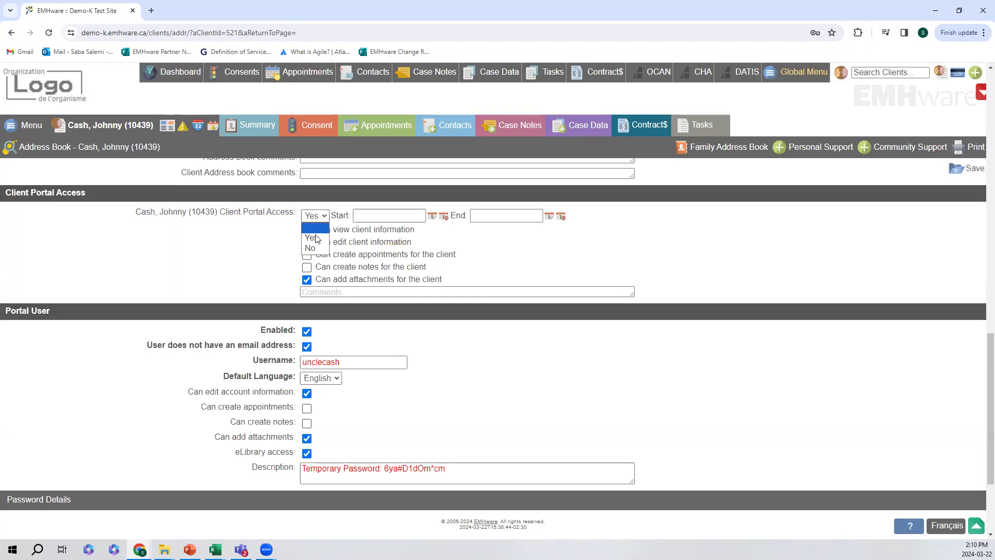
pyautogui.click(313, 220)
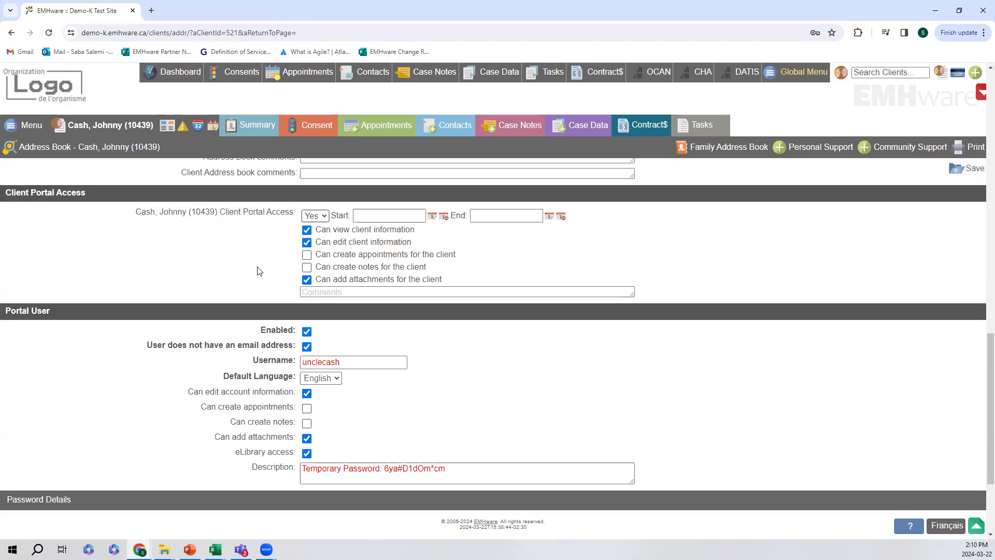
# Step: Try saving the contact, then replace the rejected portal username with a new unique one
pyautogui.click(968, 169)
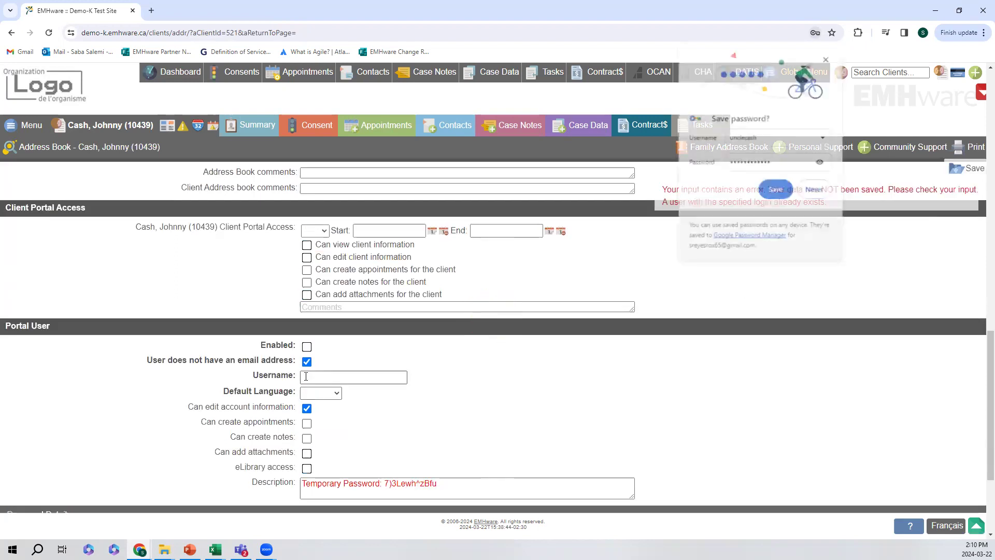
pyautogui.click(814, 190)
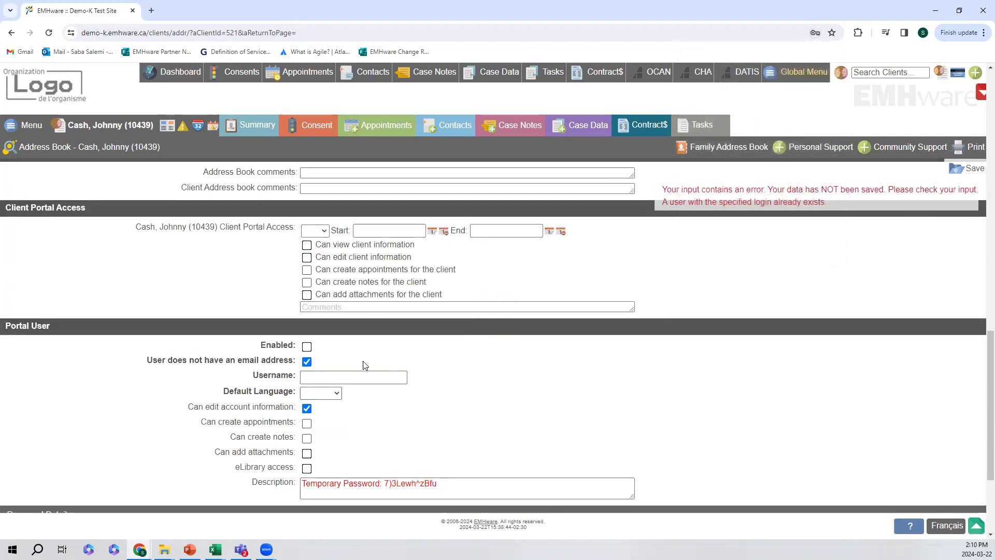
pyautogui.click(340, 374)
pyautogui.write('unclecash1234')
# Step: Set the portal language to English and save the contact record again
pyautogui.click(320, 392)
pyautogui.click(314, 402)
pyautogui.click(962, 170)
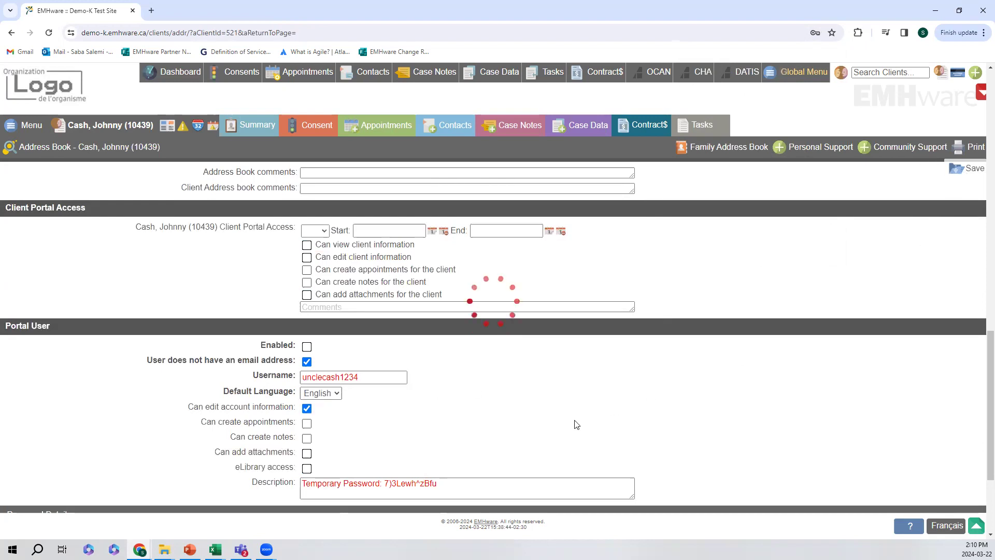
pyautogui.click(765, 191)
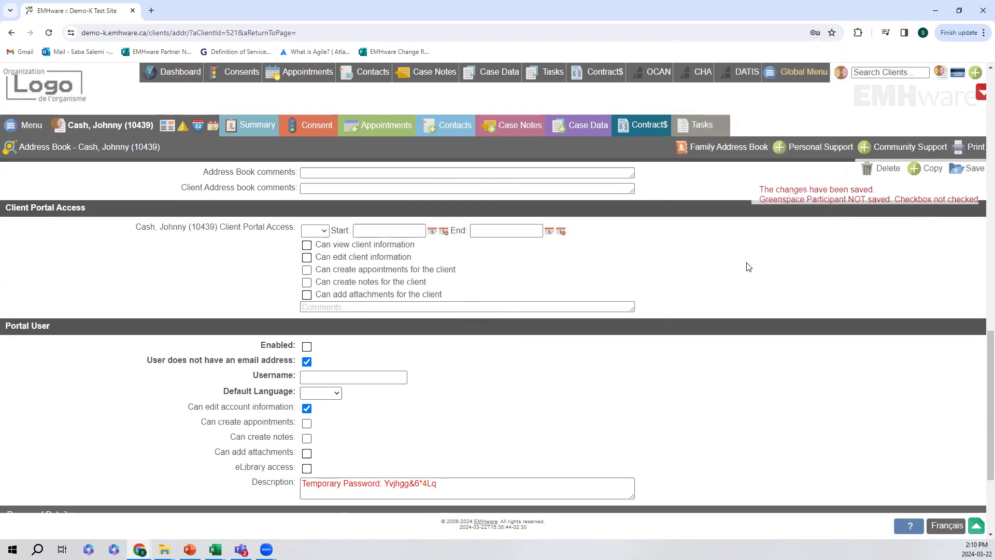
pyautogui.scroll(4, 660, 304)
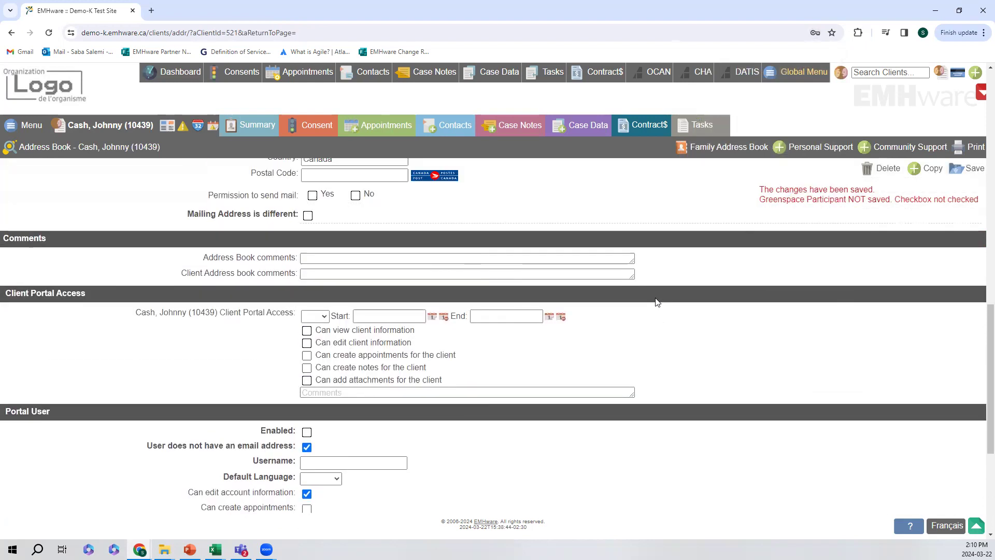
pyautogui.scroll(7, 656, 302)
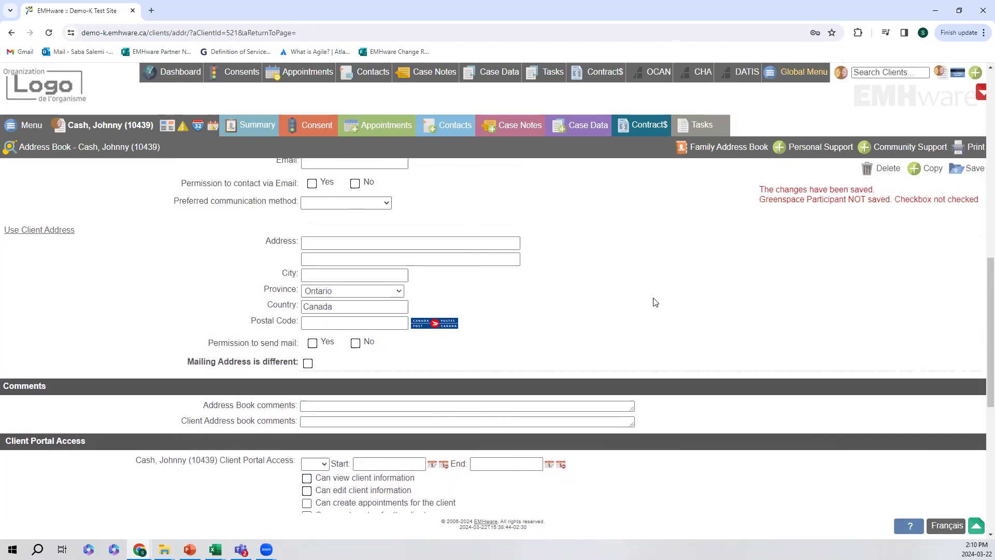
pyautogui.scroll(2, 656, 302)
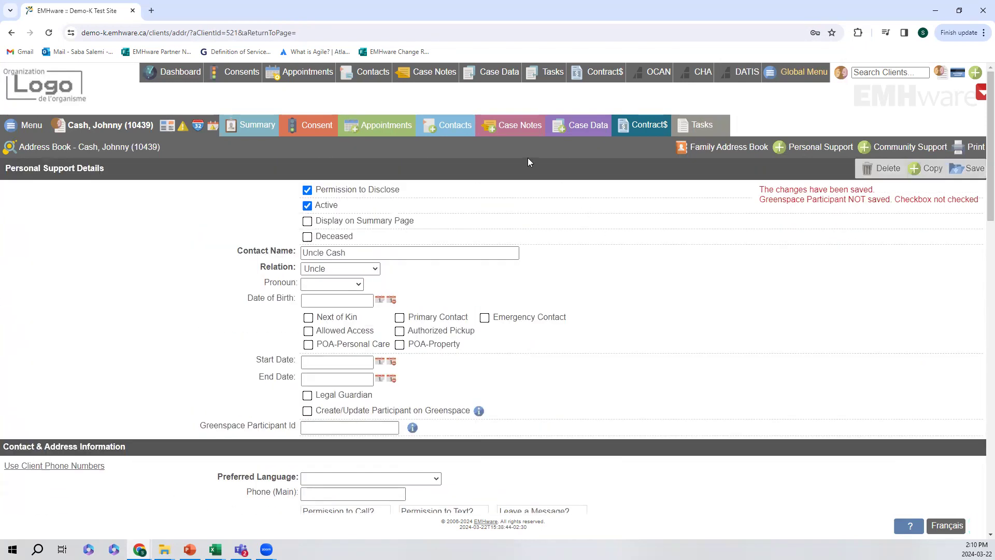
# Step: Create a new appointment from the client's Appointments tab, dated 29 March 2024
pyautogui.click(373, 130)
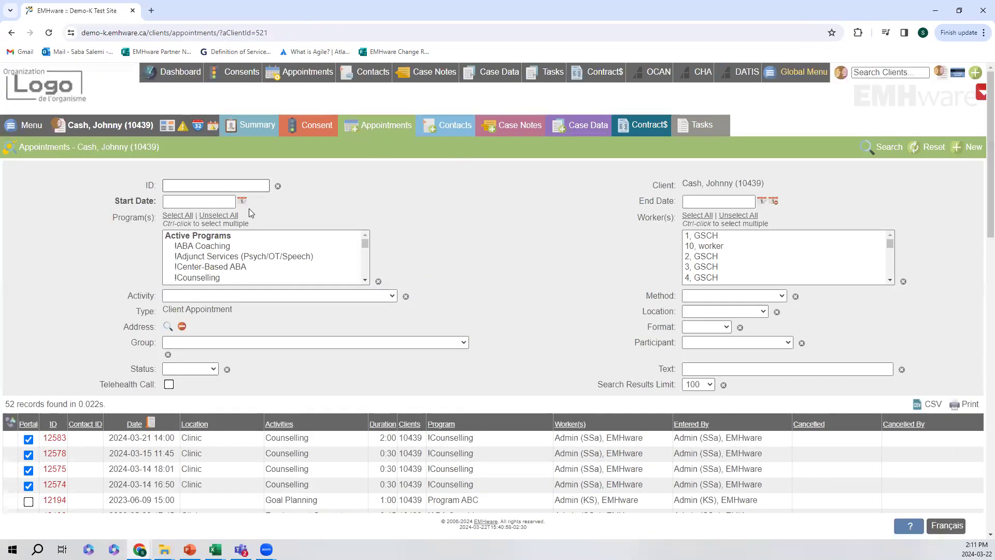
pyautogui.click(967, 148)
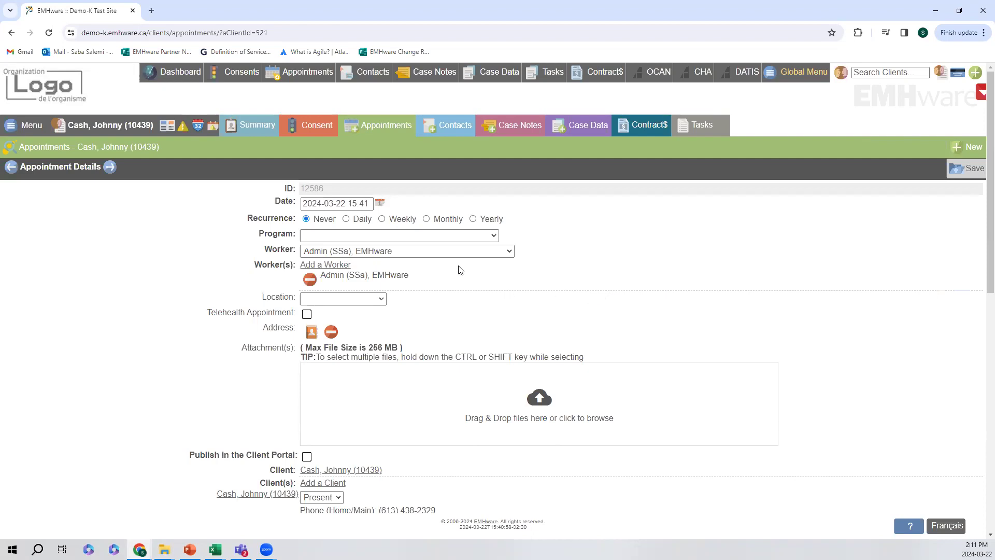
pyautogui.click(380, 203)
pyautogui.click(416, 317)
pyautogui.click(425, 430)
pyautogui.click(399, 235)
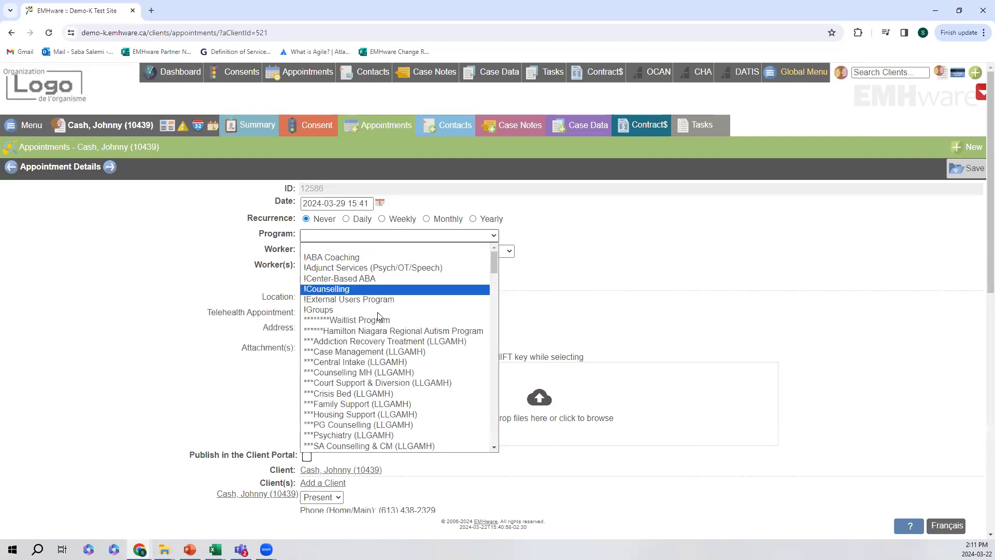
# Step: Set program !Counselling and location Clinic, and publish the appointment to the client's portal
pyautogui.click(349, 289)
pyautogui.click(348, 300)
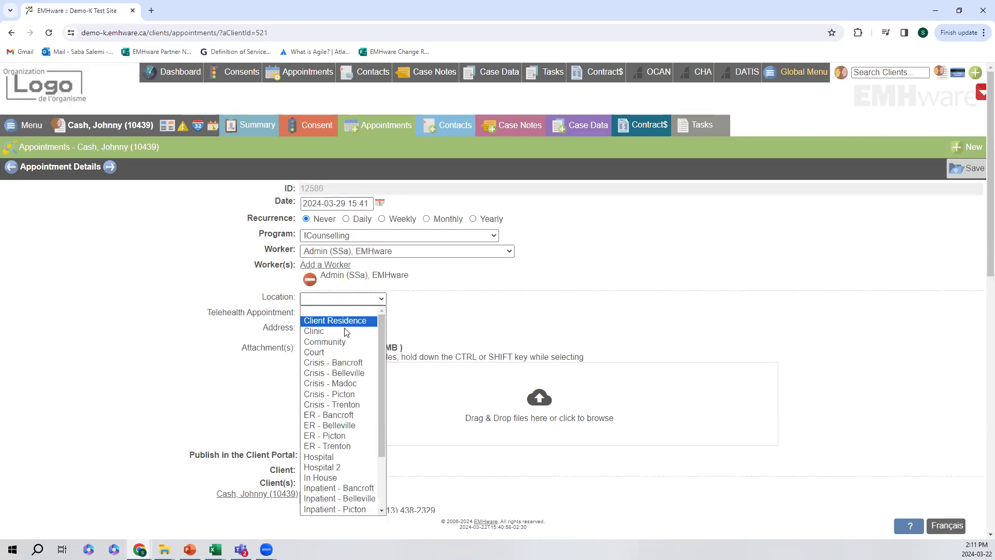
pyautogui.click(346, 332)
pyautogui.scroll(-2, 342, 342)
pyautogui.click(307, 353)
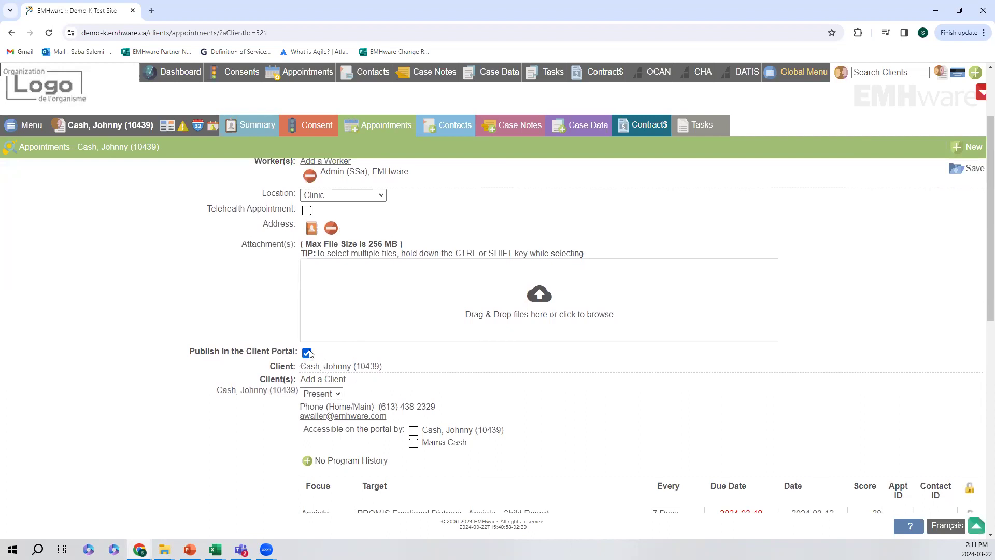
pyautogui.moveTo(215, 350); pyautogui.dragTo(288, 351)
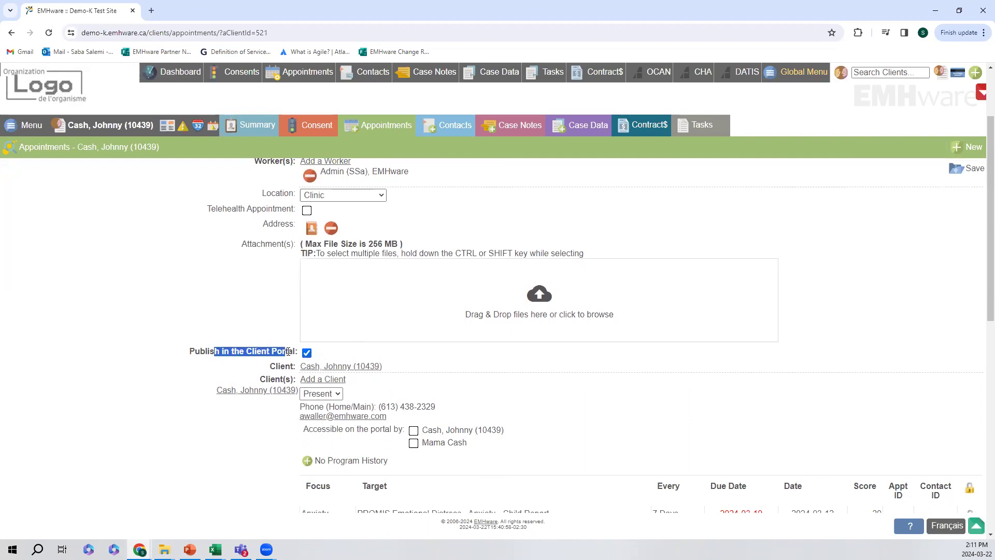
pyautogui.click(428, 362)
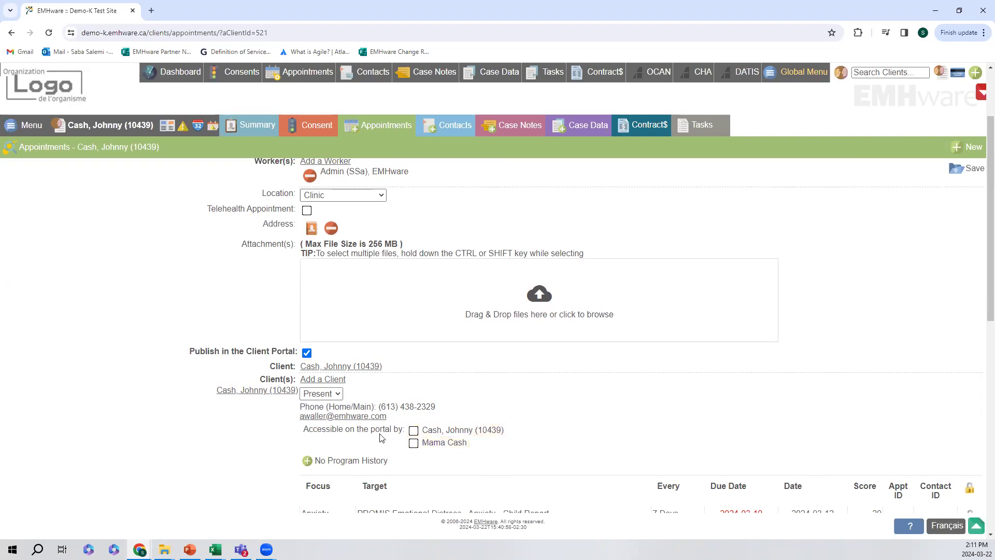
pyautogui.click(414, 431)
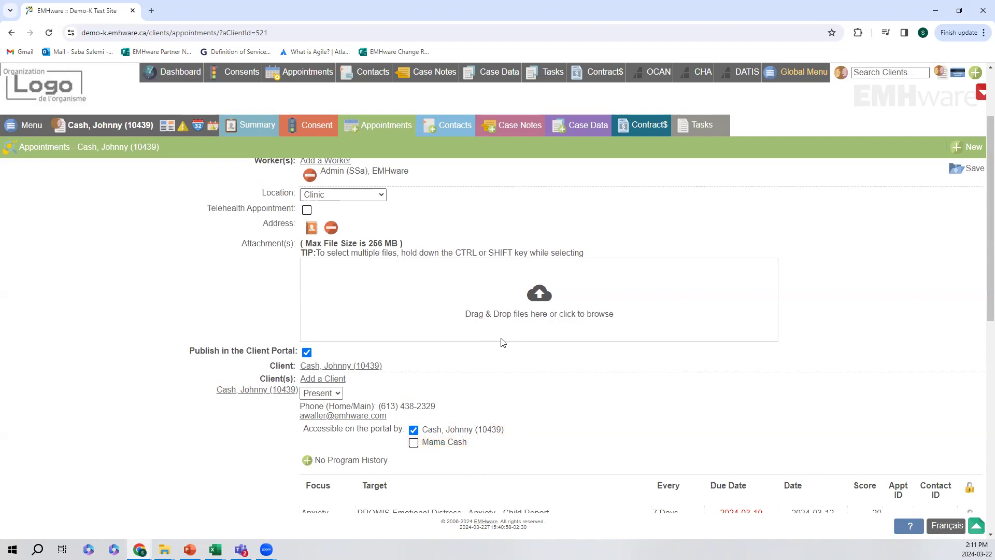
# Step: Set the method to Face to Face and the activity to Consultation
pyautogui.scroll(-4, 501, 345)
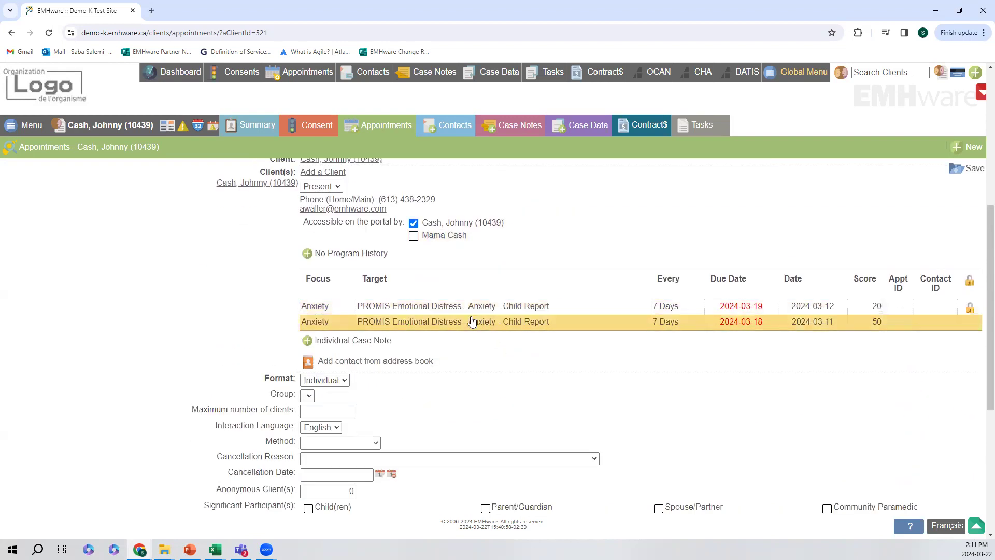
pyautogui.scroll(3, 473, 320)
pyautogui.scroll(-2, 473, 323)
pyautogui.scroll(-1, 472, 325)
pyautogui.scroll(-2, 469, 329)
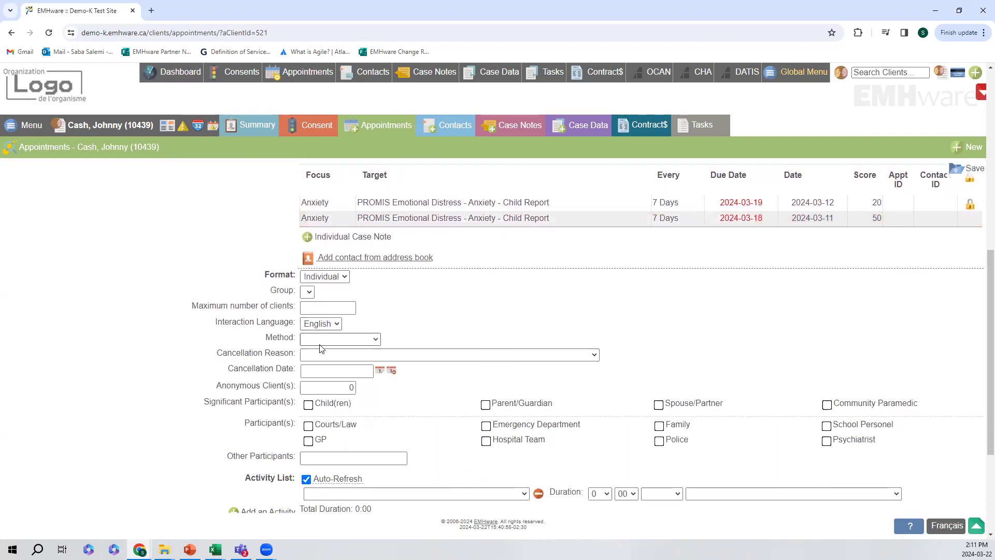
pyautogui.click(322, 341)
pyautogui.click(321, 362)
pyautogui.scroll(-2, 352, 362)
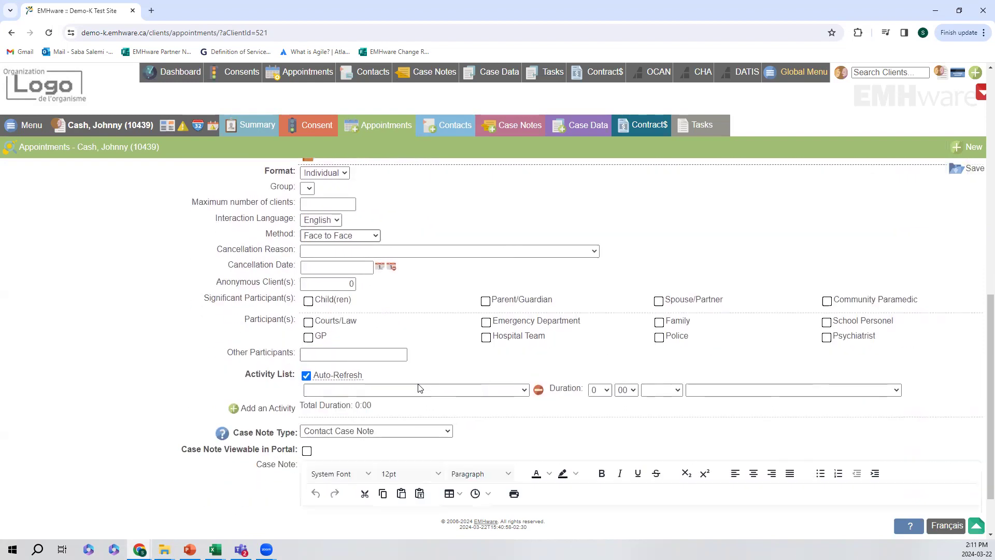
pyautogui.click(369, 389)
pyautogui.click(369, 220)
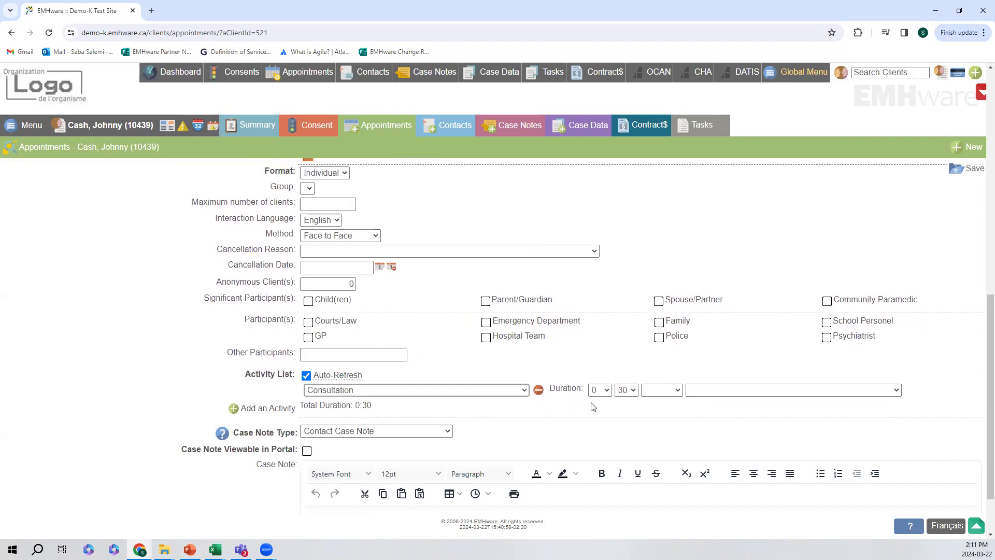
pyautogui.scroll(-2, 456, 408)
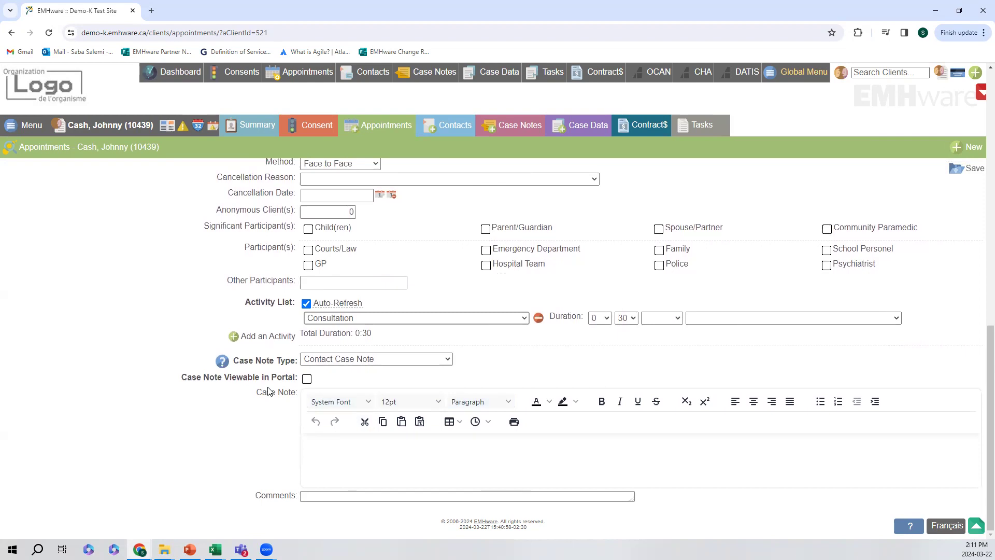
# Step: Write the case note 'Bring journal' and make it viewable in the portal
pyautogui.click(329, 446)
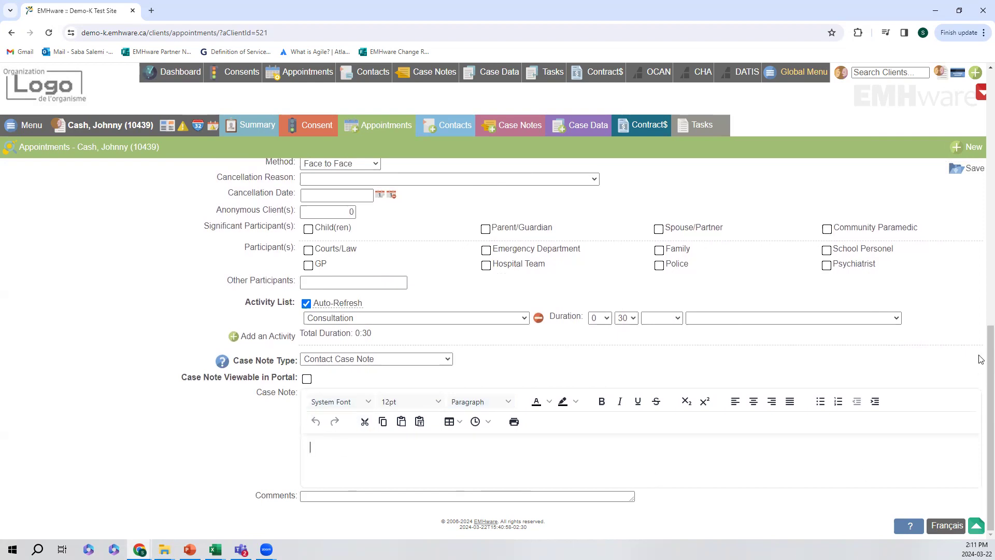
pyautogui.write('Bring ')
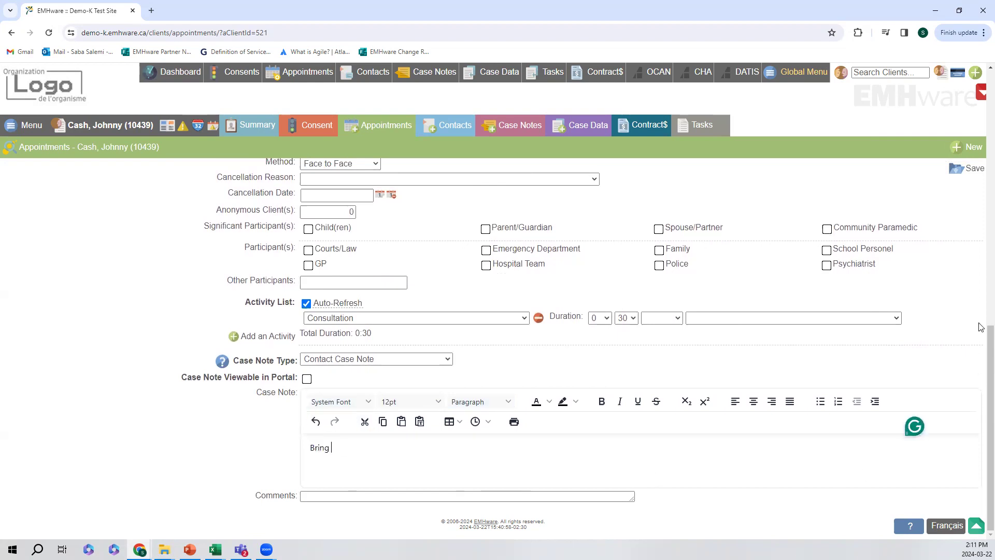
pyautogui.write('journal')
pyautogui.press('BackSpace')
pyautogui.press('BackSpace')
pyautogui.press('BackSpace')
pyautogui.press('BackSpace')
pyautogui.press('BackSpace')
pyautogui.write('urnal')
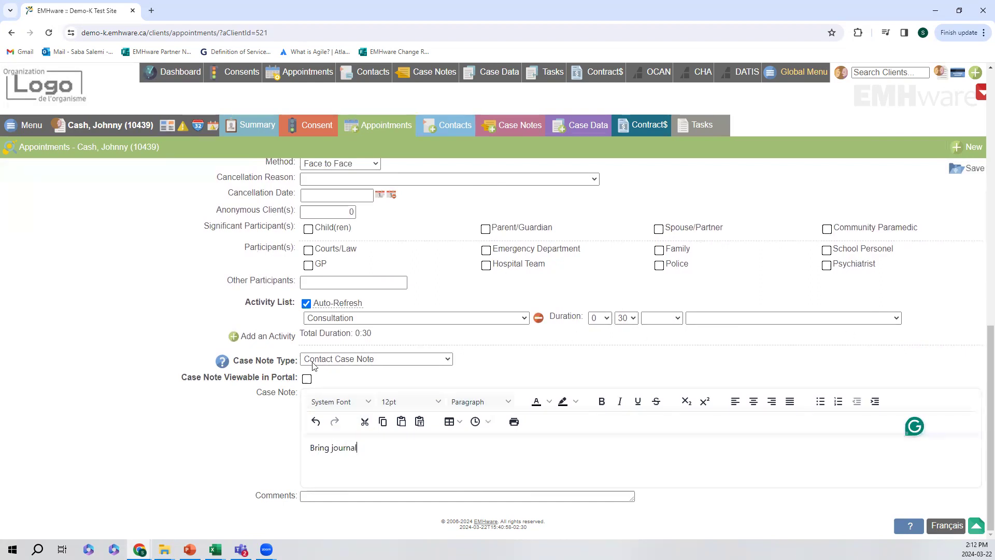
pyautogui.click(306, 379)
pyautogui.click(306, 378)
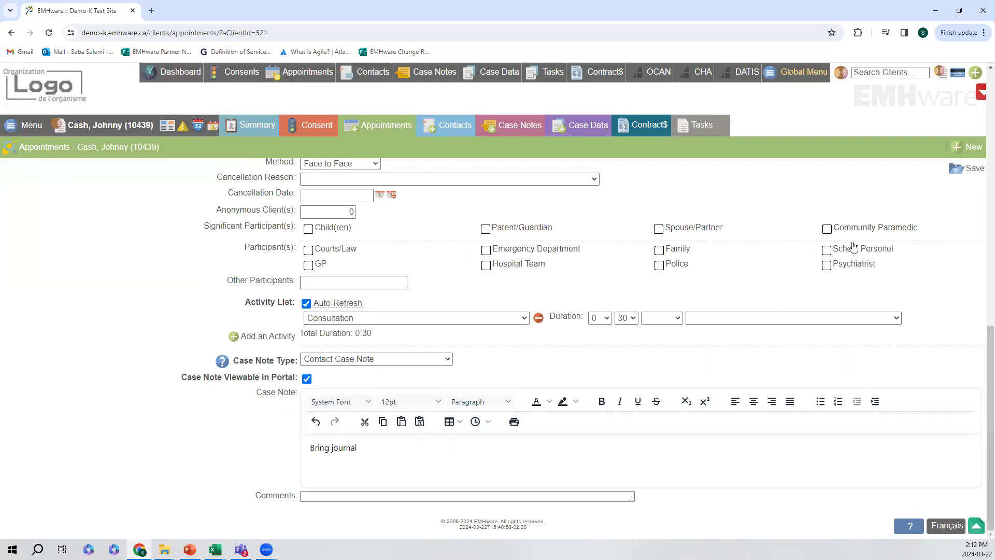
# Step: Save the appointment, accepting the program warning
pyautogui.click(963, 169)
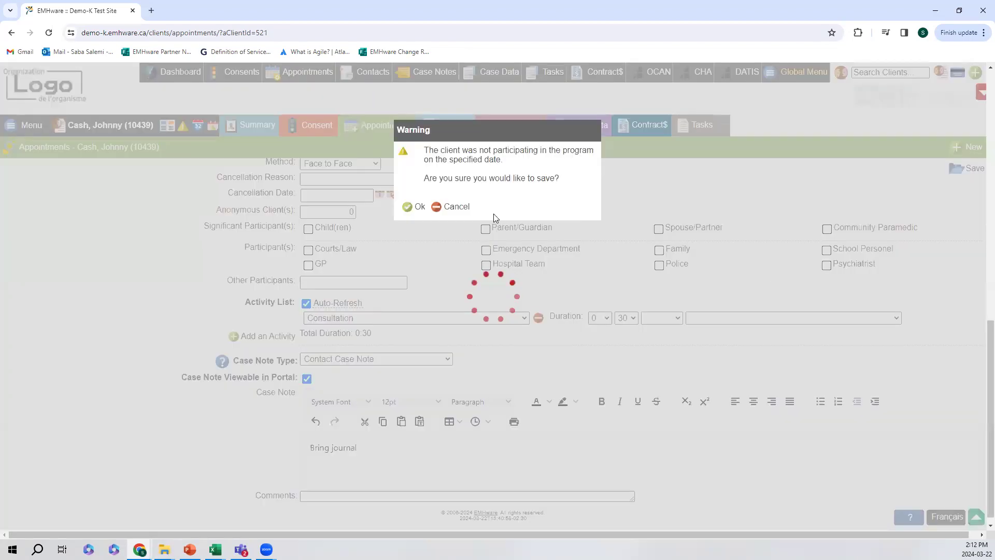
pyautogui.click(409, 206)
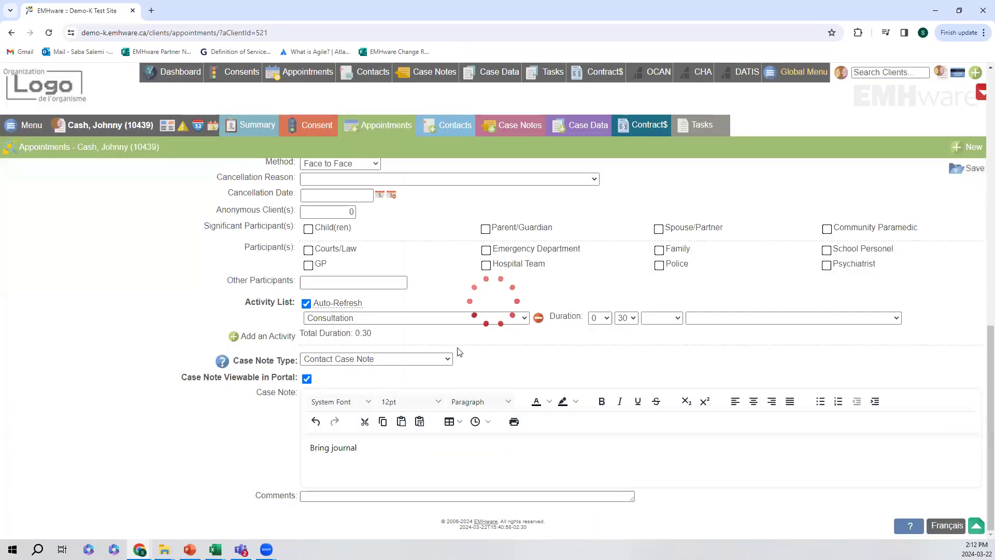
pyautogui.scroll(9, 458, 351)
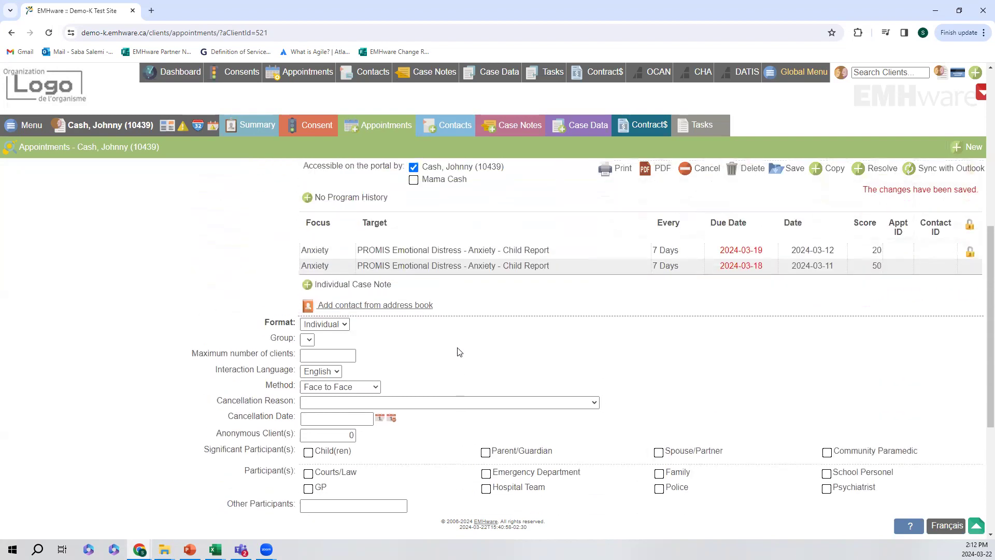
pyautogui.scroll(1, 458, 352)
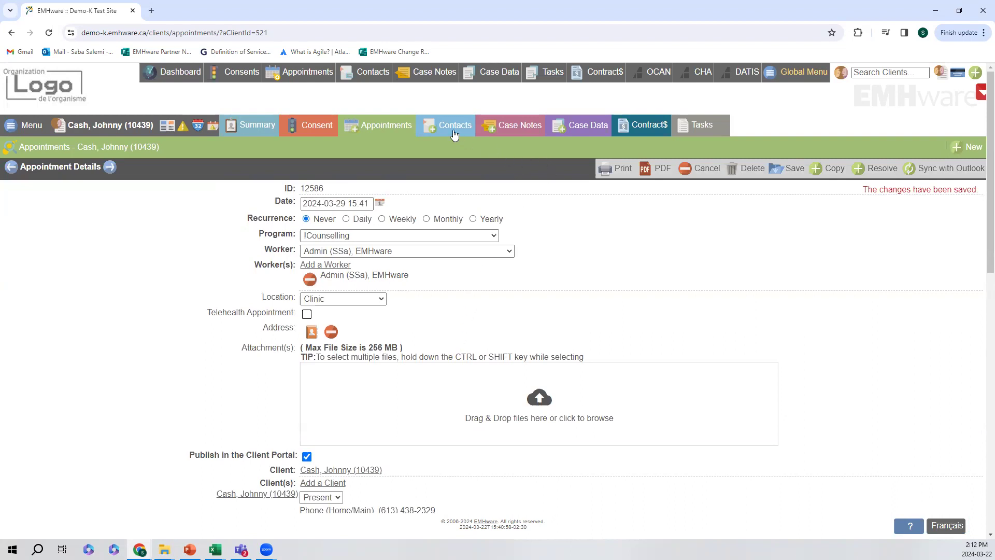
# Step: Start a new case data record dated 2024-03-22 under the !Counselling program
pyautogui.click(577, 126)
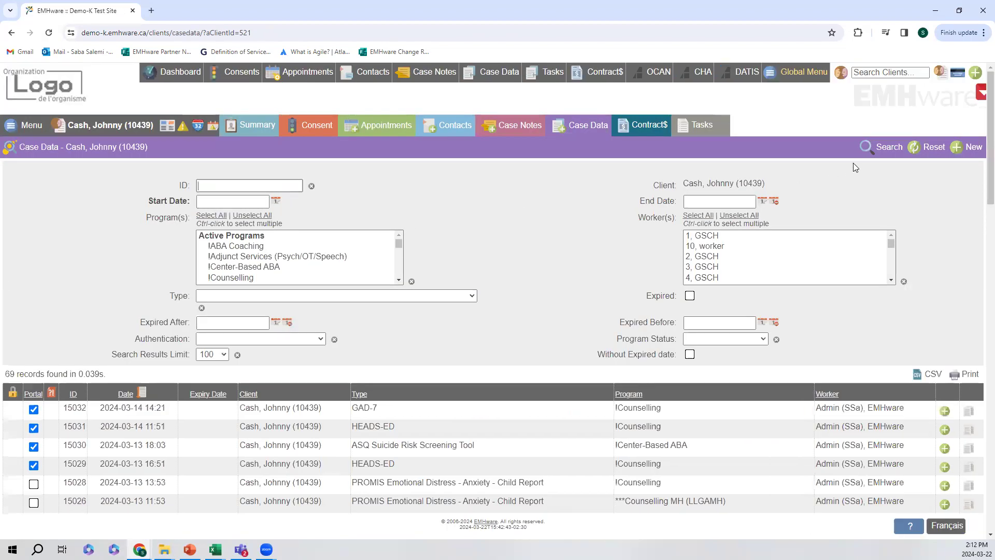
pyautogui.click(966, 147)
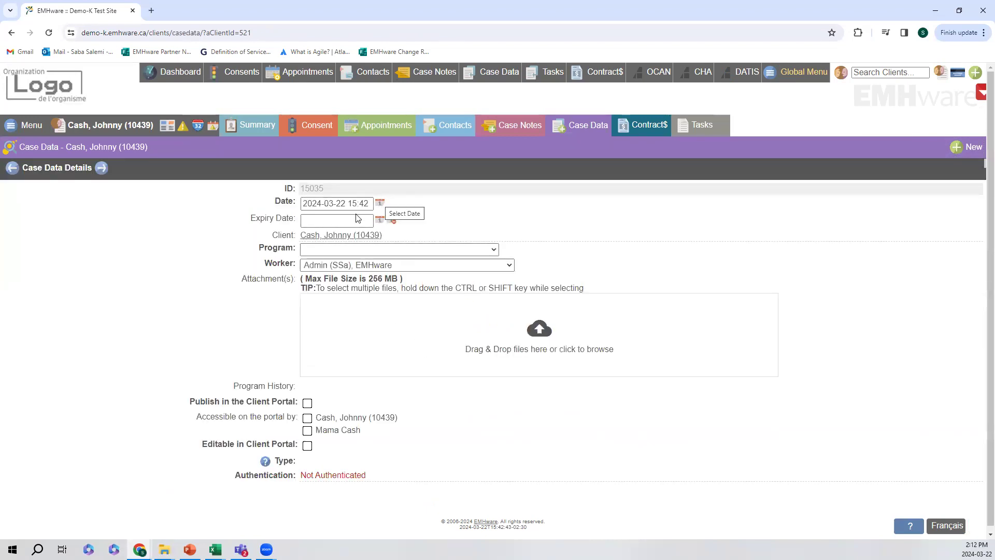
pyautogui.click(380, 202)
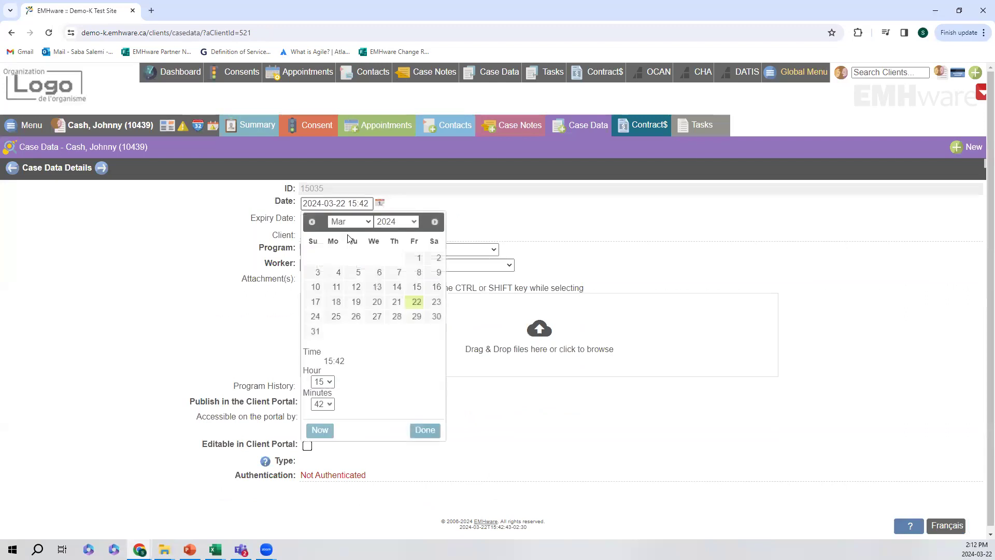
pyautogui.click(415, 302)
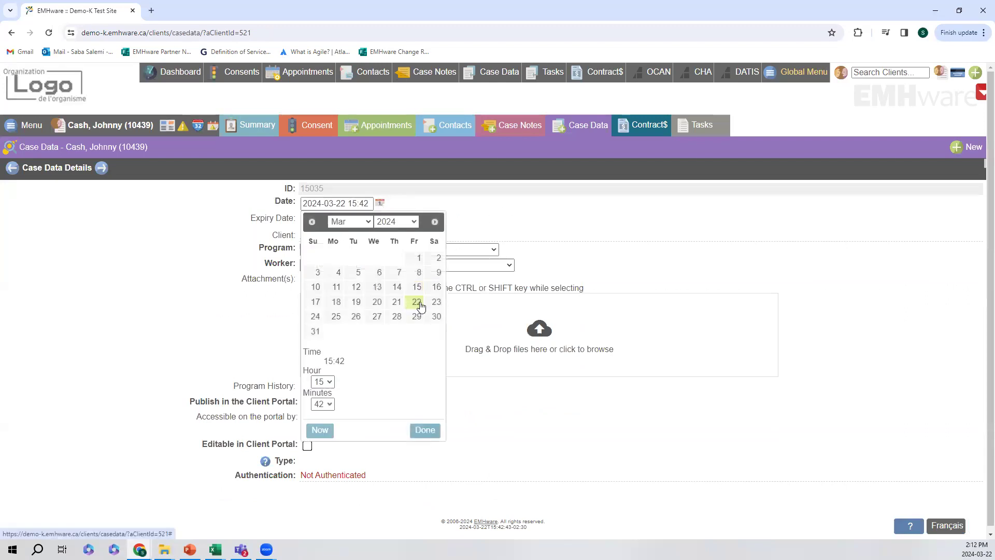
pyautogui.click(423, 429)
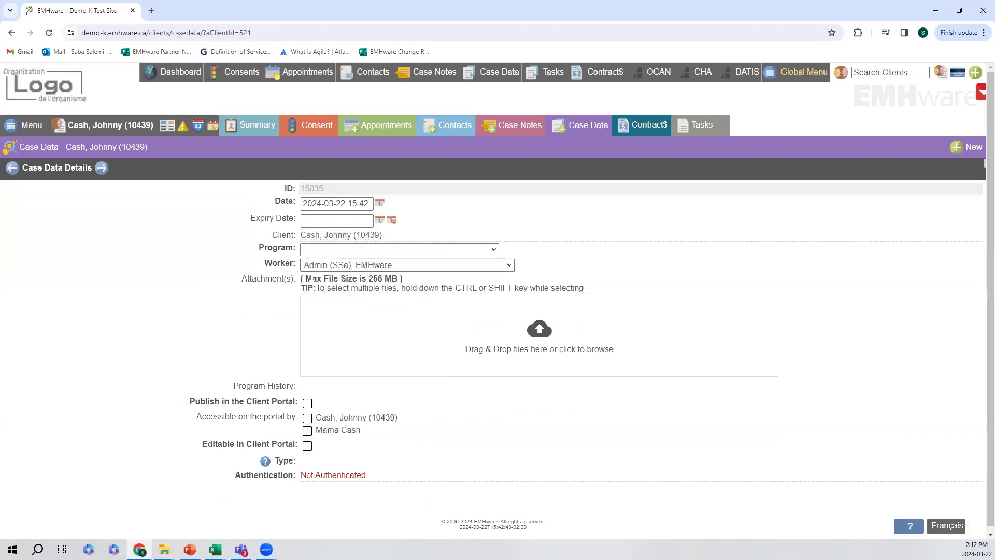
pyautogui.click(331, 249)
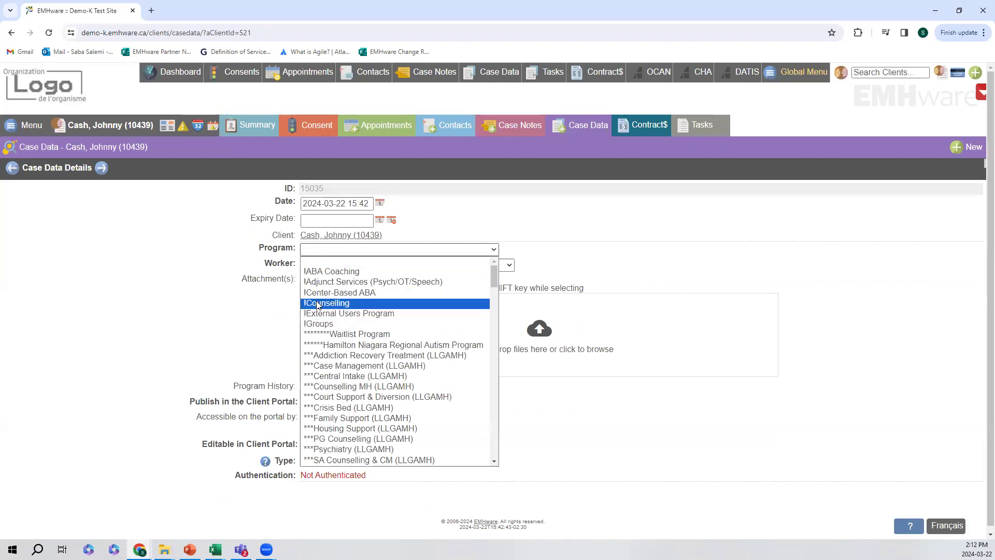
pyautogui.click(331, 301)
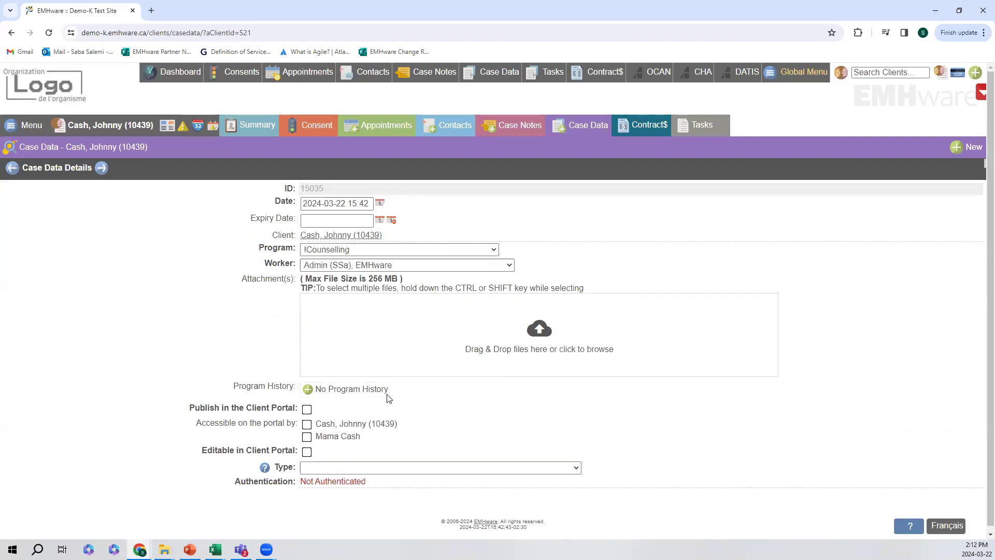
# Step: Publish the record to the client portal as editable and set its type to GAD-7
pyautogui.click(306, 404)
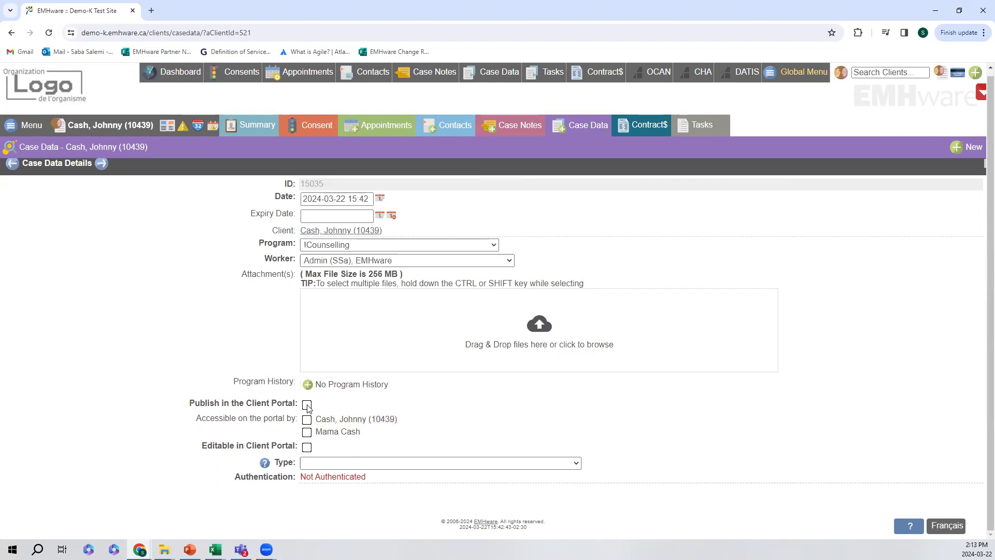
pyautogui.click(307, 420)
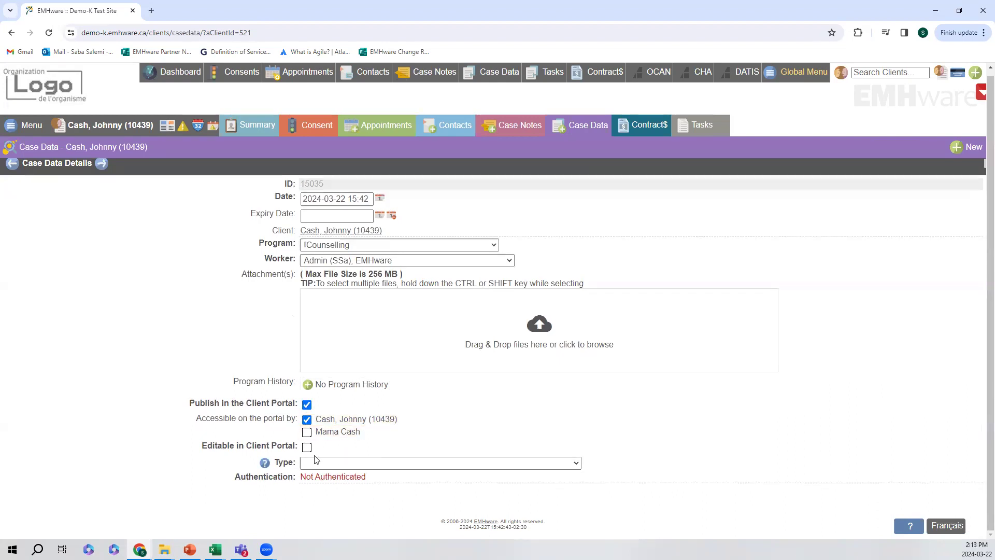
pyautogui.moveTo(195, 447); pyautogui.dragTo(307, 449)
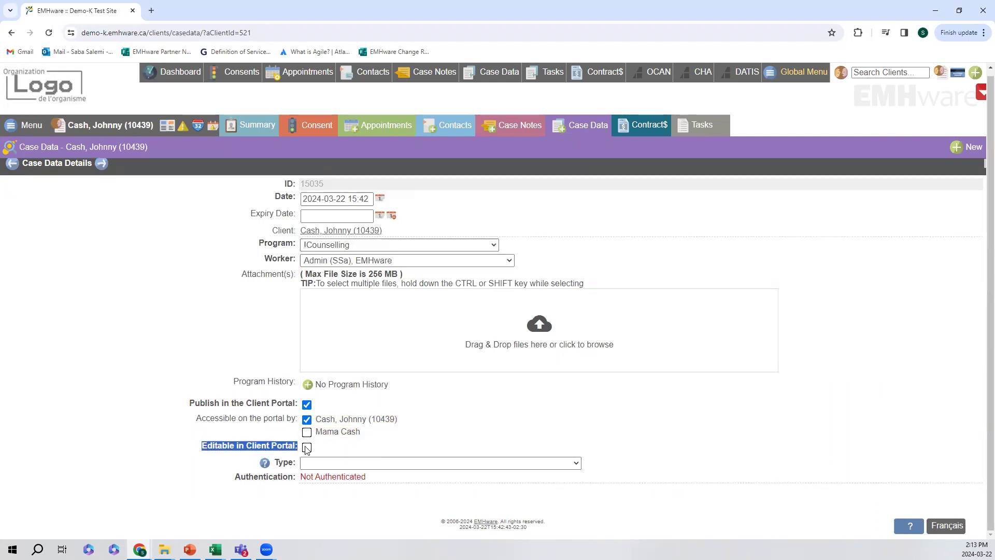
pyautogui.click(195, 478)
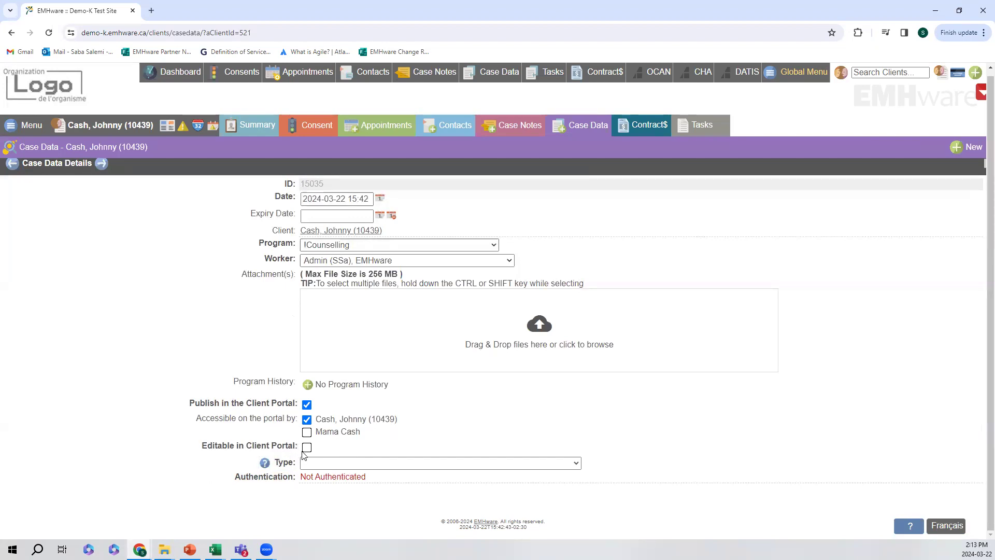
pyautogui.click(319, 465)
pyautogui.scroll(-1, 445, 339)
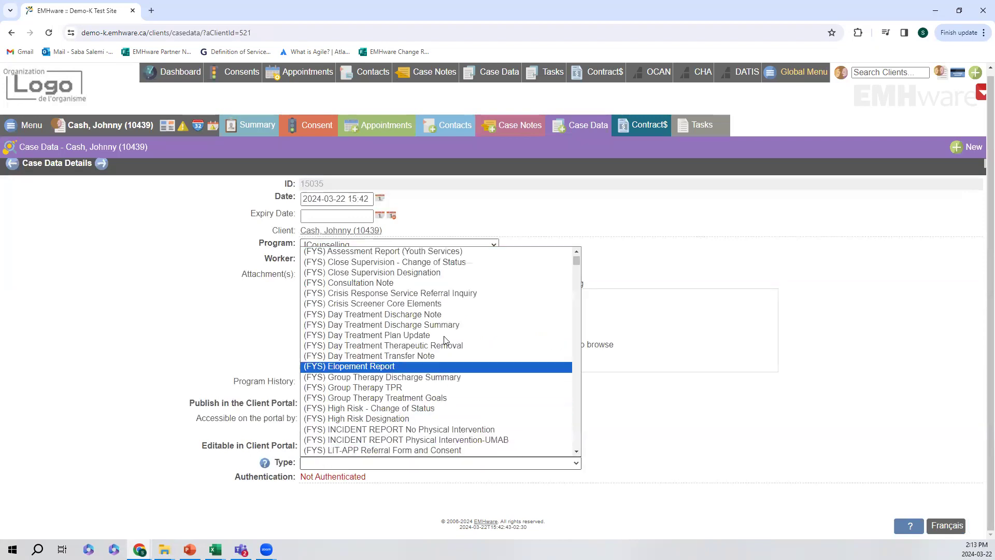
pyautogui.scroll(-20, 455, 353)
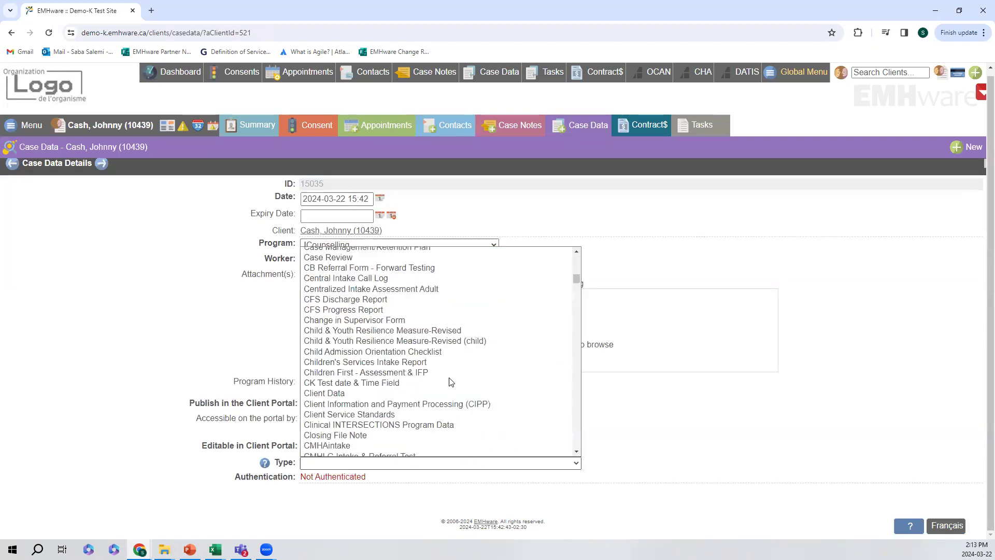
pyautogui.scroll(-20, 451, 382)
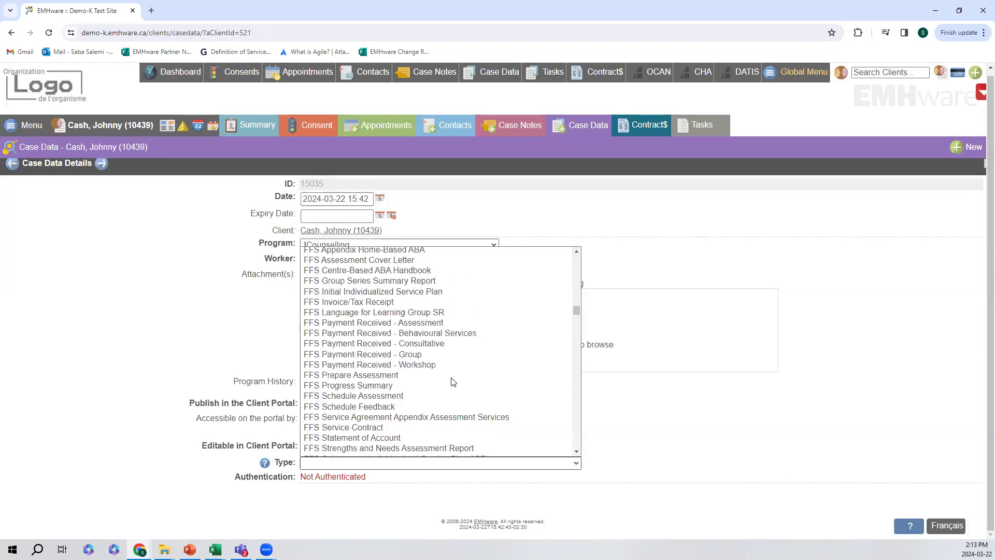
pyautogui.scroll(10, 453, 382)
pyautogui.click(450, 375)
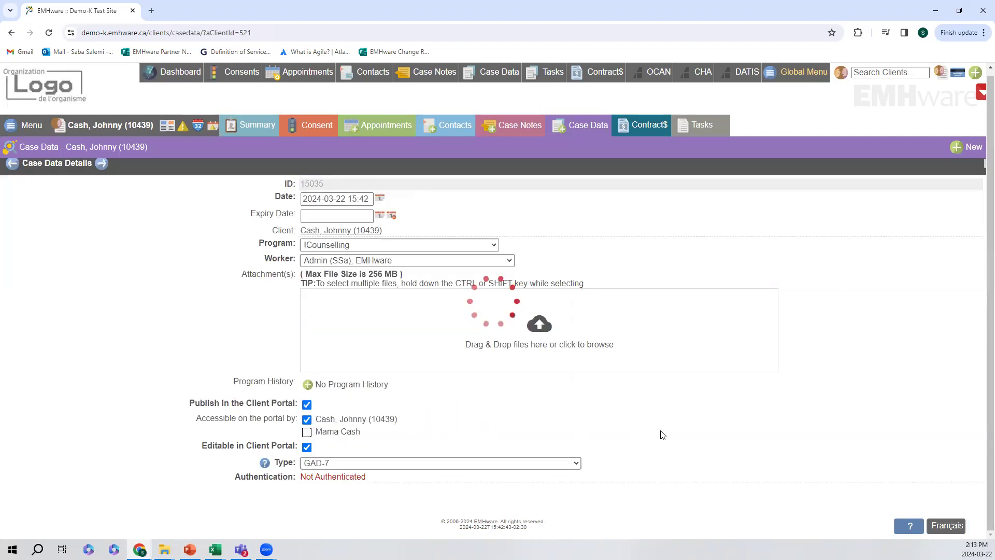
# Step: Leave the GAD-7 questions unanswered and save the record, confirming past the program warning
pyautogui.scroll(-4, 680, 440)
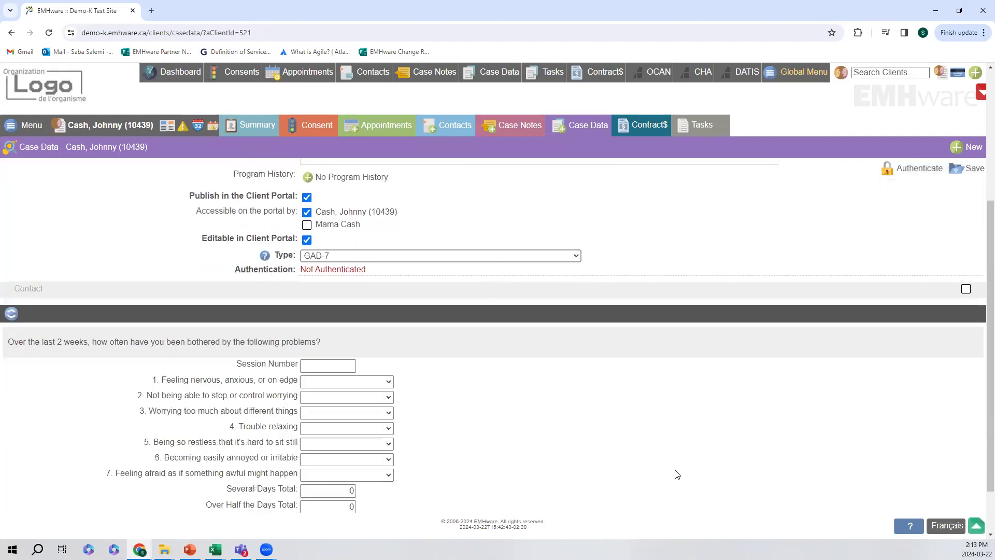
pyautogui.click(361, 383)
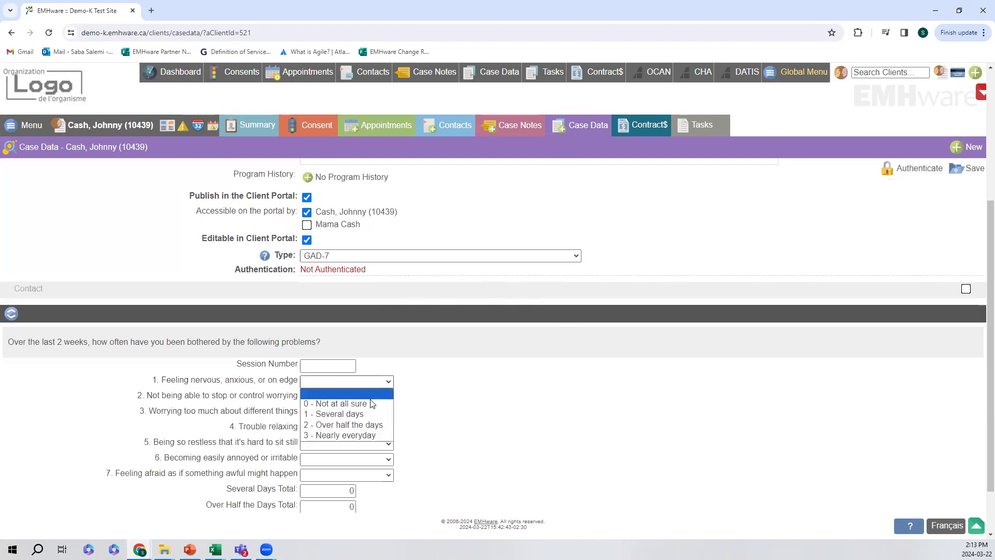
pyautogui.click(363, 388)
pyautogui.click(366, 397)
pyautogui.click(366, 450)
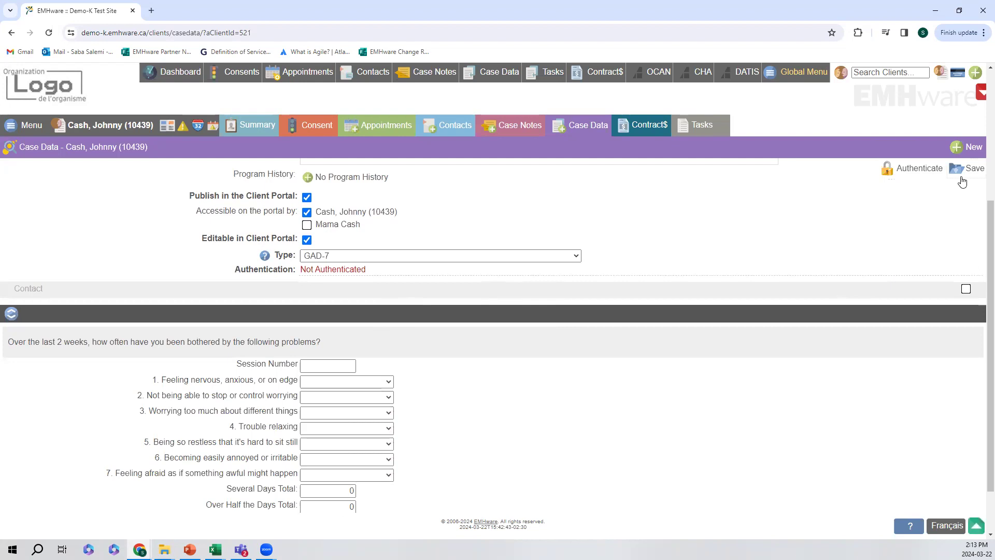
pyautogui.click(958, 176)
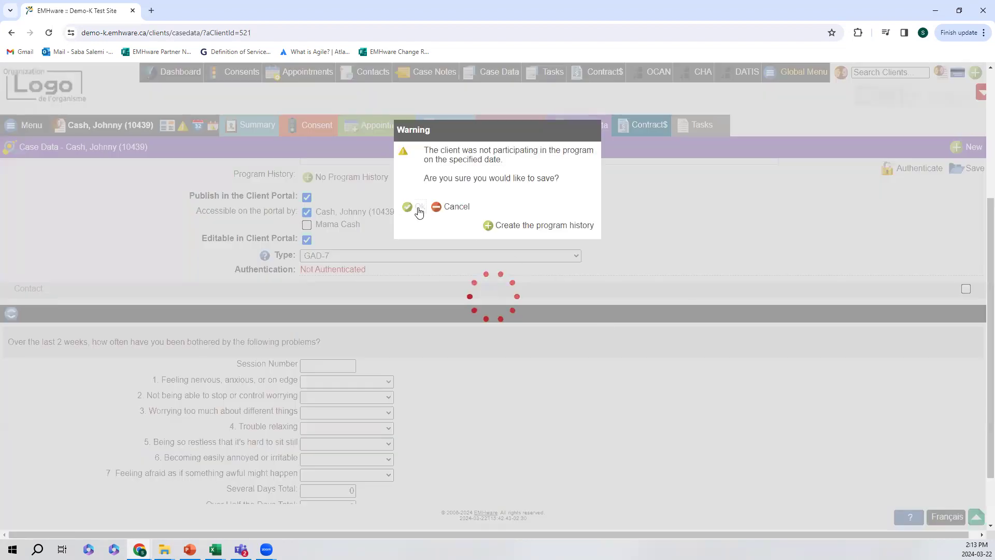
pyautogui.click(418, 208)
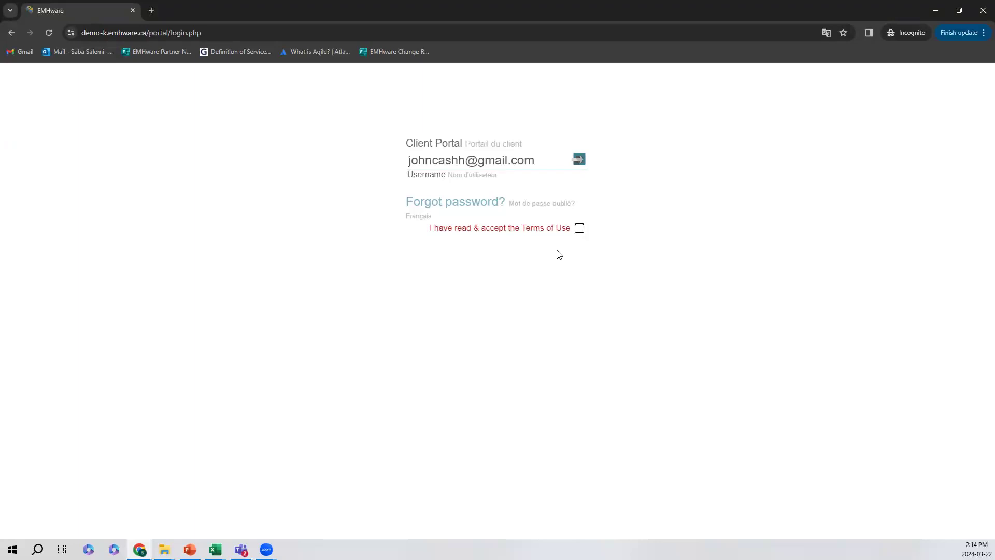
# Step: Accept the Terms of Use and sign in to the portal with the client's password
pyautogui.click(578, 228)
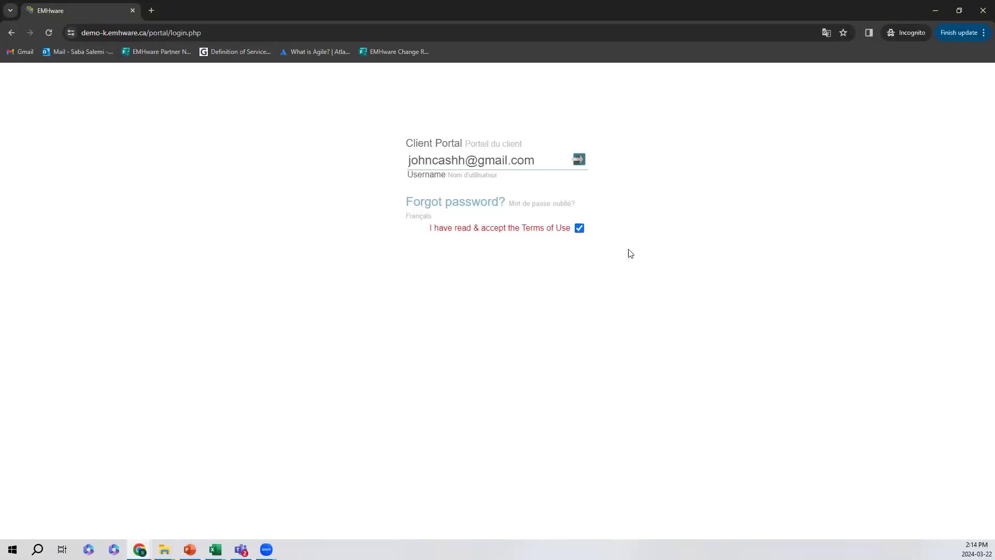
pyautogui.click(579, 158)
pyautogui.click(450, 165)
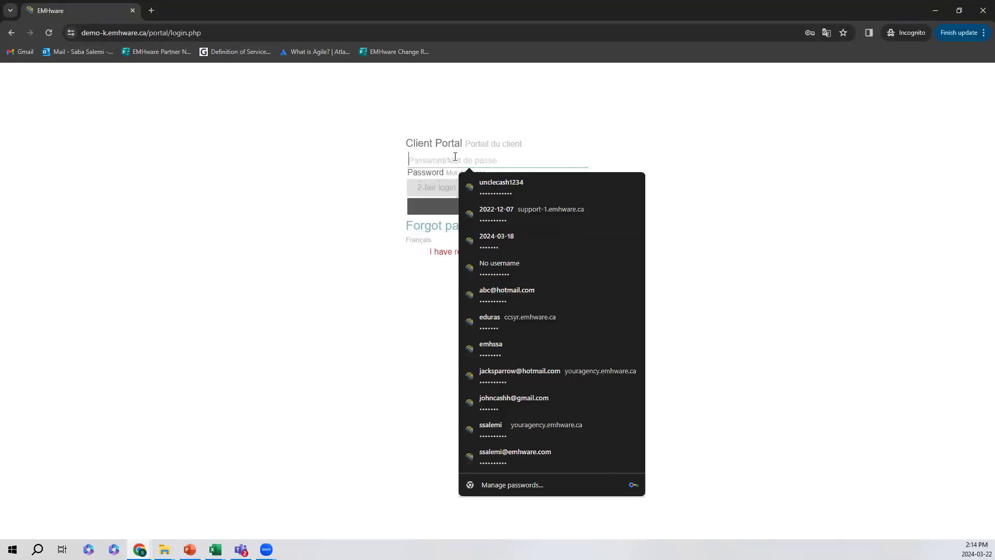
pyautogui.click(615, 194)
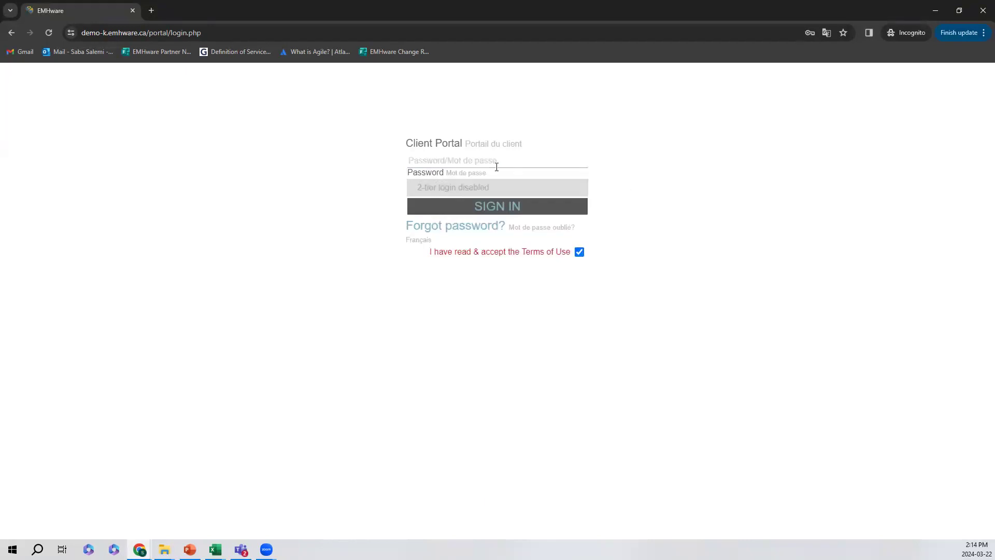
pyautogui.click(496, 165)
pyautogui.write('a')
pyautogui.press('Return')
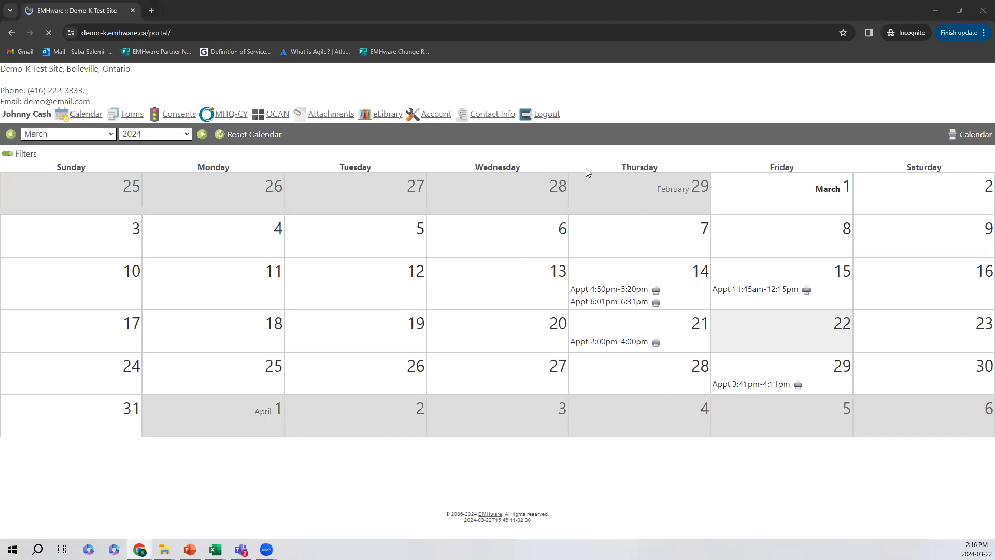
pyautogui.click(741, 384)
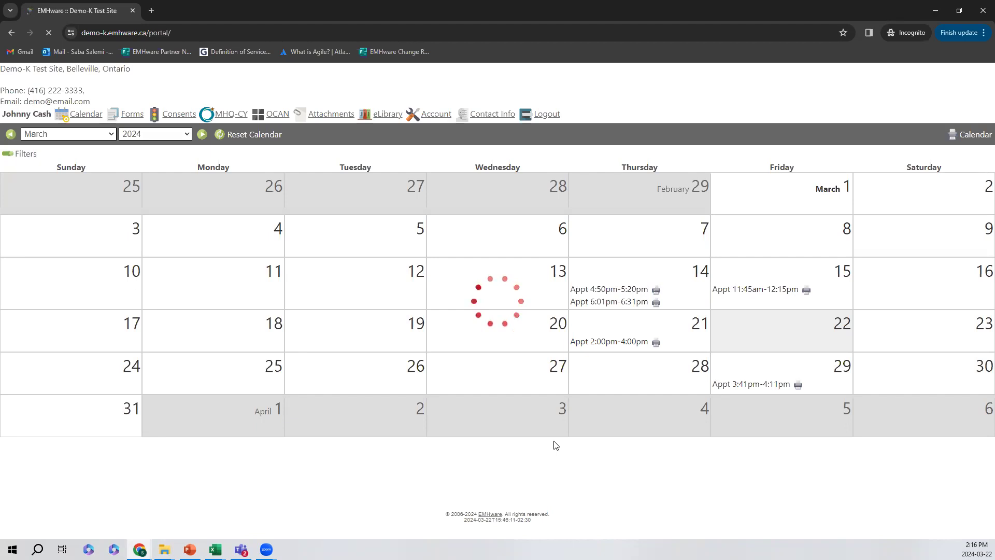
pyautogui.click(764, 384)
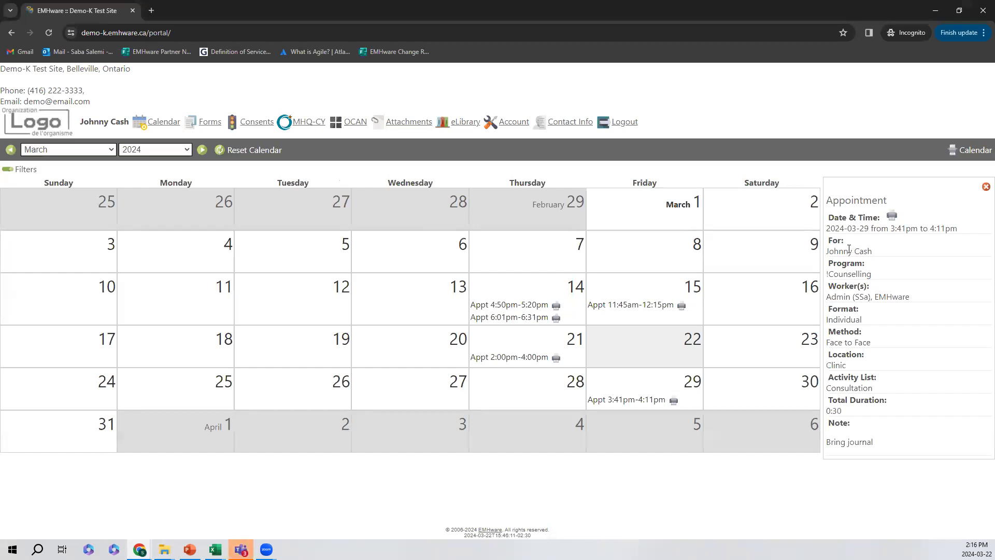
pyautogui.doubleClick(836, 241)
pyautogui.click(836, 257)
pyautogui.doubleClick(836, 262)
pyautogui.click(831, 253)
pyautogui.doubleClick(829, 241)
pyautogui.moveTo(884, 254); pyautogui.dragTo(821, 250)
pyautogui.tripleClick(836, 251)
pyautogui.click(897, 255)
pyautogui.tripleClick(854, 248)
pyautogui.click(854, 248)
pyautogui.tripleClick(859, 336)
pyautogui.click(984, 187)
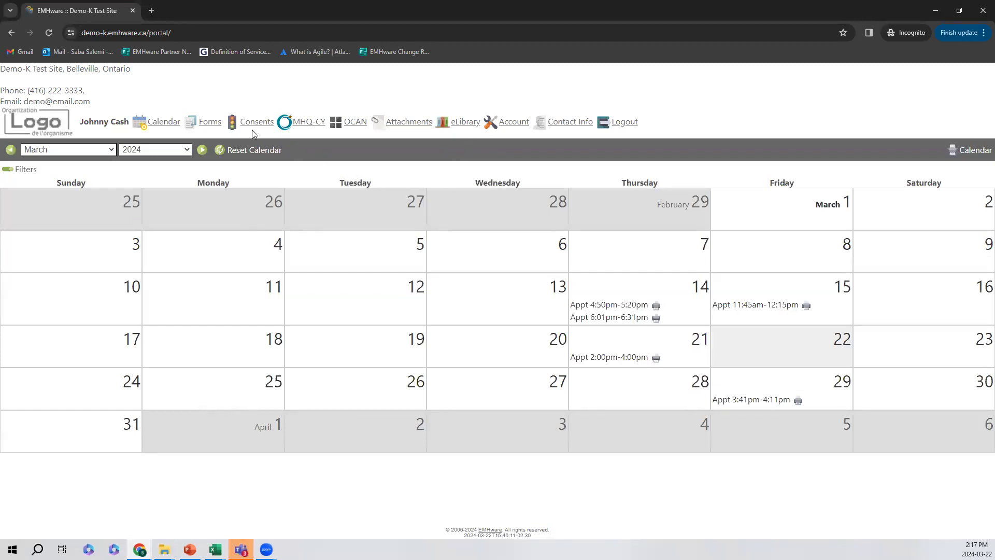
# Step: Open the client's GAD-7 form ID 15035 from the Forms list
pyautogui.click(214, 126)
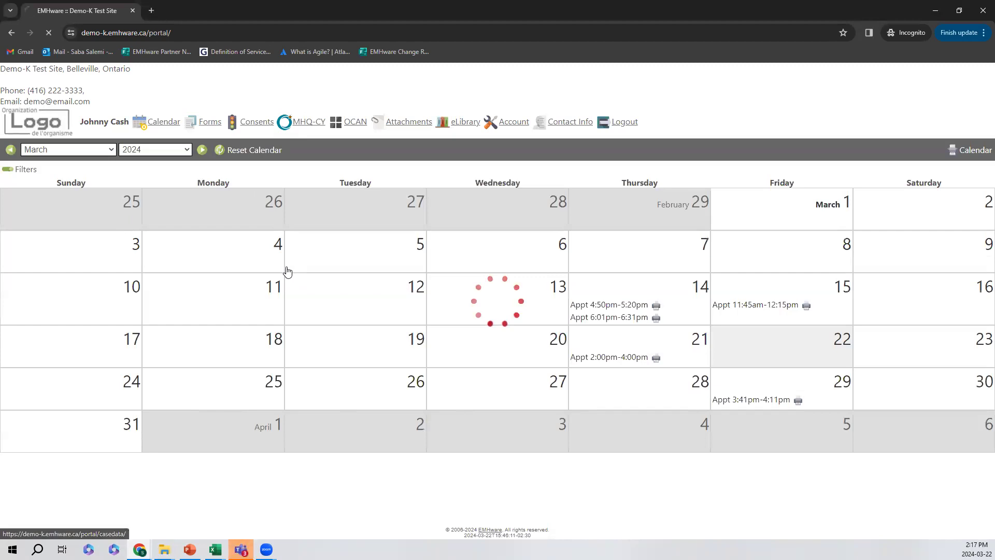
pyautogui.click(185, 232)
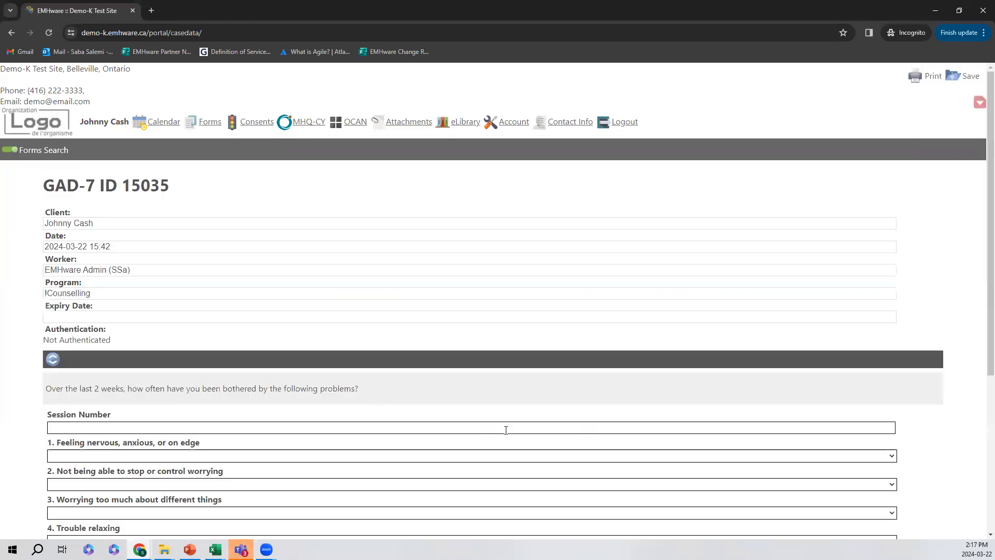
pyautogui.scroll(-2, 599, 240)
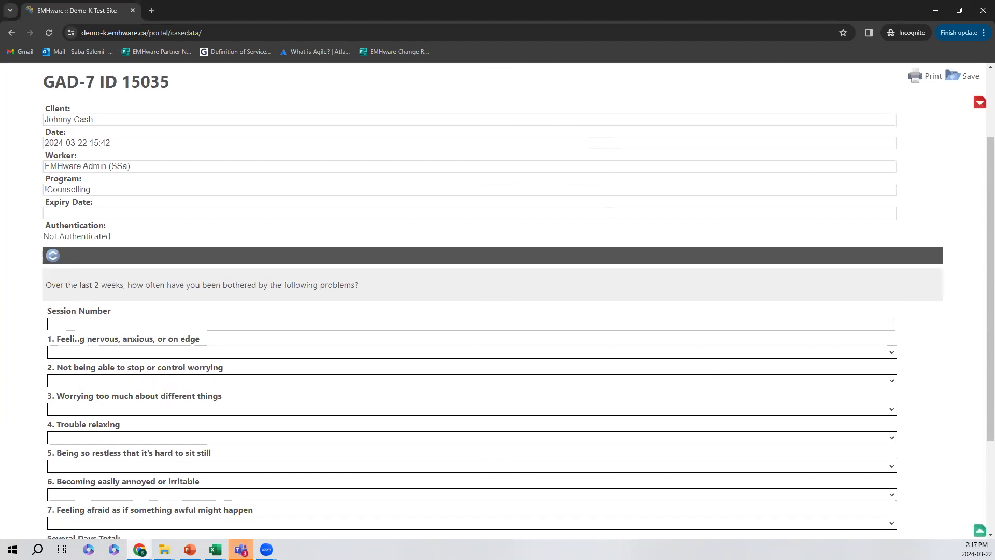
# Step: Answer GAD-7 questions 1–5 as 1, 2, 2, 0, 1, save, and open Attachments
pyautogui.click(67, 354)
pyautogui.click(77, 384)
pyautogui.click(91, 381)
pyautogui.click(104, 423)
pyautogui.click(99, 410)
pyautogui.click(109, 451)
pyautogui.click(109, 438)
pyautogui.click(109, 451)
pyautogui.click(112, 466)
pyautogui.click(111, 490)
pyautogui.click(969, 77)
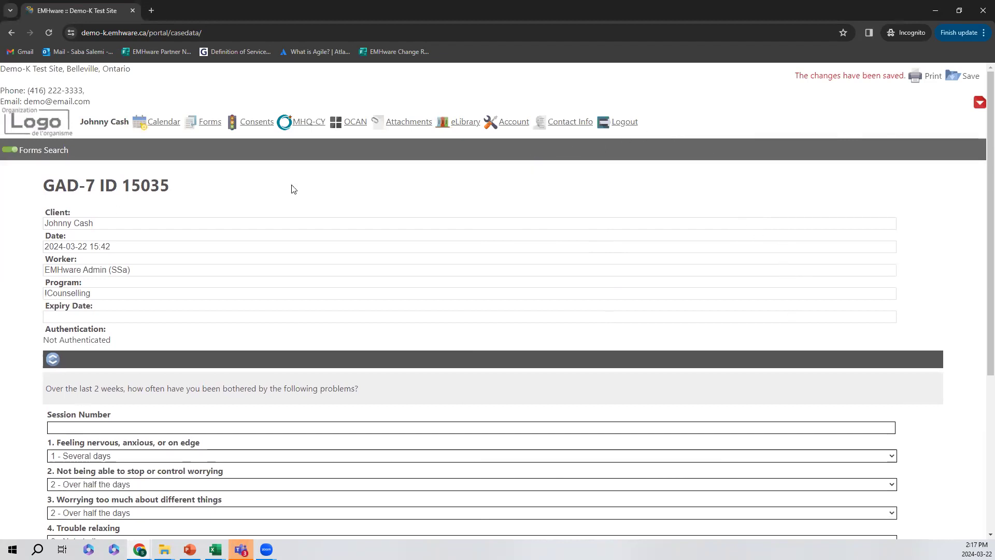
pyautogui.click(421, 123)
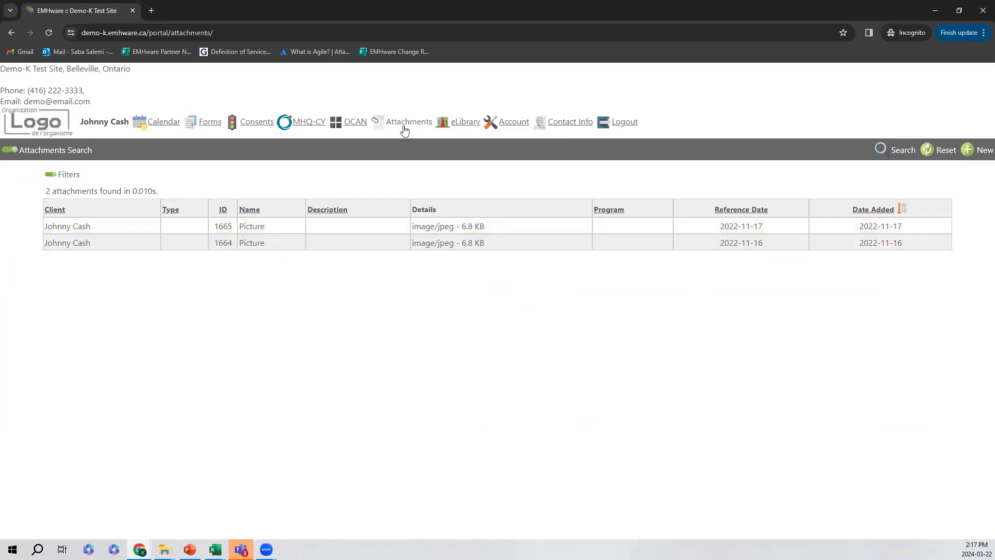
# Step: Start a new client attachment and review its file, Type, Program and Worker fields unchanged
pyautogui.click(981, 151)
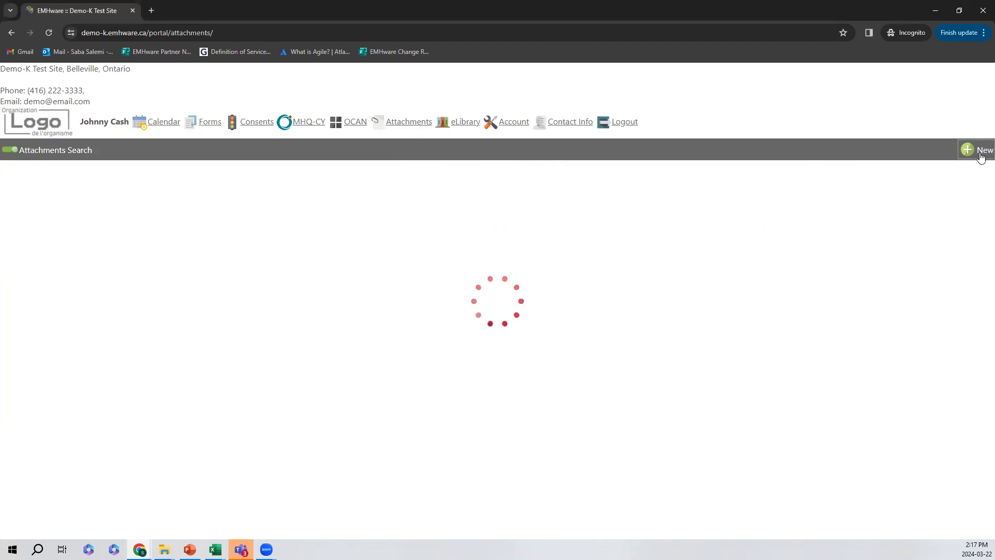
pyautogui.moveTo(133, 186); pyautogui.dragTo(89, 181)
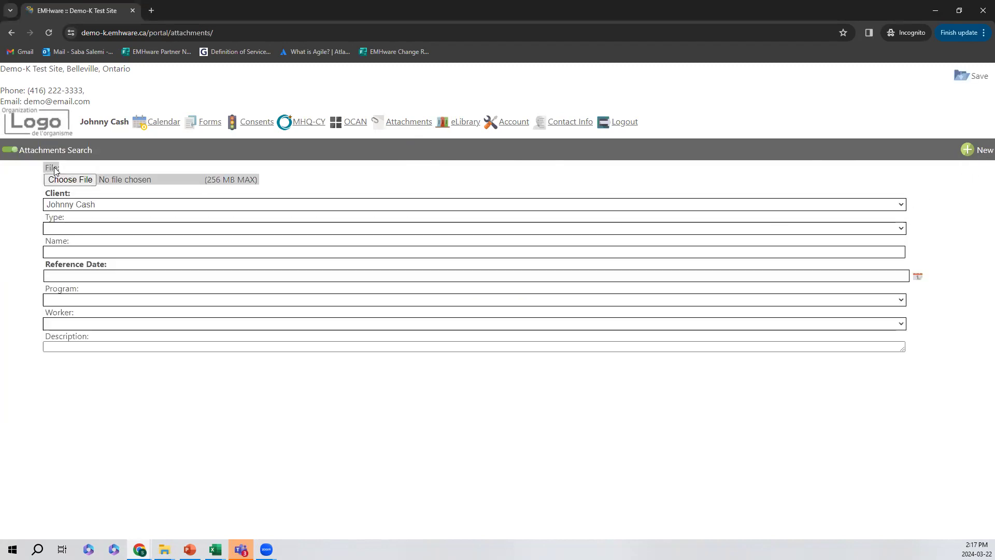
pyautogui.moveTo(52, 212); pyautogui.dragTo(75, 250)
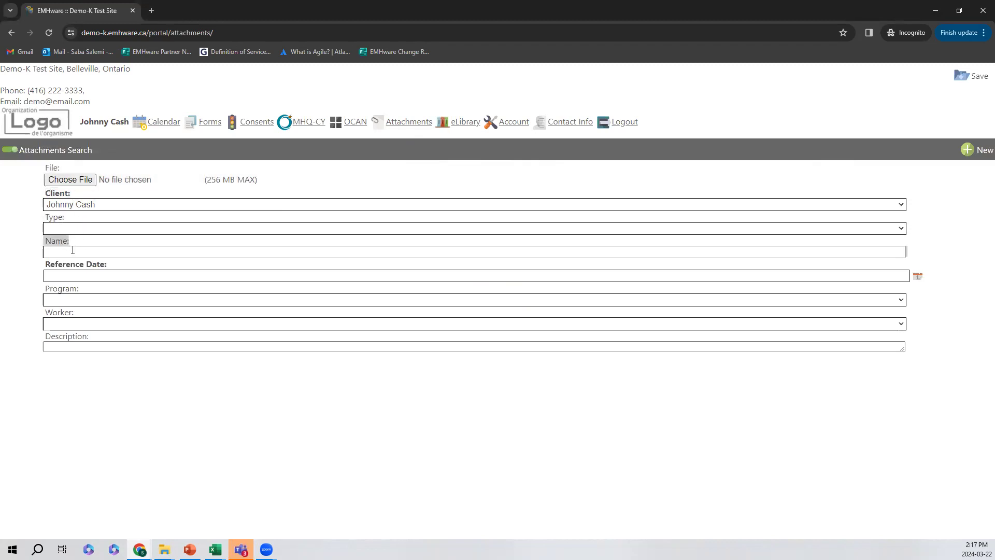
pyautogui.click(66, 274)
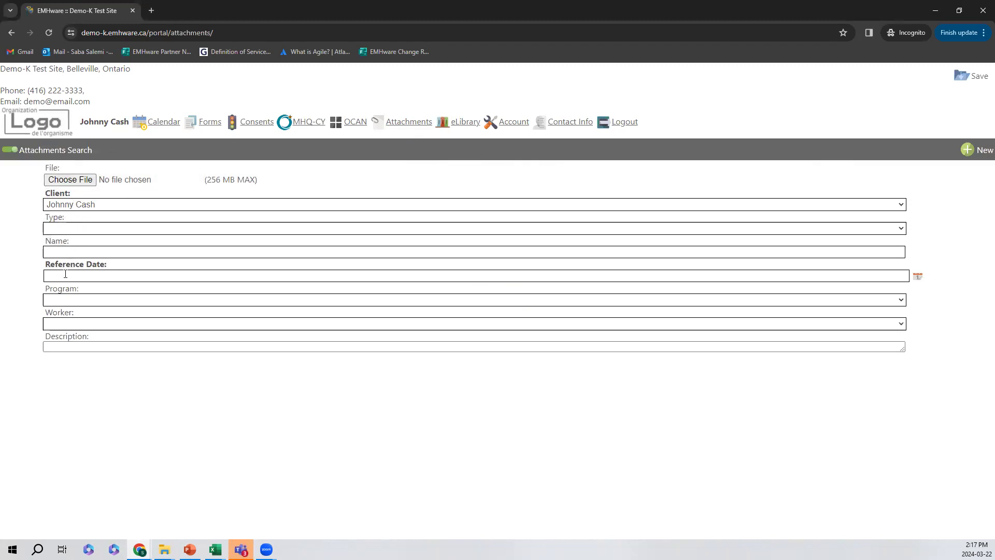
pyautogui.click(64, 302)
pyautogui.click(6, 288)
pyautogui.click(74, 324)
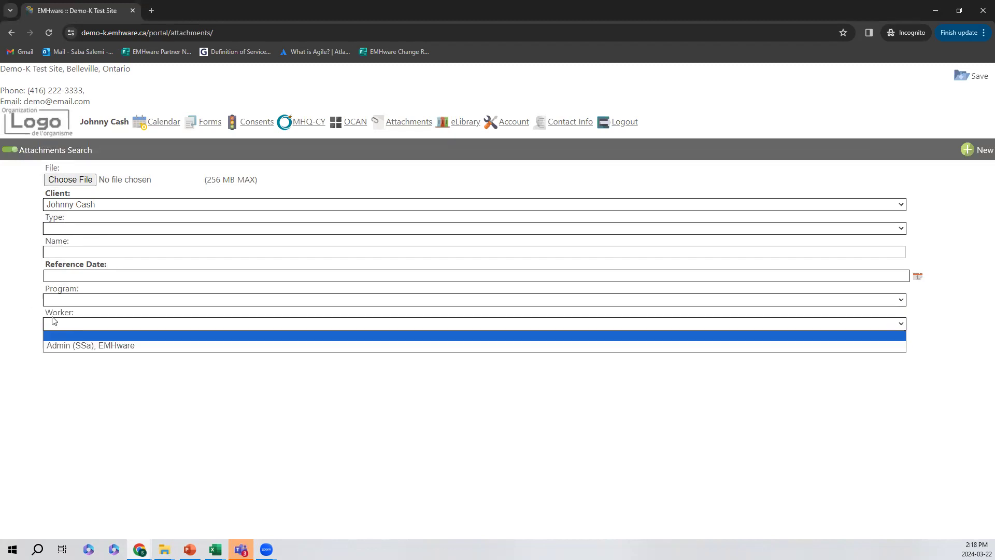
pyautogui.click(7, 313)
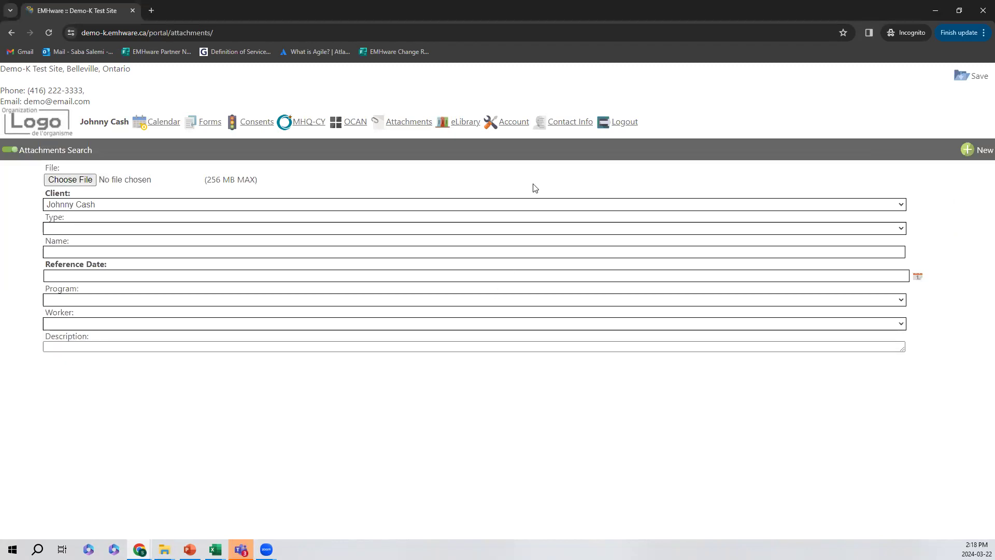
# Step: Review the client's contact information details
pyautogui.click(575, 123)
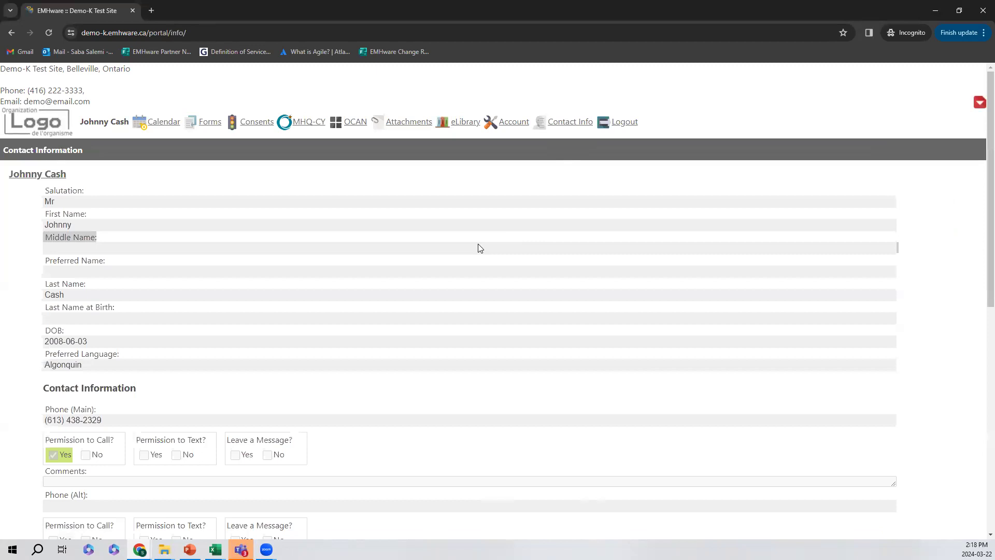
pyautogui.scroll(-3, 491, 216)
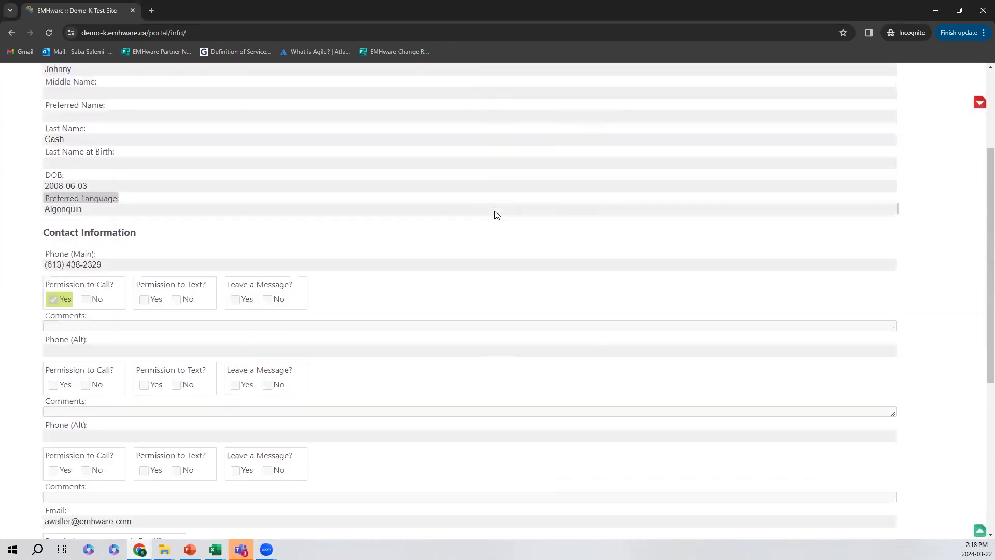
pyautogui.scroll(-3, 497, 215)
pyautogui.scroll(-3, 497, 215)
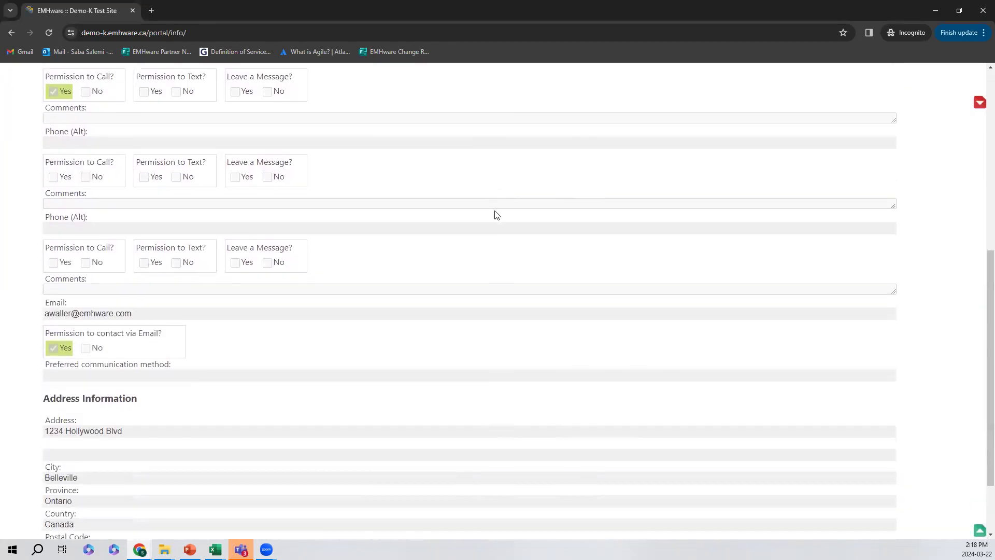
pyautogui.scroll(6, 493, 211)
pyautogui.scroll(3, 493, 211)
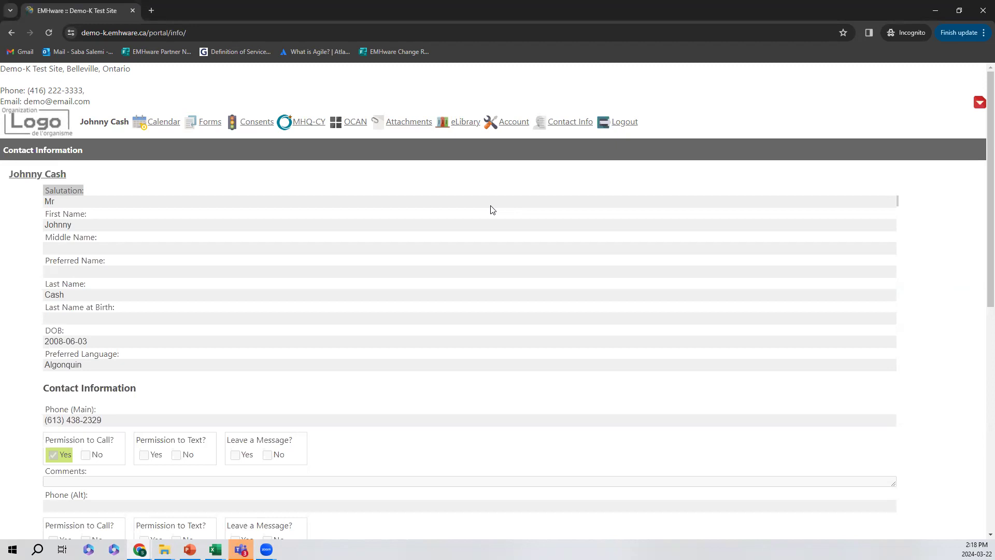
pyautogui.click(514, 121)
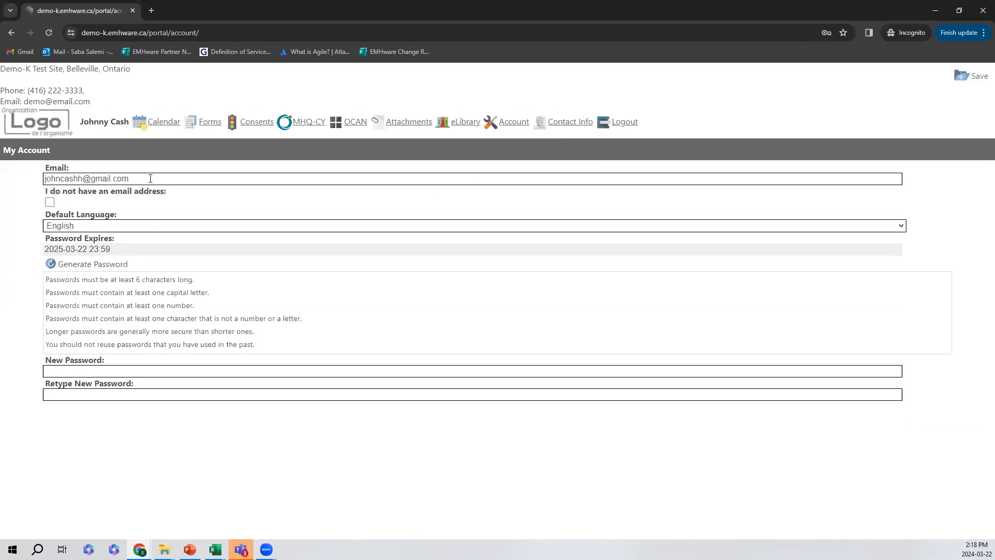
pyautogui.click(151, 178)
pyautogui.moveTo(150, 178); pyautogui.dragTo(21, 185)
pyautogui.click(20, 185)
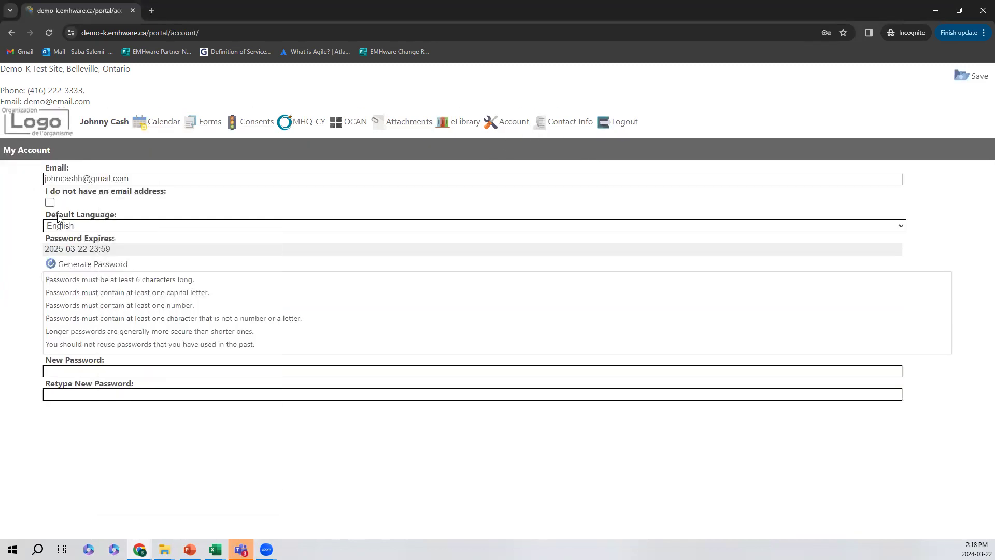